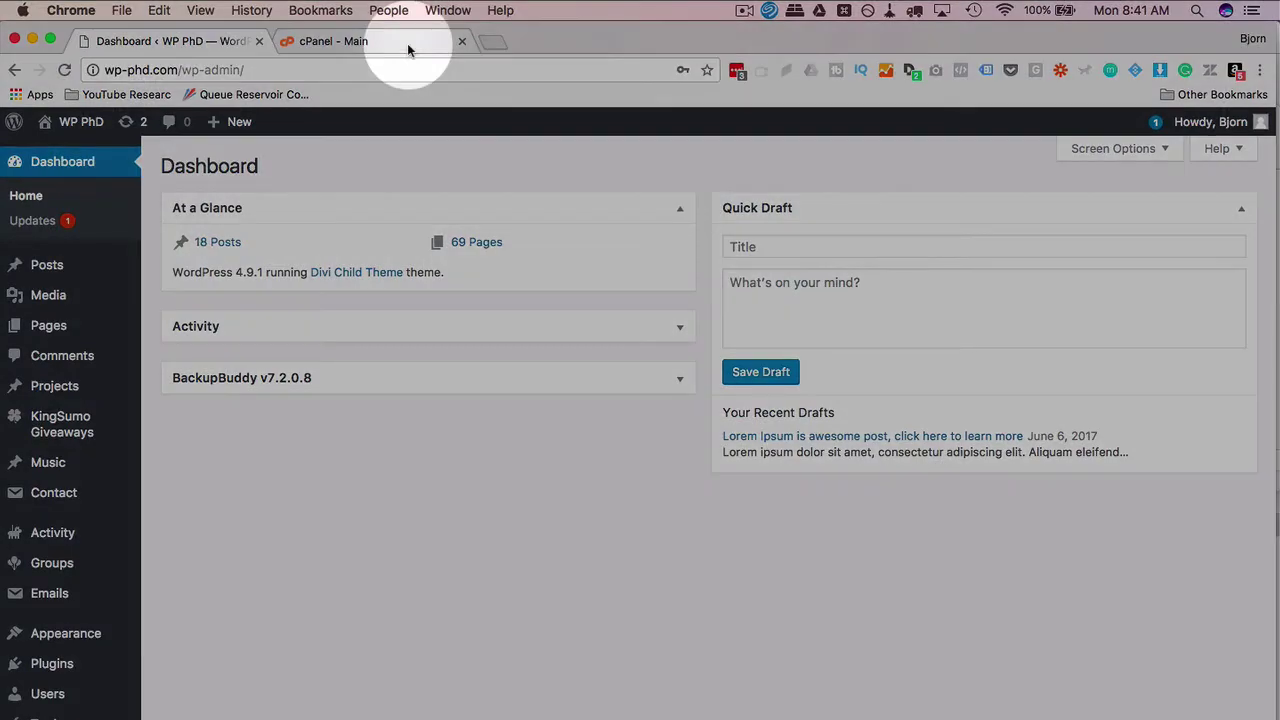
Open the public_html folder in the cPanel File Manager and look through its files and folders.
{"action": "left_click", "coordinate": [407, 43]}
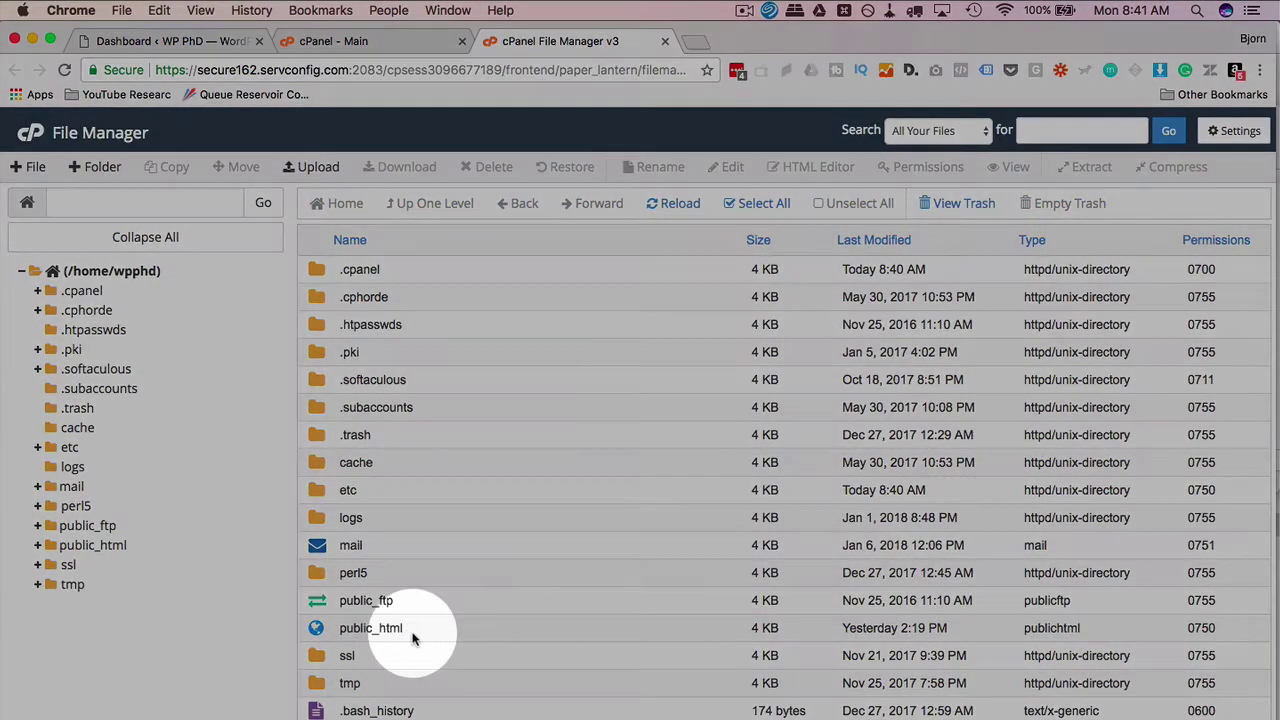
{"action": "double_click", "coordinate": [414, 630]}
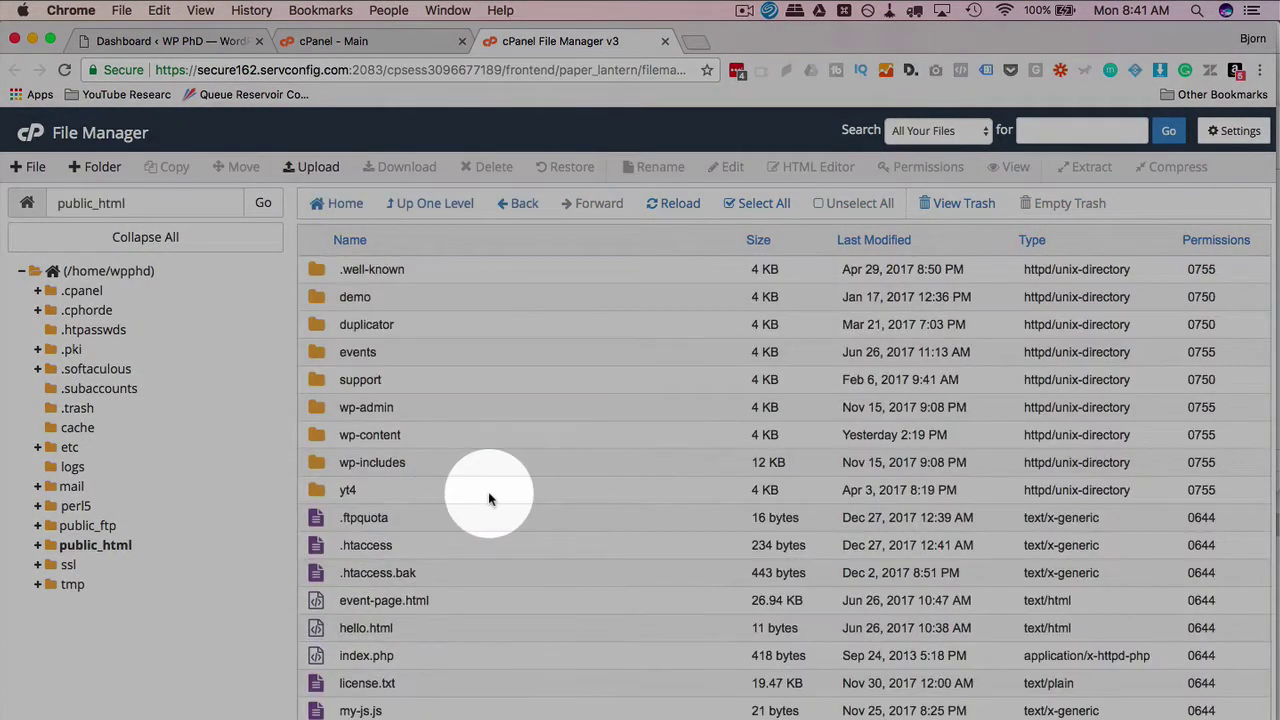
{"action": "scroll", "coordinate": [447, 580], "scroll_direction": "down", "scroll_amount": 3}
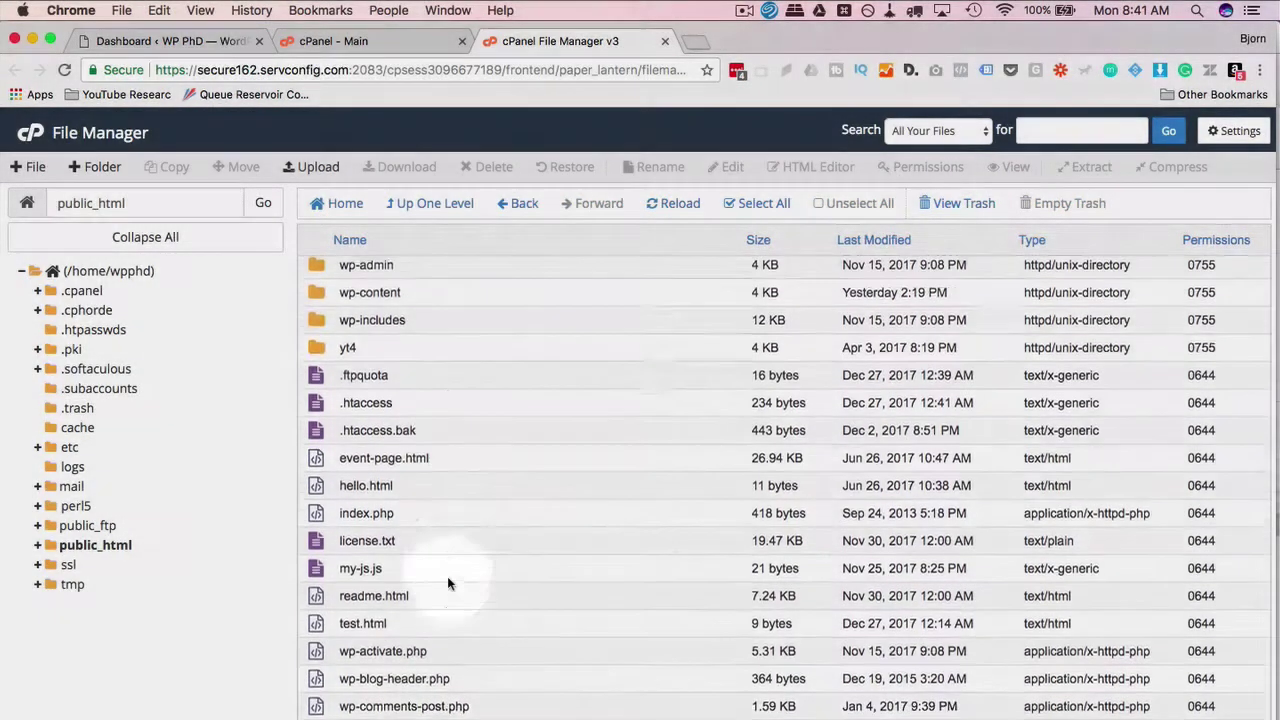
{"action": "scroll", "coordinate": [447, 576], "scroll_direction": "down", "scroll_amount": 5}
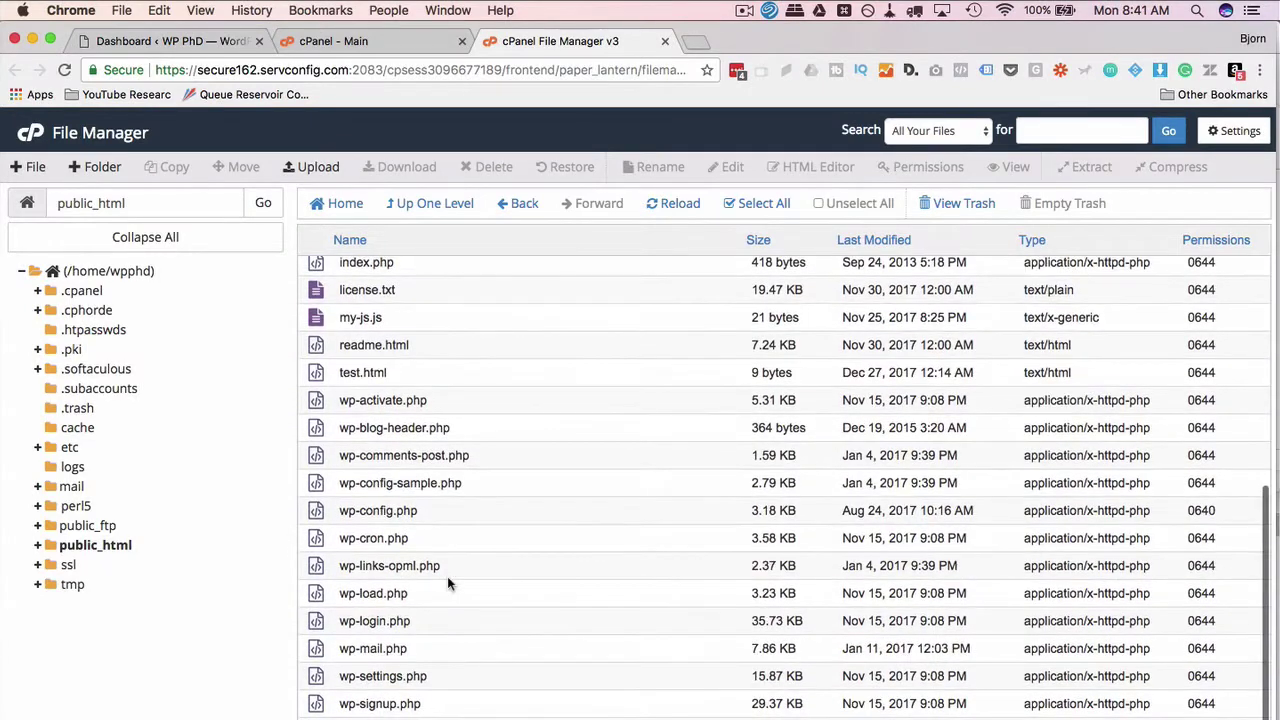
{"action": "scroll", "coordinate": [523, 714], "scroll_direction": "up", "scroll_amount": 8}
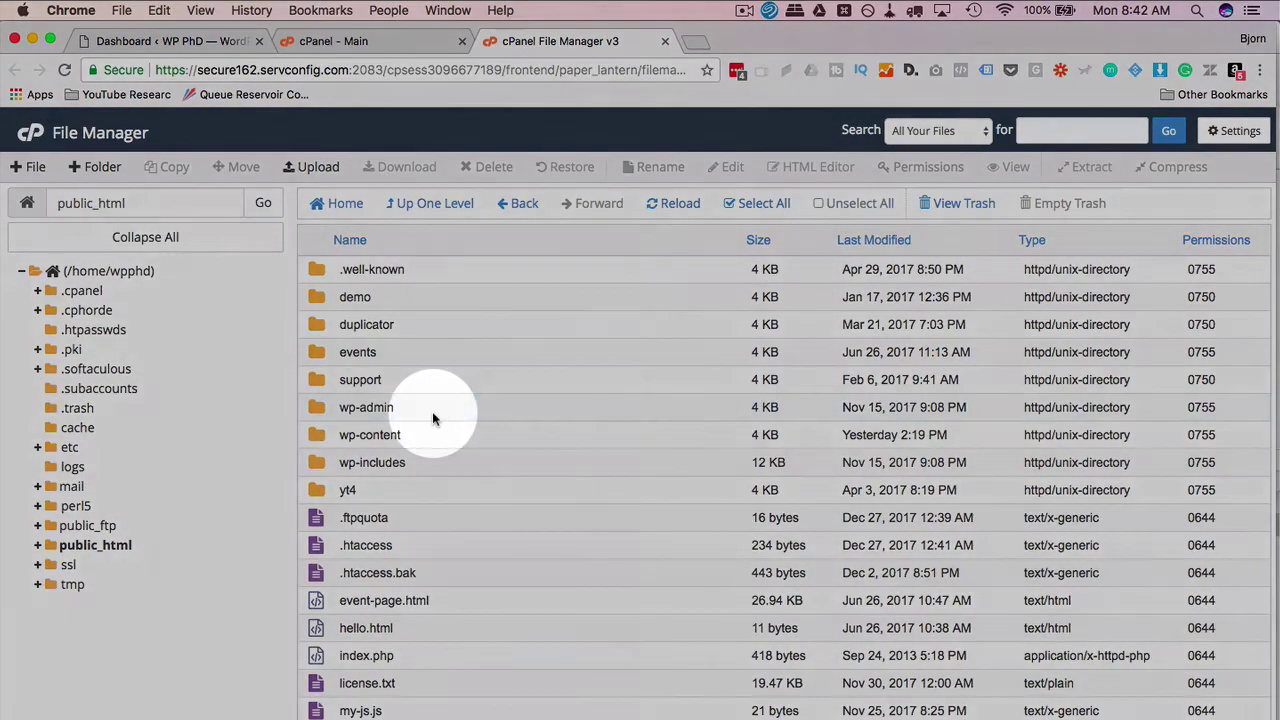
Select the contents of public_html as a range, starting from the .well-known folder.
{"action": "left_click", "coordinate": [430, 412]}
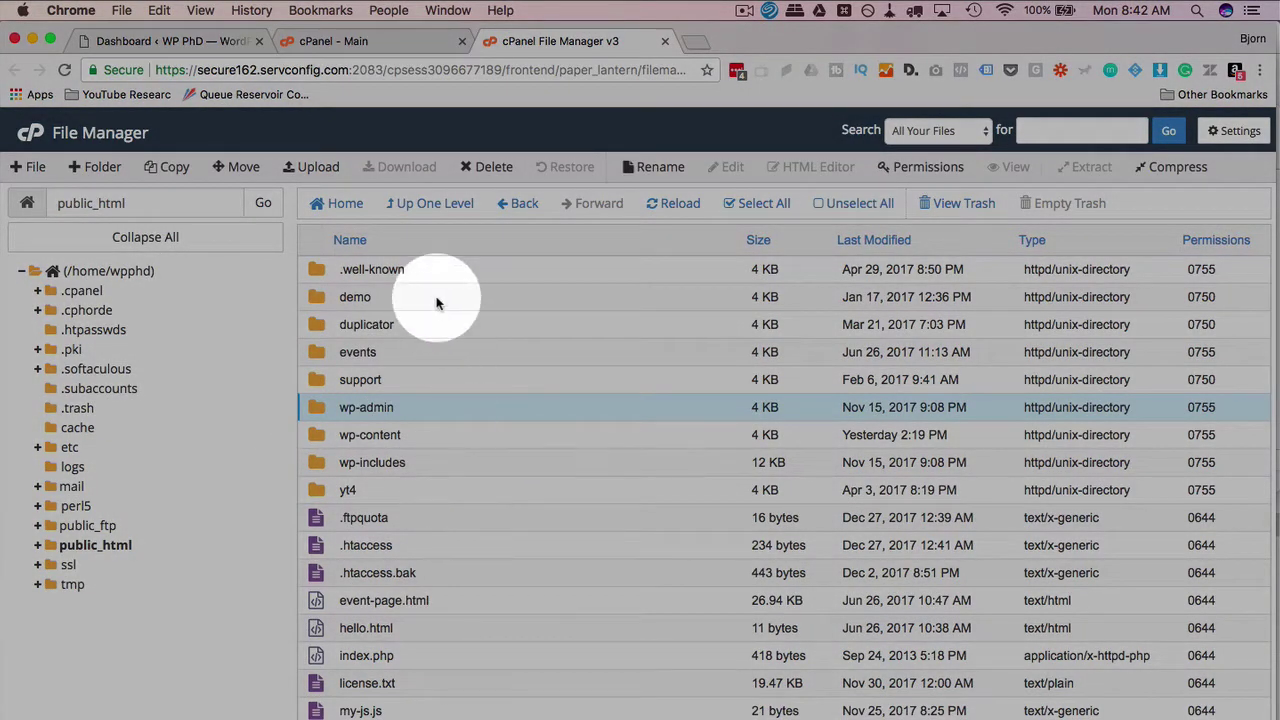
{"action": "left_click", "coordinate": [435, 266]}
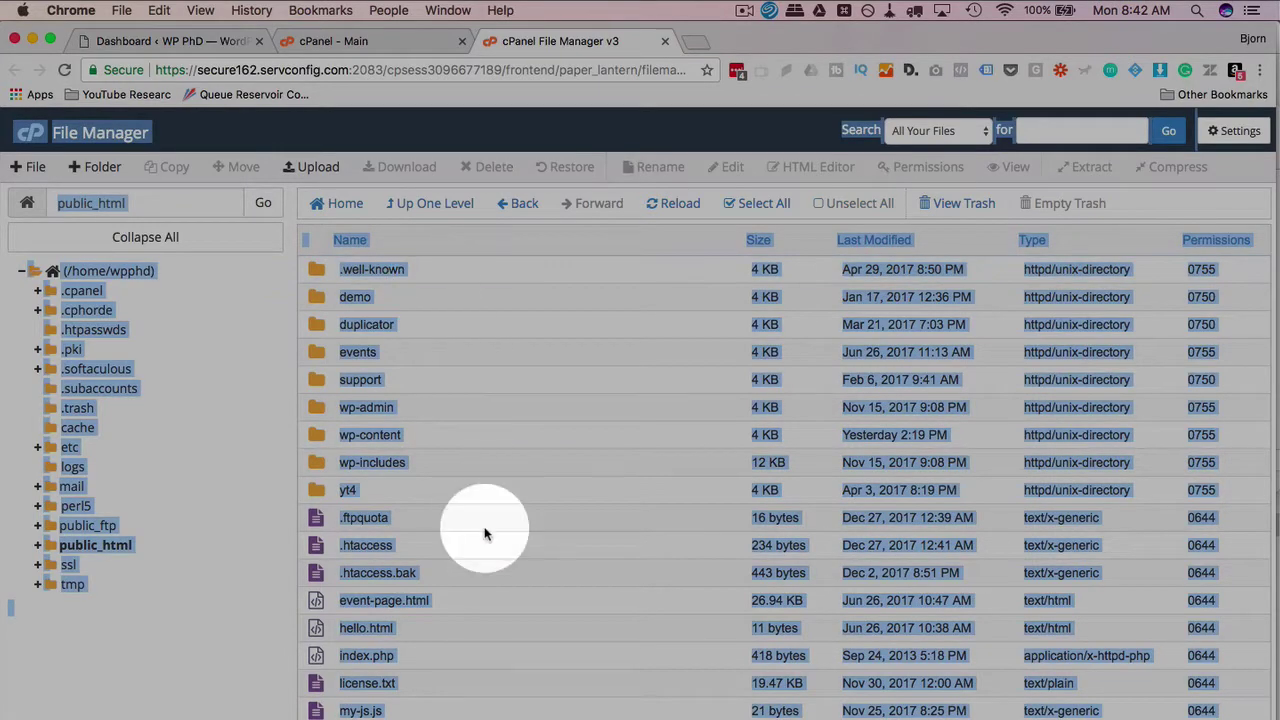
{"action": "left_click", "coordinate": [486, 522]}
{"action": "left_click_drag", "start_coordinate": [437, 277], "coordinate": [450, 719]}
{"action": "scroll", "coordinate": [503, 437], "scroll_direction": "up", "scroll_amount": 5}
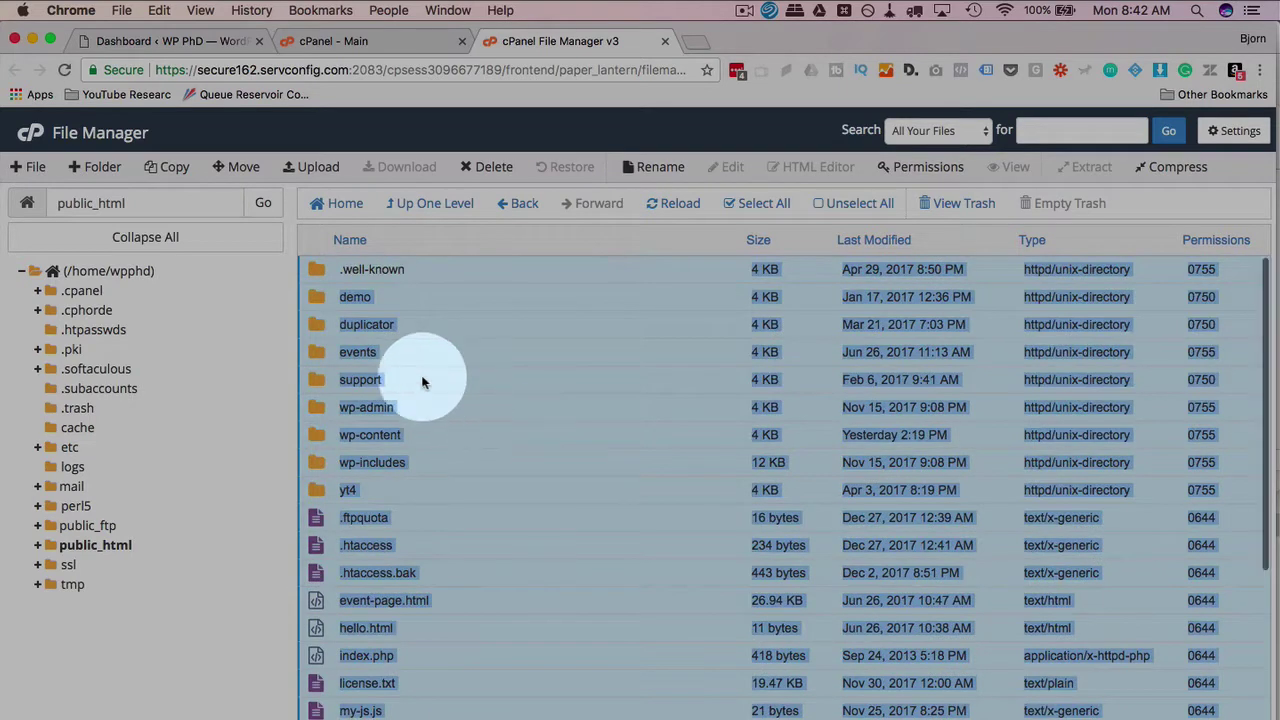
Remove the .well-known, demo, duplicator, events, support, wp-content and yt4 folders from the selection.
{"action": "left_click", "coordinate": [434, 272], "text": "super"}
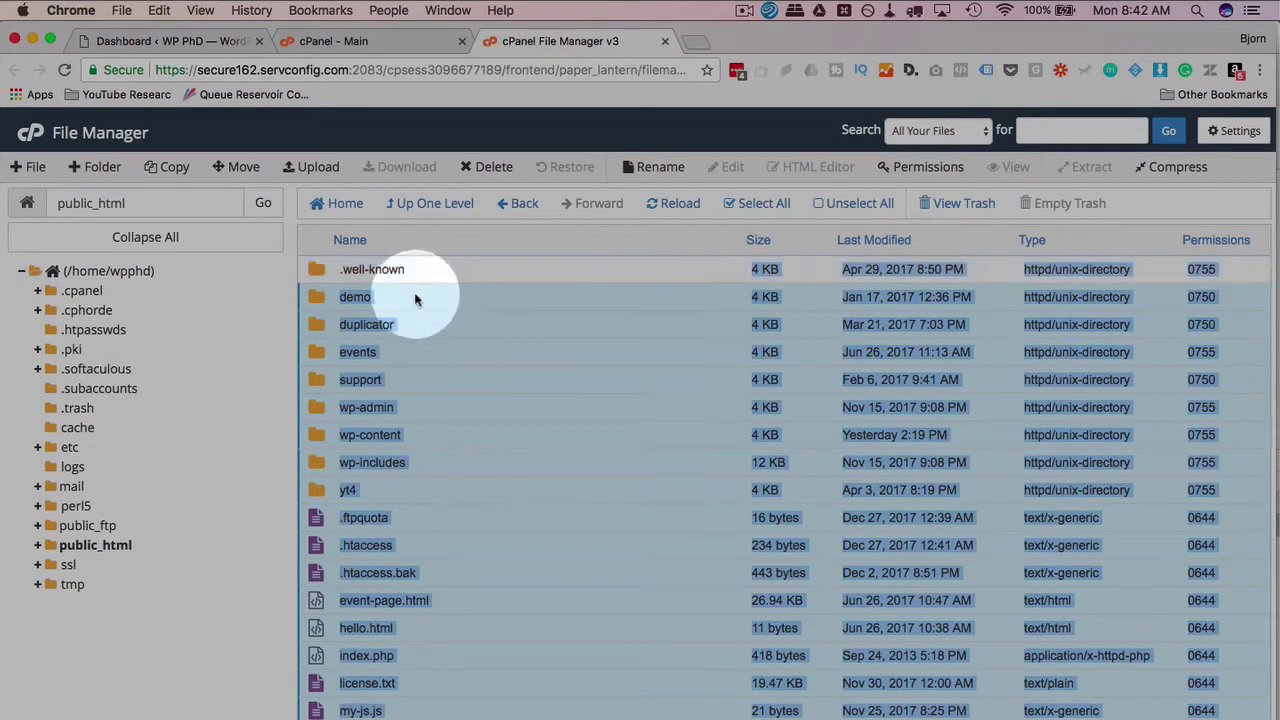
{"action": "left_click", "coordinate": [414, 296], "text": "super"}
{"action": "left_click", "coordinate": [422, 324], "text": "super"}
{"action": "left_click", "coordinate": [423, 351], "text": "super"}
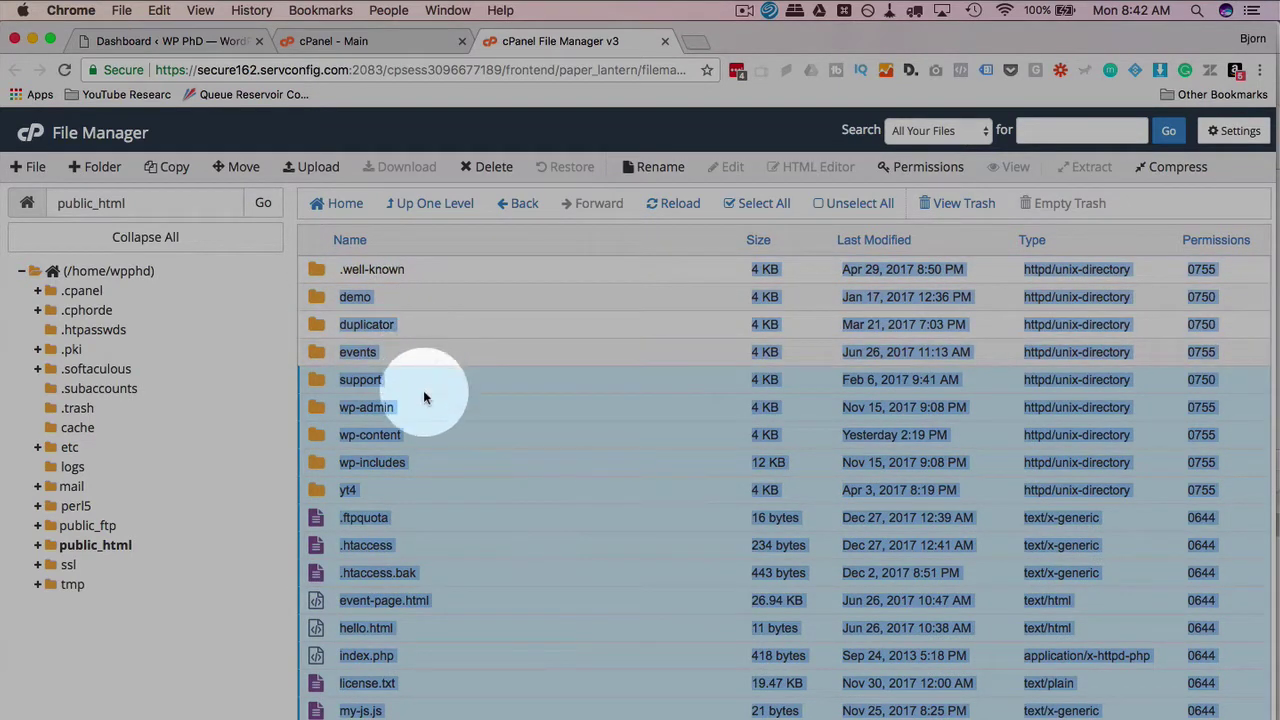
{"action": "left_click", "coordinate": [418, 384], "text": "super"}
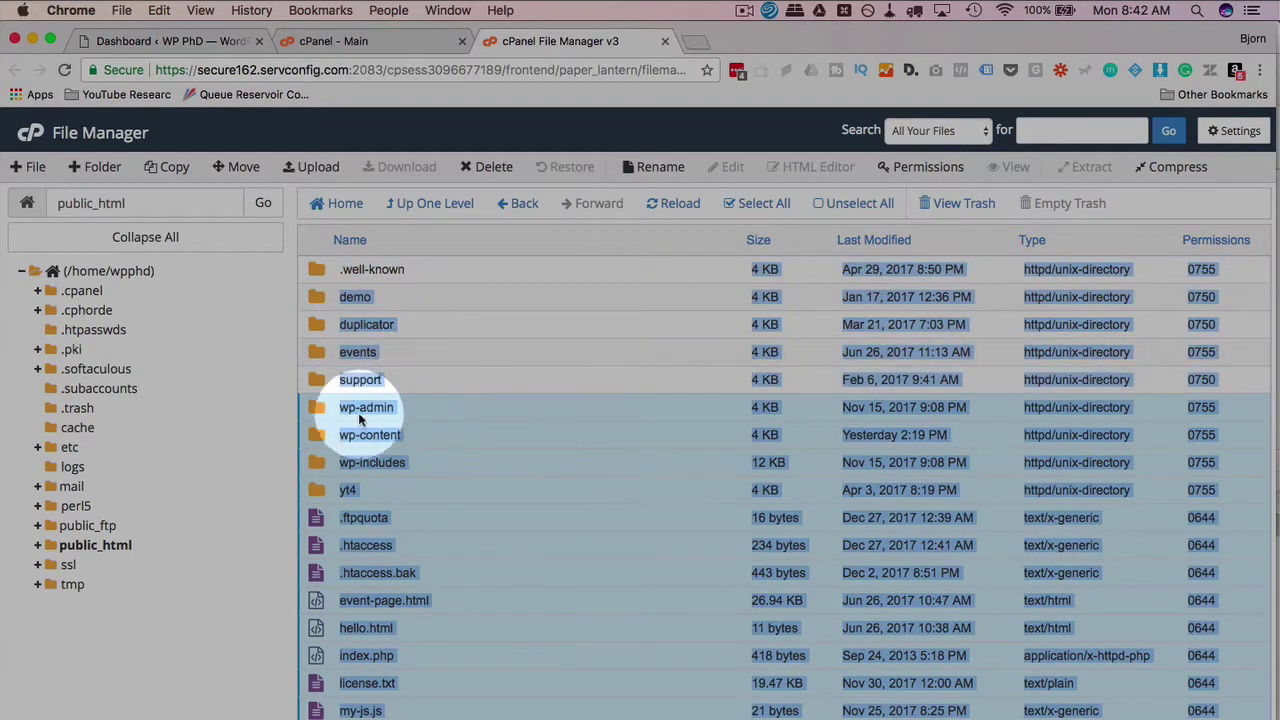
{"action": "left_click", "coordinate": [432, 441], "text": "super"}
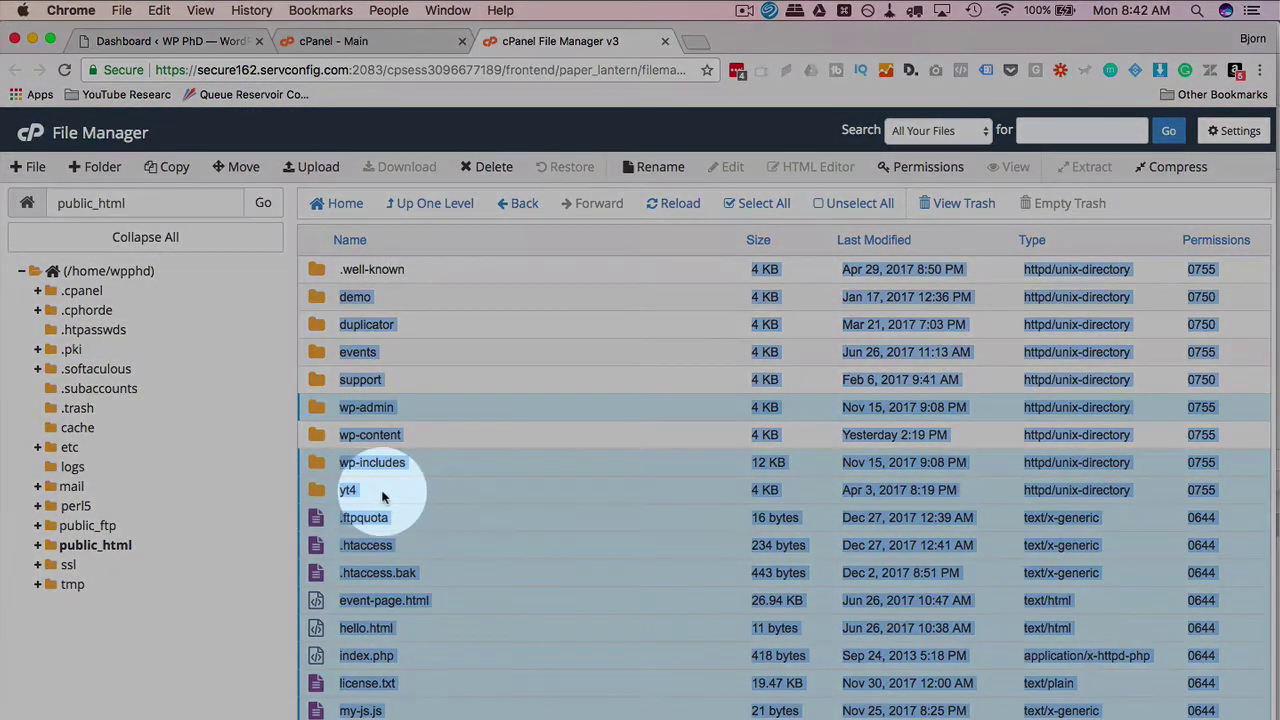
{"action": "left_click", "coordinate": [381, 490], "text": "super"}
Remove .ftpquota, .htaccess, .htaccess.bak, event-page.html and hello.html from the selection.
{"action": "scroll", "coordinate": [400, 400], "scroll_direction": "down", "scroll_amount": 4}
{"action": "left_click", "coordinate": [421, 352], "text": "super"}
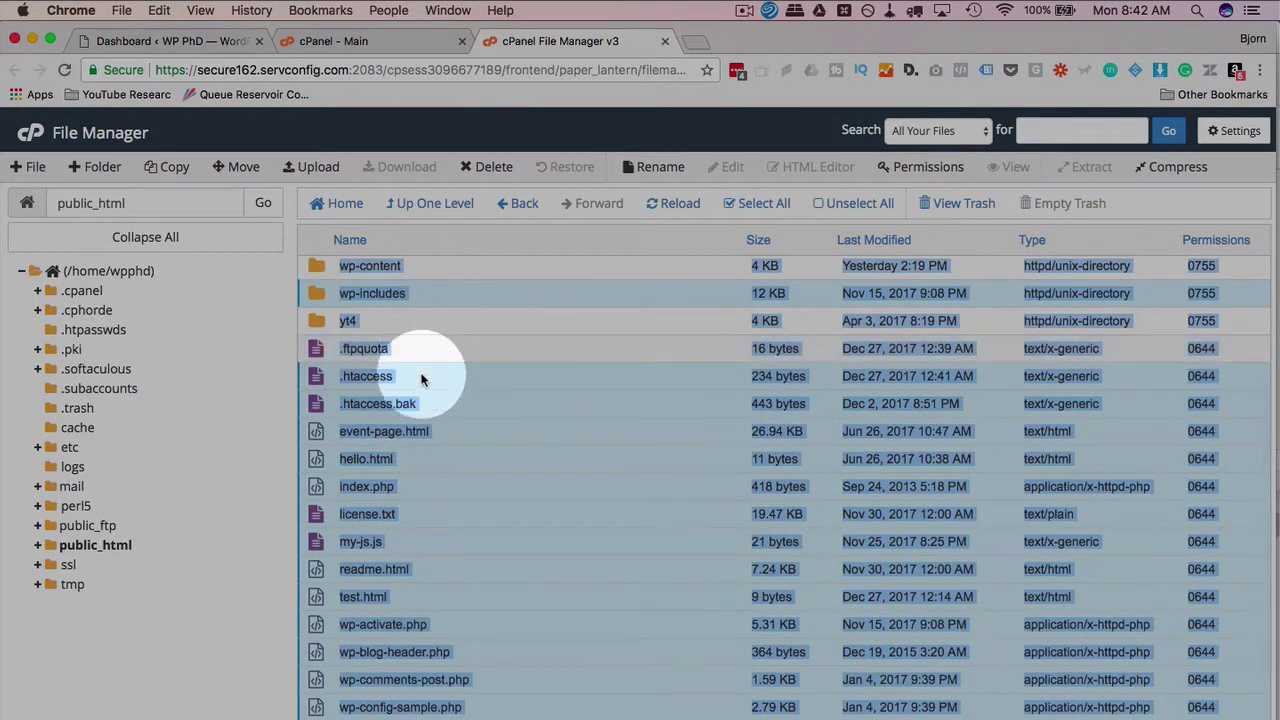
{"action": "left_click", "coordinate": [426, 377], "text": "super"}
{"action": "left_click", "coordinate": [432, 401], "text": "super"}
{"action": "left_click", "coordinate": [436, 431], "text": "super"}
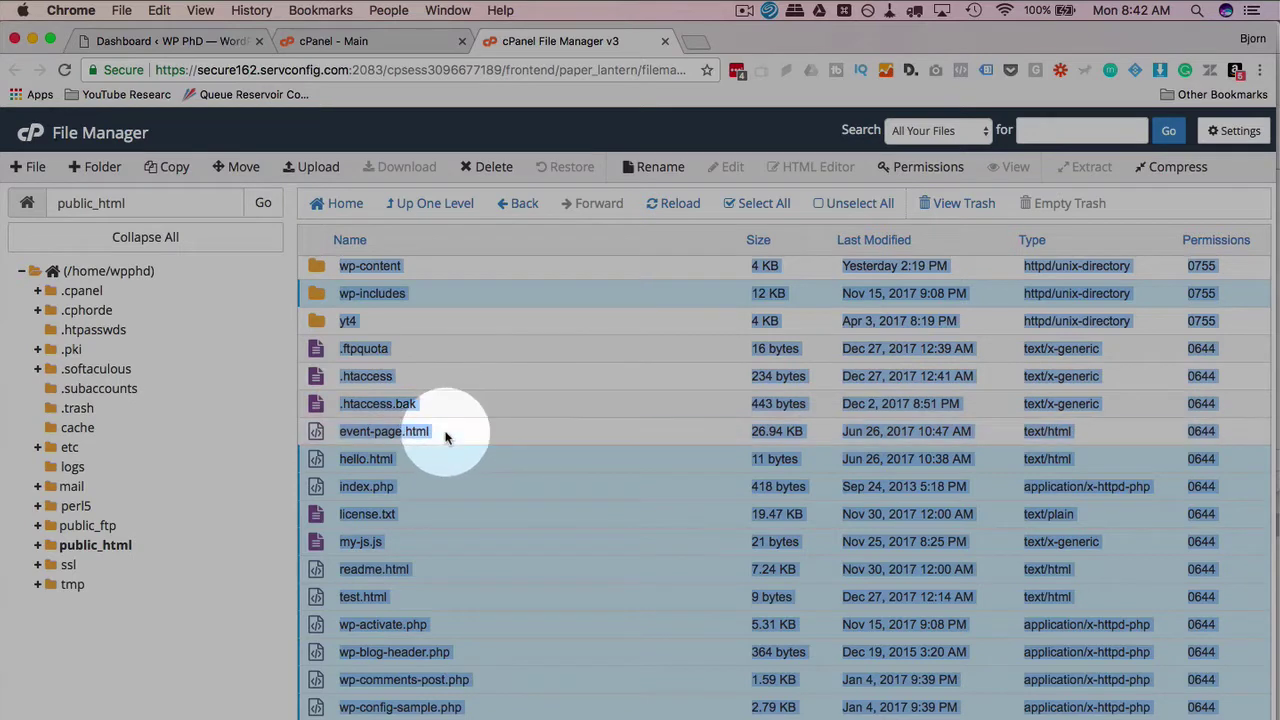
{"action": "left_click", "coordinate": [428, 460], "text": "super"}
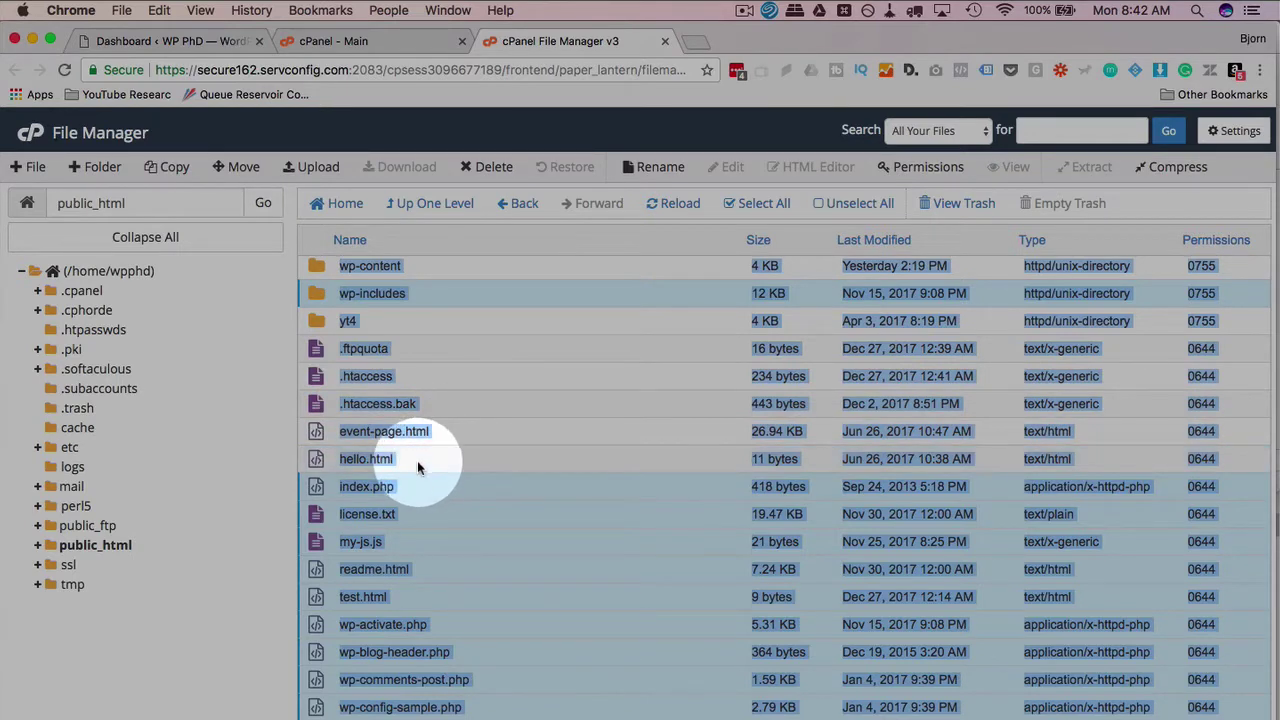
Remove my-js.js and test.html from the selection, then review the core files that are still selected.
{"action": "scroll", "coordinate": [430, 495], "scroll_direction": "down", "scroll_amount": 3}
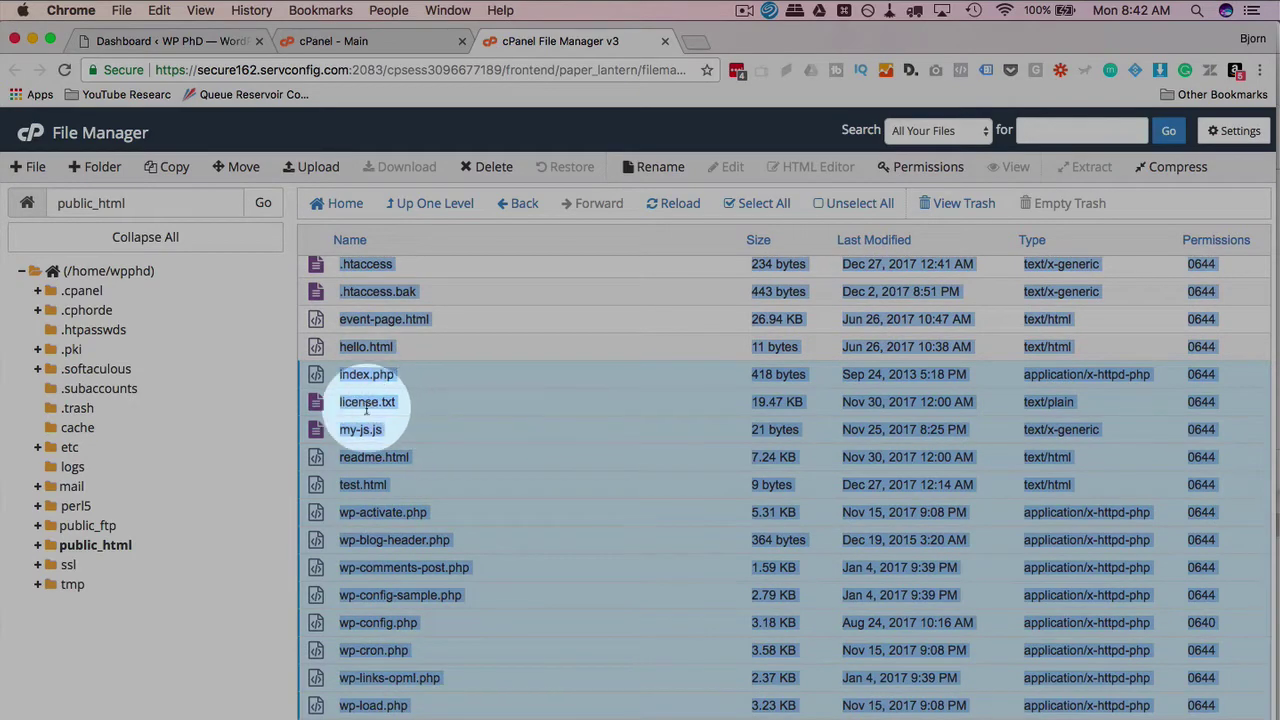
{"action": "left_click", "coordinate": [420, 431], "text": "super"}
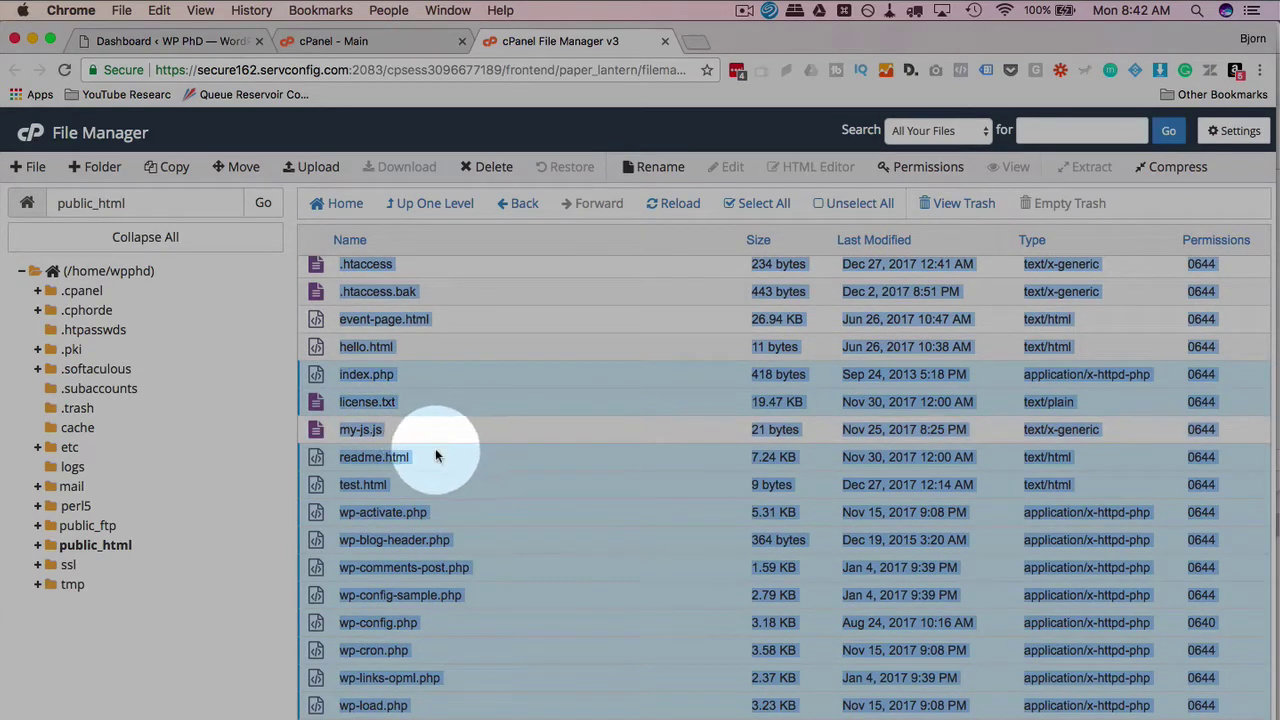
{"action": "scroll", "coordinate": [435, 437], "scroll_direction": "down", "scroll_amount": 1}
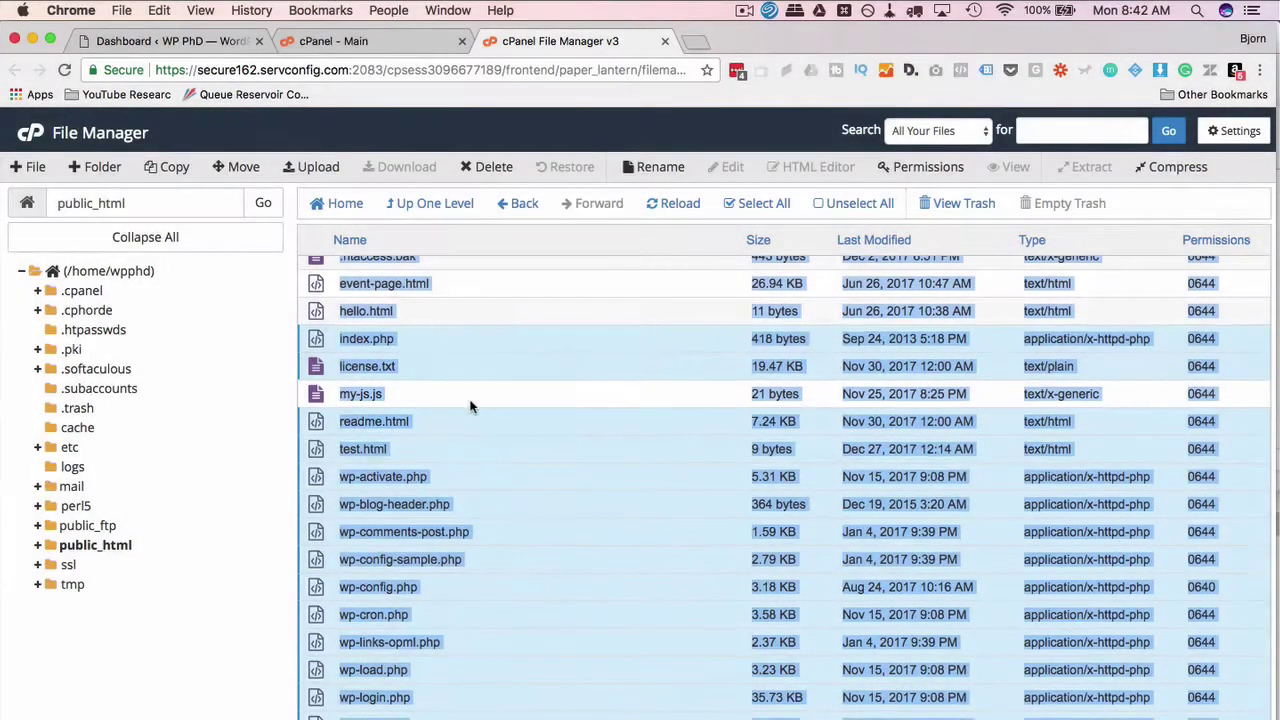
{"action": "scroll", "coordinate": [440, 400], "scroll_direction": "down", "scroll_amount": 2}
{"action": "left_click", "coordinate": [405, 380], "text": "super"}
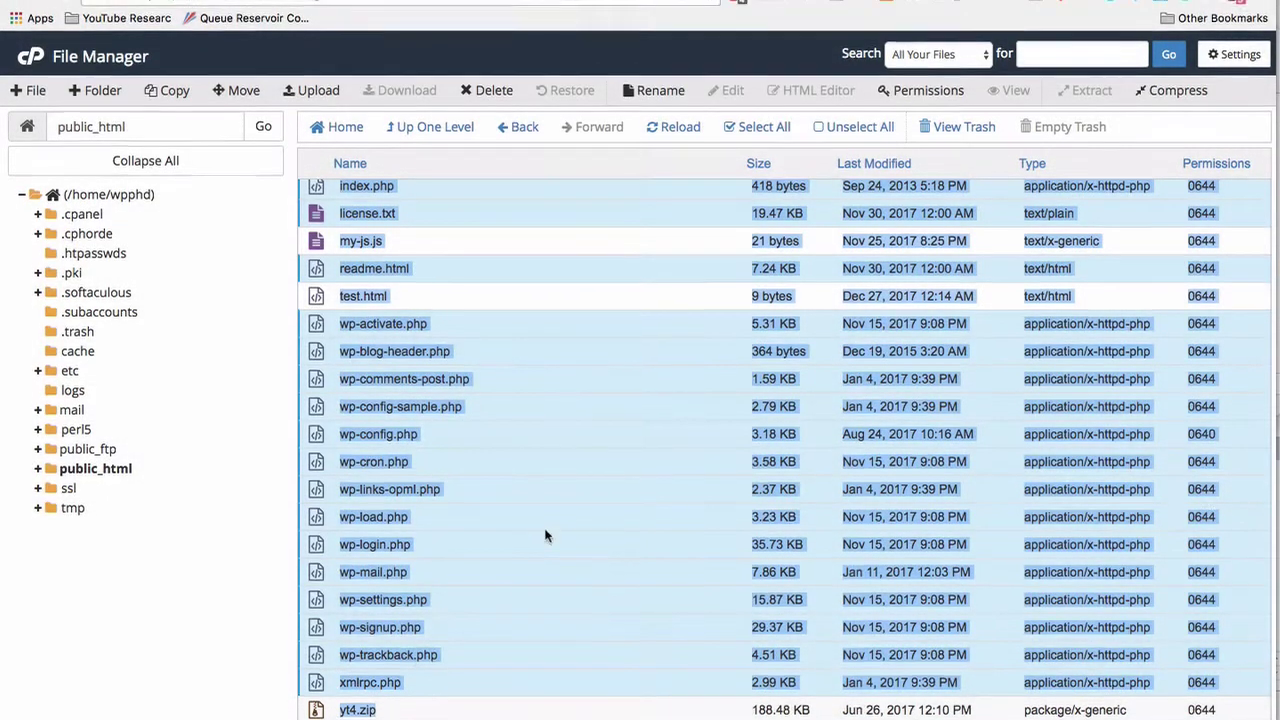
{"action": "scroll", "coordinate": [548, 451], "scroll_direction": "up", "scroll_amount": 8}
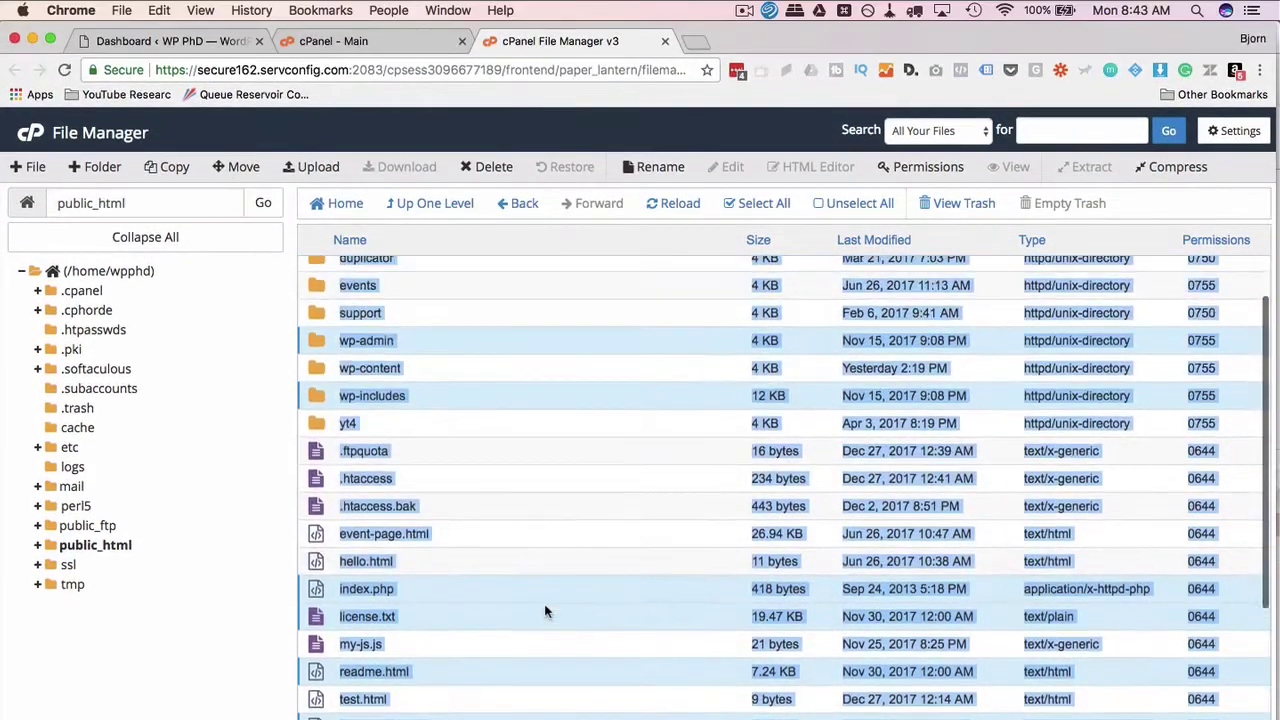
{"action": "scroll", "coordinate": [545, 611], "scroll_direction": "up", "scroll_amount": 2}
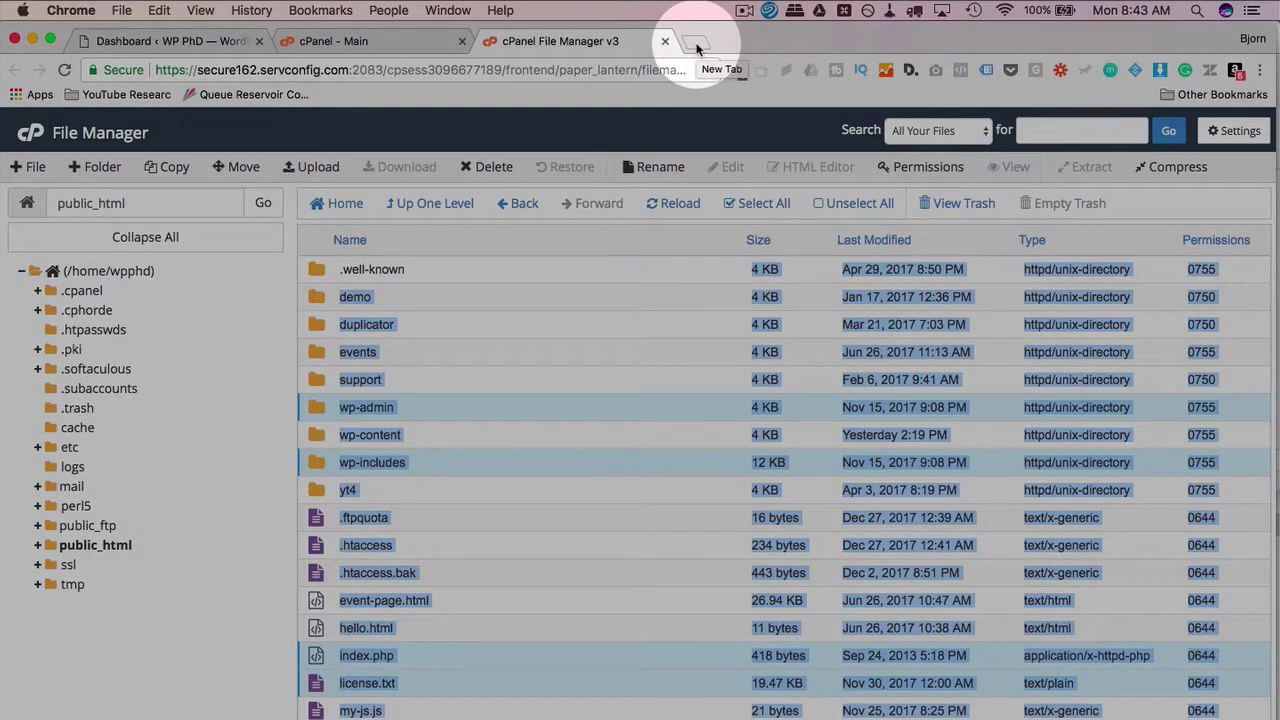
Download the WordPress 4.9.1 zip from wordpress.org/download in a new browser tab and unpack it.
{"action": "left_click", "coordinate": [701, 42]}
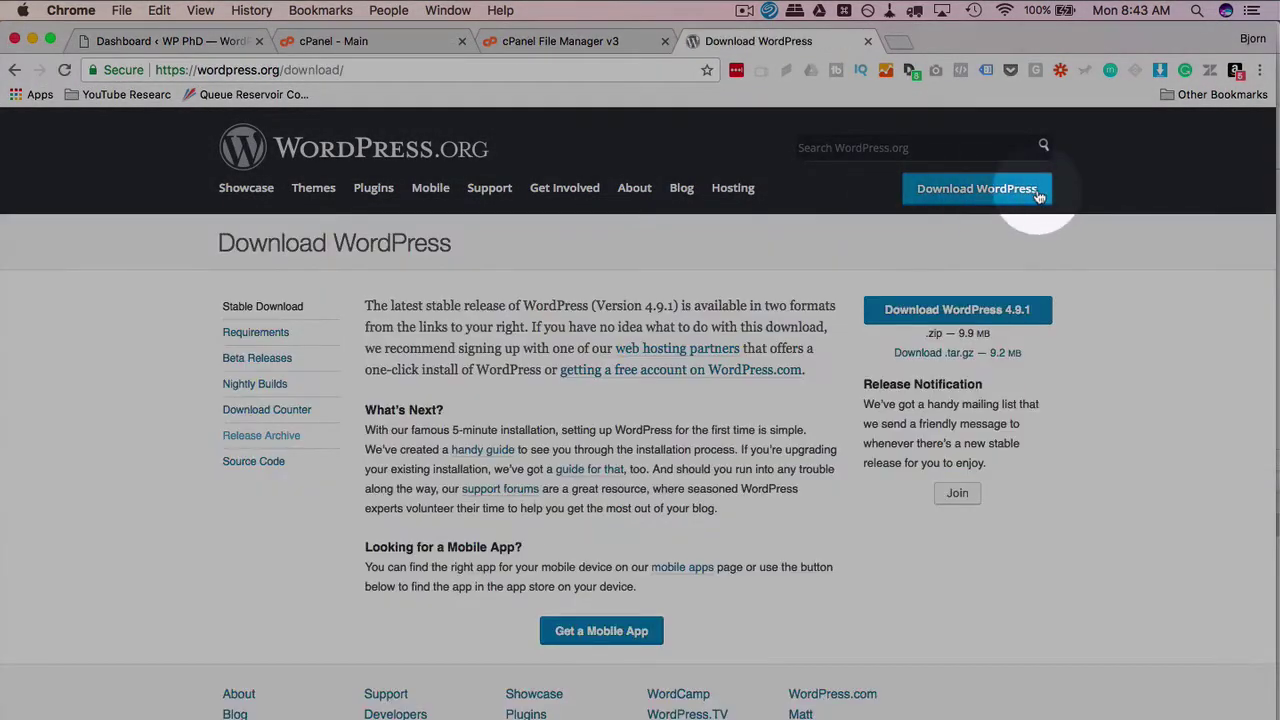
{"action": "left_click", "coordinate": [930, 312]}
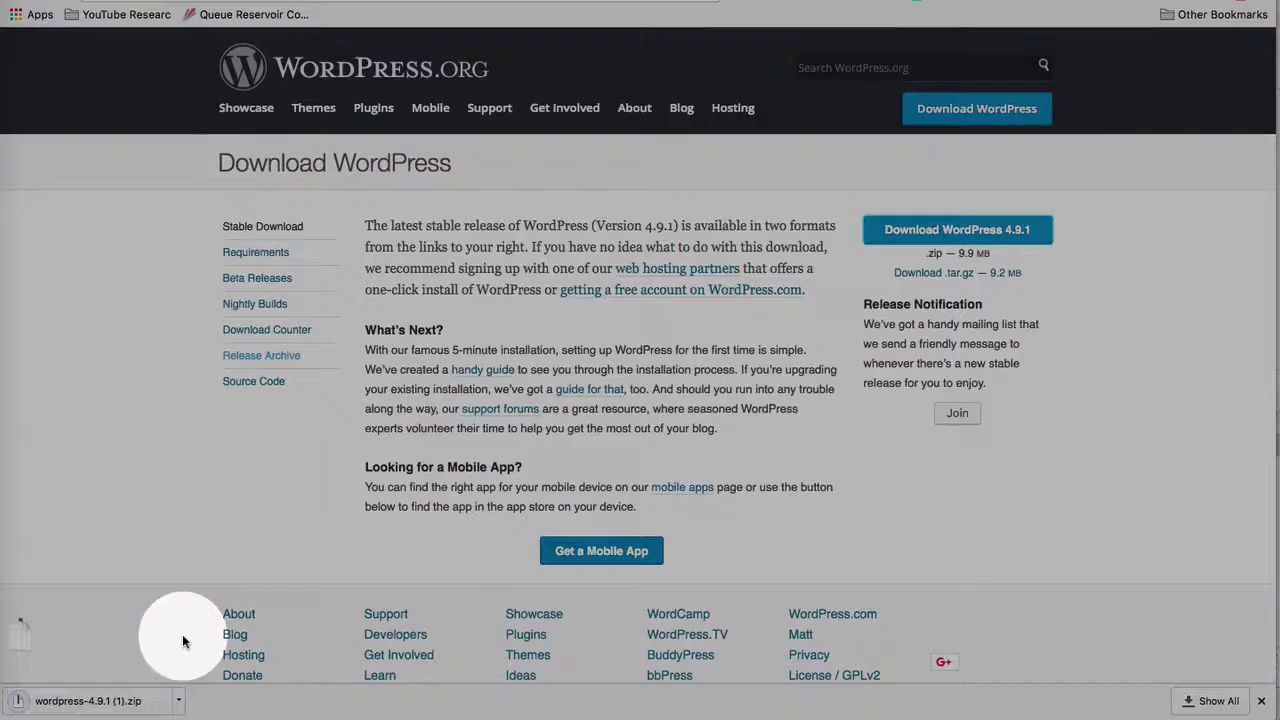
{"action": "left_click", "coordinate": [127, 703]}
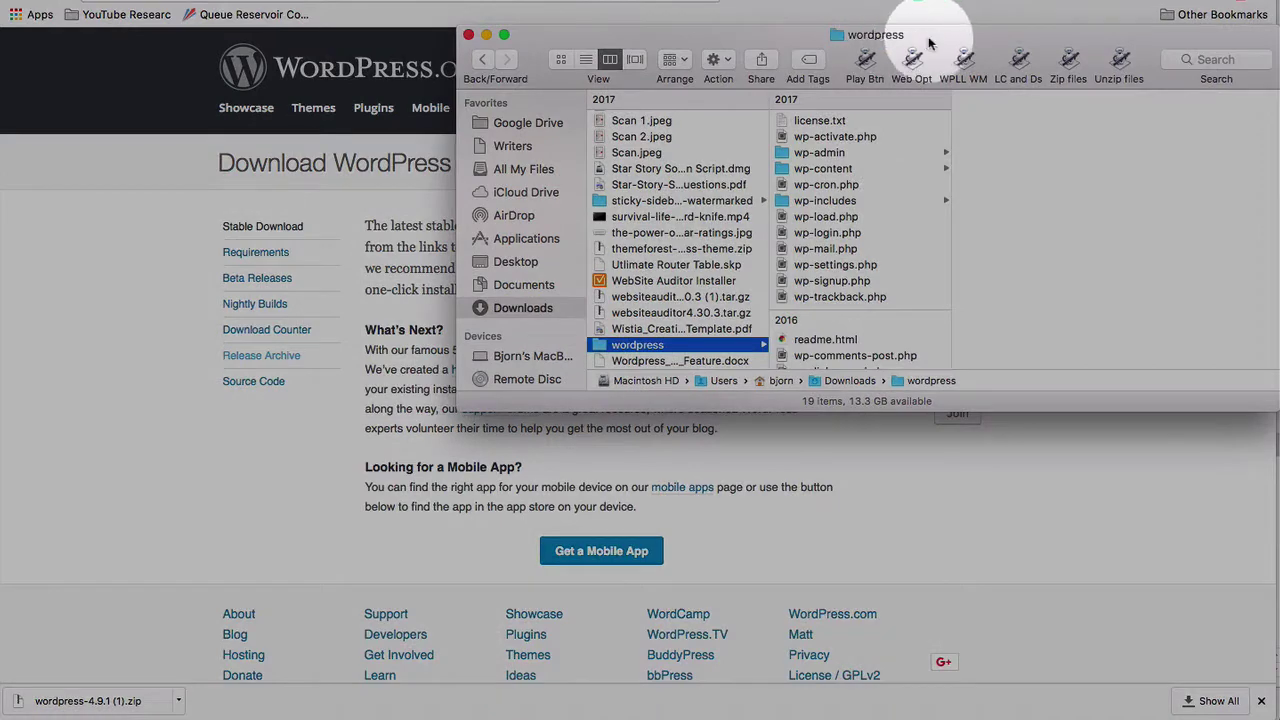
Widen the file column in Finder, examine the core files in the downloaded wordpress folder, and close the window.
{"action": "left_click_drag", "start_coordinate": [928, 43], "coordinate": [580, 20]}
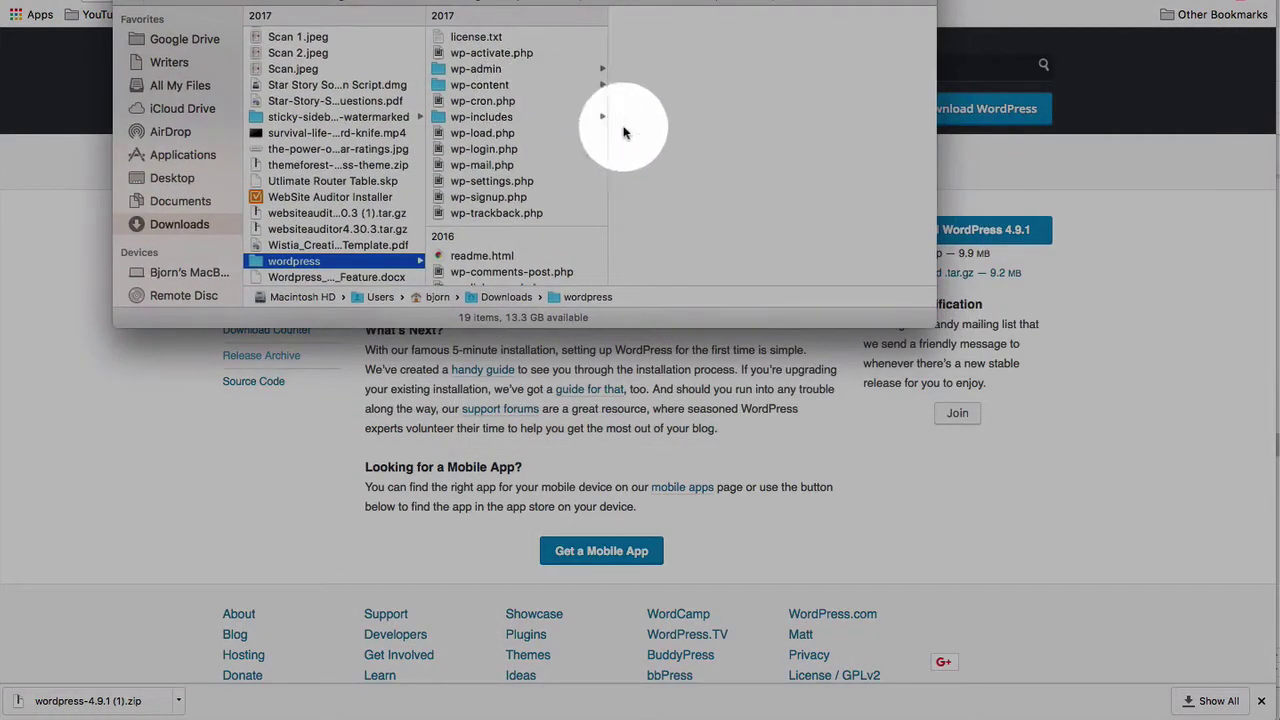
{"action": "left_click_drag", "start_coordinate": [610, 158], "coordinate": [740, 150]}
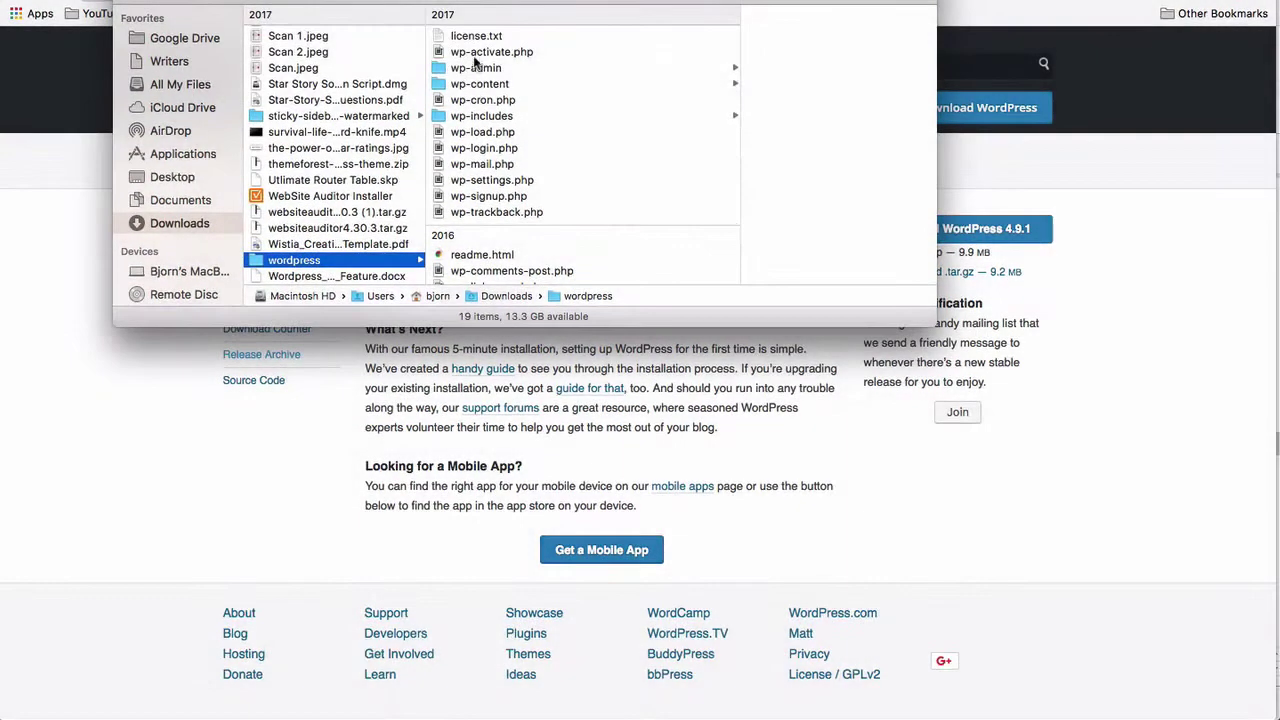
{"action": "scroll", "coordinate": [490, 52], "scroll_direction": "down", "scroll_amount": 5}
{"action": "scroll", "coordinate": [490, 228], "scroll_direction": "down", "scroll_amount": 1}
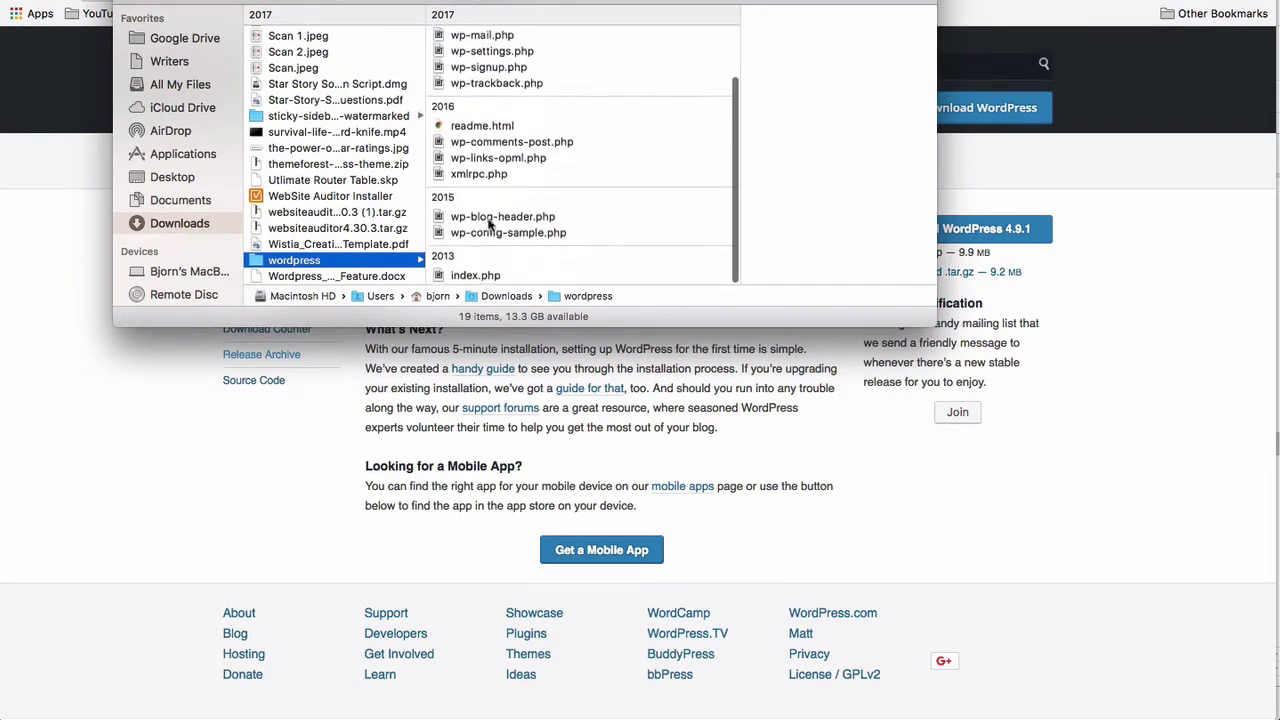
{"action": "scroll", "coordinate": [470, 278], "scroll_direction": "up", "scroll_amount": 3}
{"action": "scroll", "coordinate": [470, 278], "scroll_direction": "up", "scroll_amount": 4}
{"action": "key", "text": "super+w"}
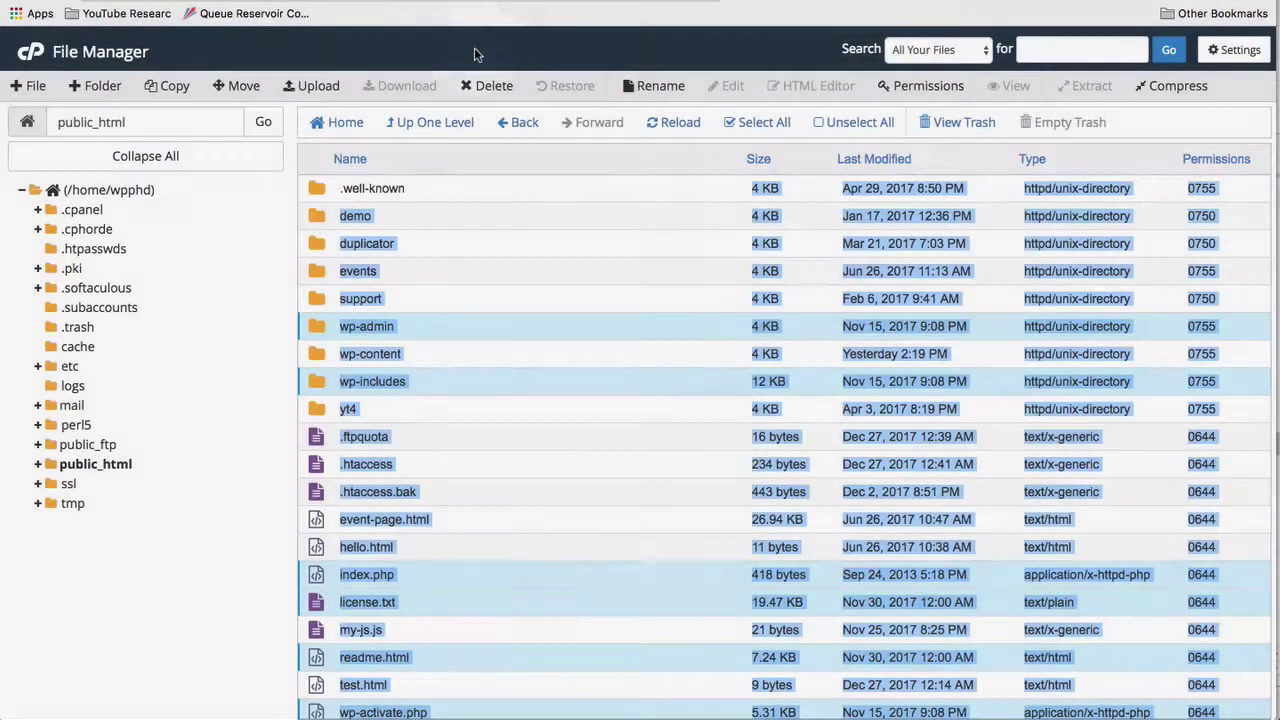
Look over the files in public_html and view the site's live homepage from the WordPress dashboard.
{"action": "scroll", "coordinate": [369, 392], "scroll_direction": "down", "scroll_amount": 5}
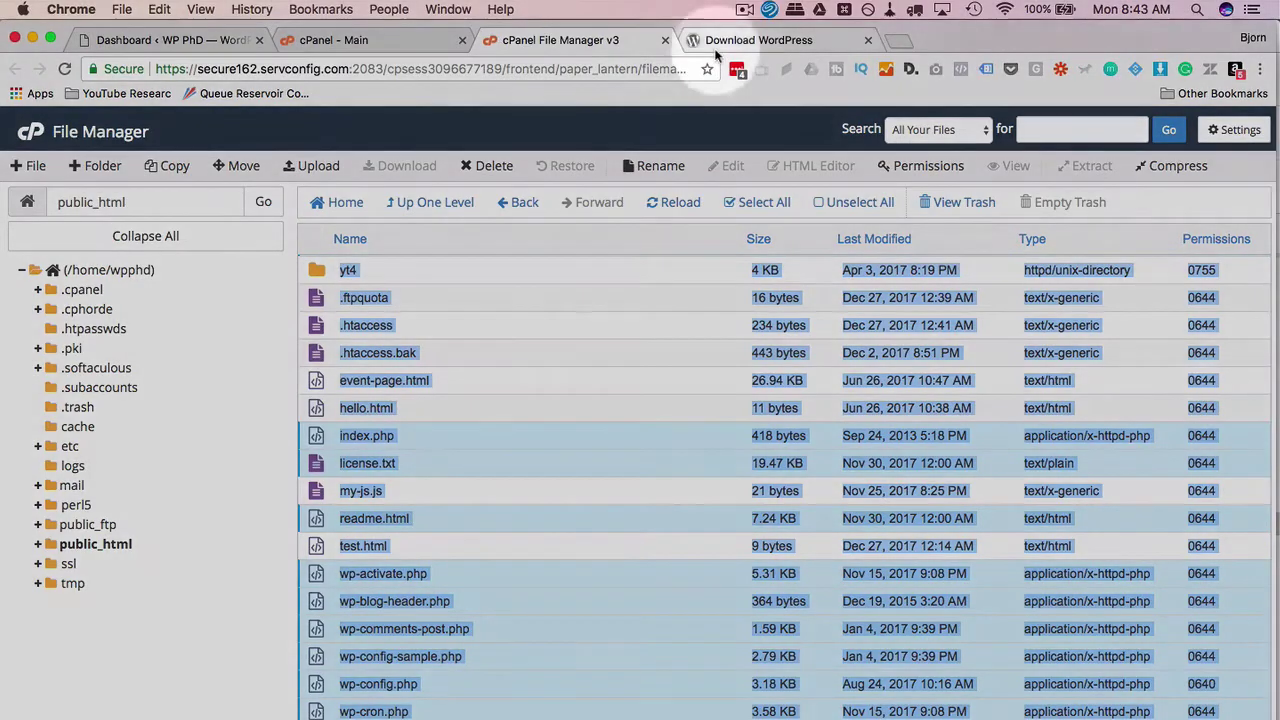
{"action": "left_click", "coordinate": [434, 441]}
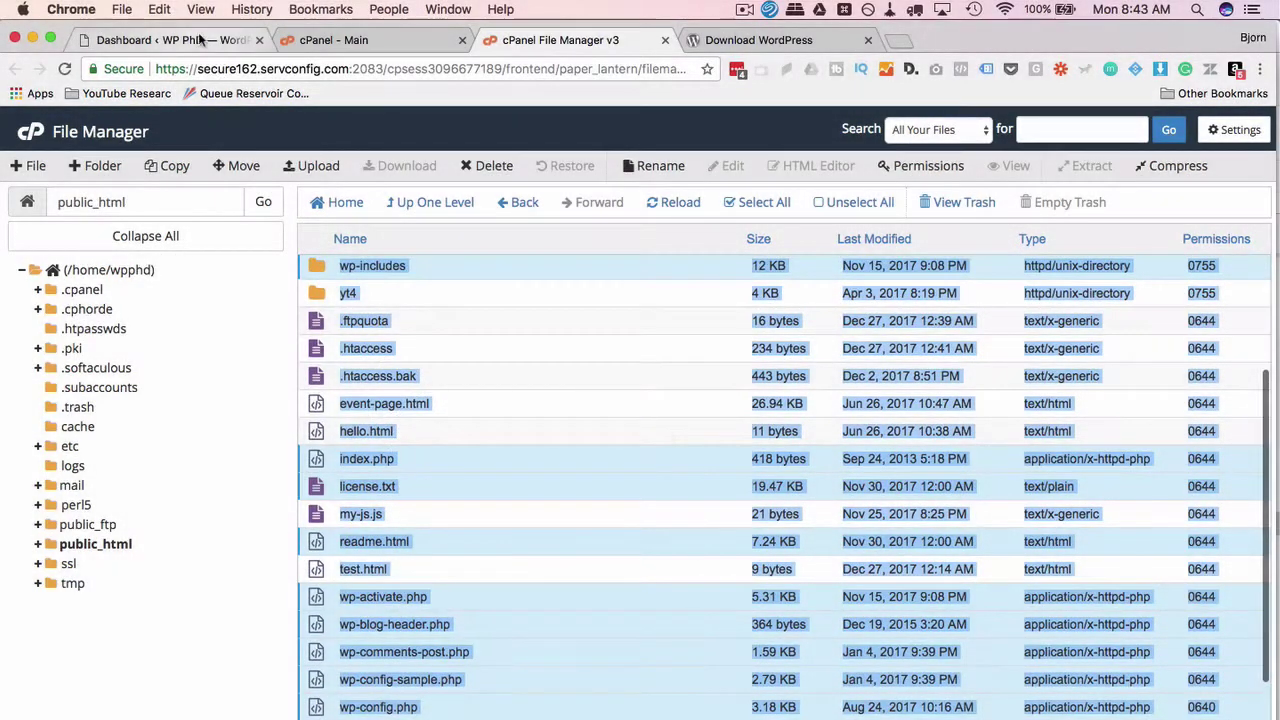
{"action": "left_click", "coordinate": [170, 40]}
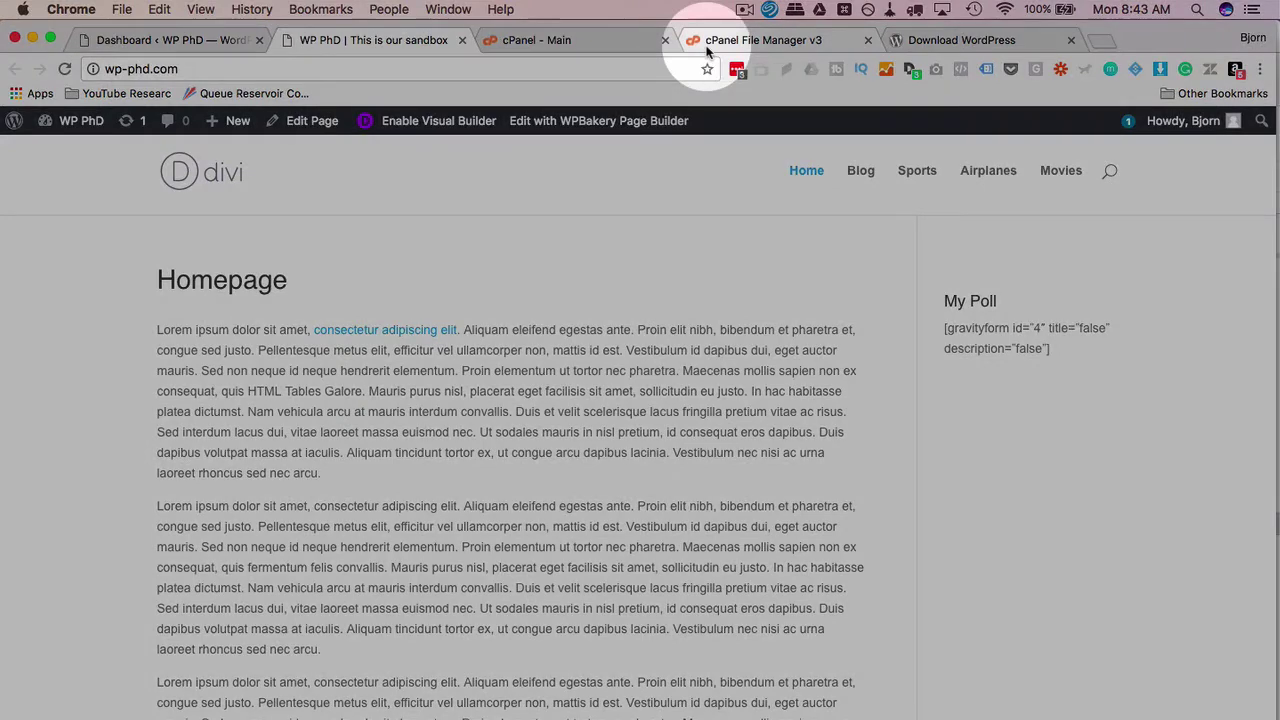
Return to the File Manager and create a new folder named core-file-bkp inside public_html.
{"action": "left_click", "coordinate": [706, 50]}
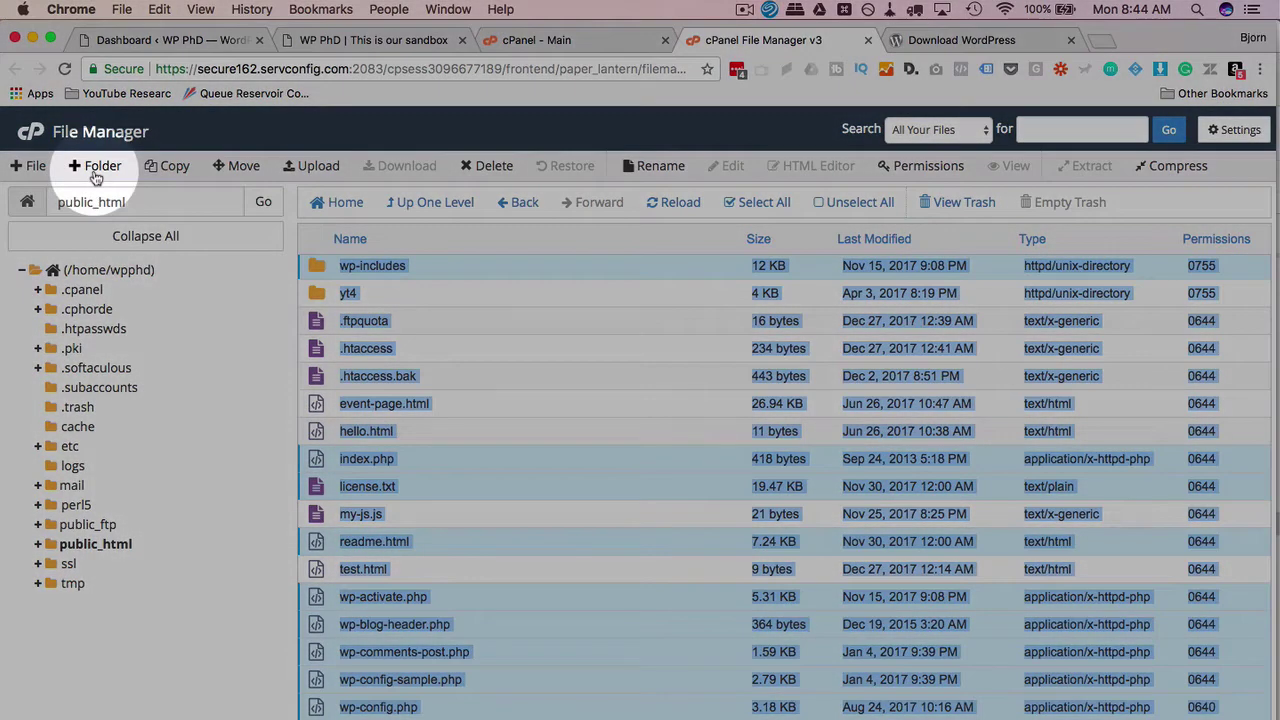
{"action": "left_click", "coordinate": [93, 169]}
{"action": "left_click", "coordinate": [561, 395]}
{"action": "type", "text": "coref=fi"}
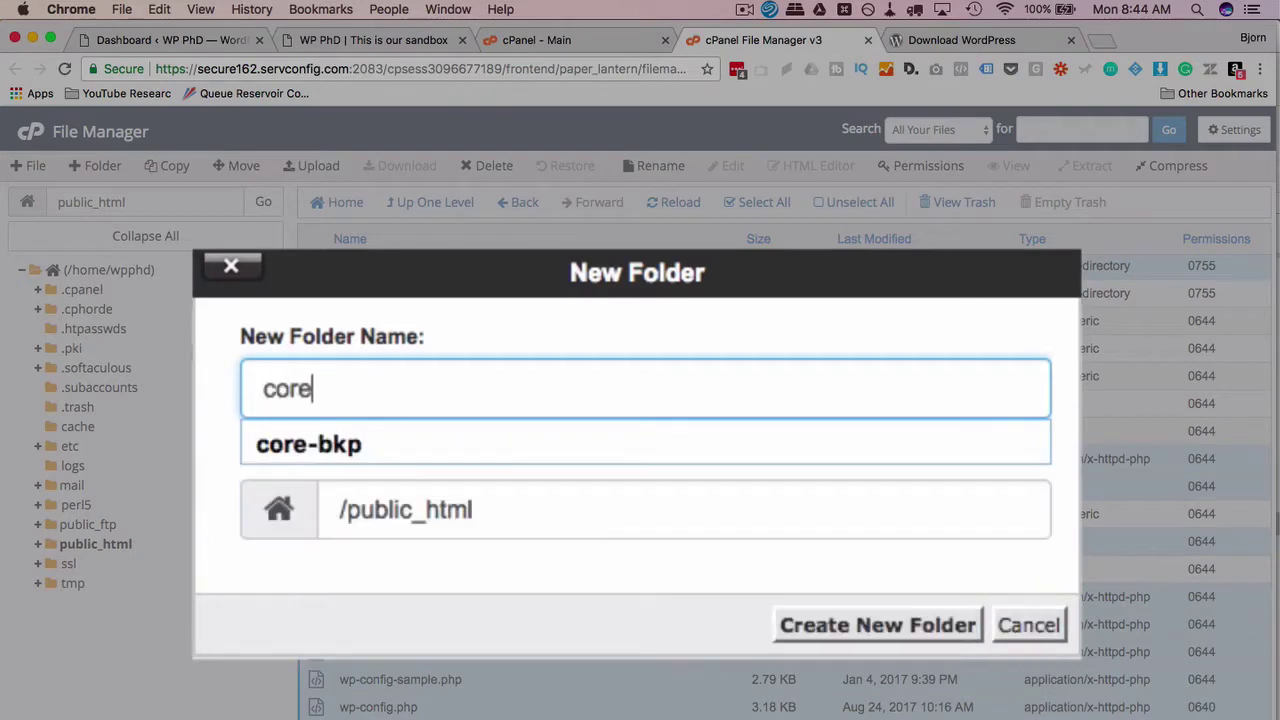
{"action": "key", "text": "BackSpace"}
{"action": "key", "text": "BackSpace"}
{"action": "key", "text": "BackSpace"}
{"action": "key", "text": "BackSpace"}
{"action": "type", "text": "-file-bkp"}
{"action": "left_click", "coordinate": [795, 568]}
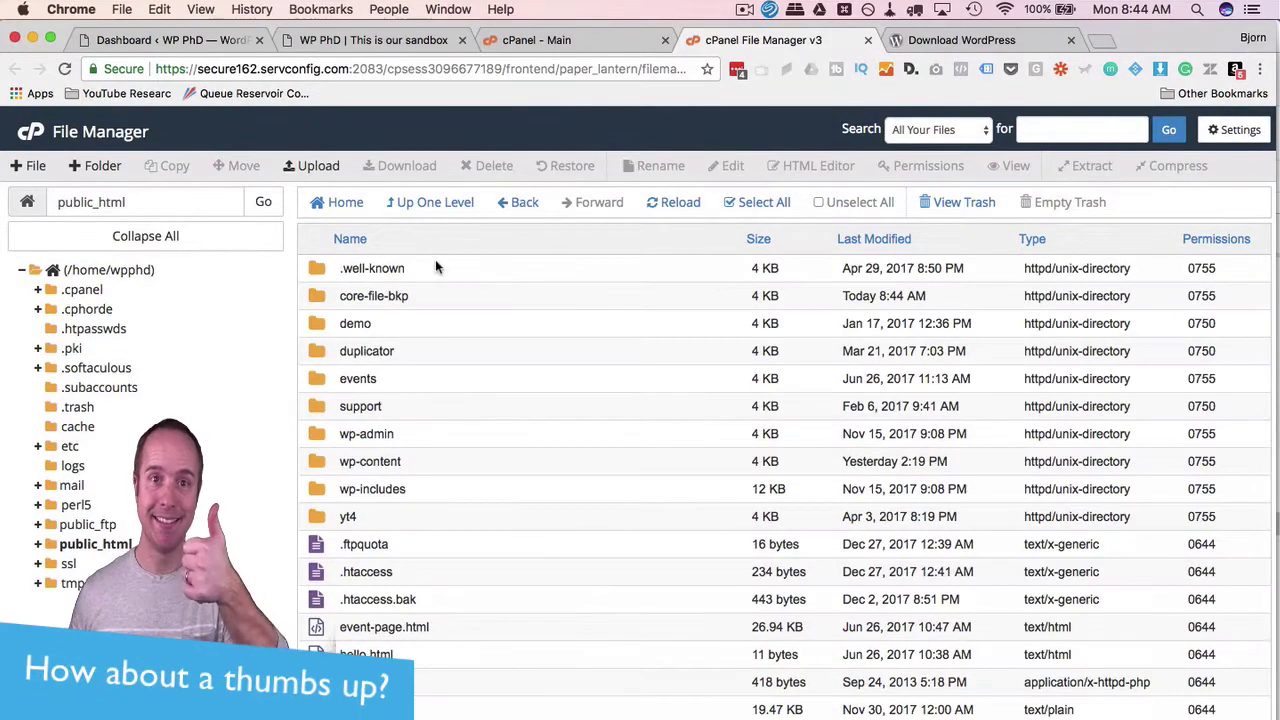
Select all items in public_html from the wp-admin folder through the end of the list, leaving out wp-content.
{"action": "left_click", "coordinate": [430, 268]}
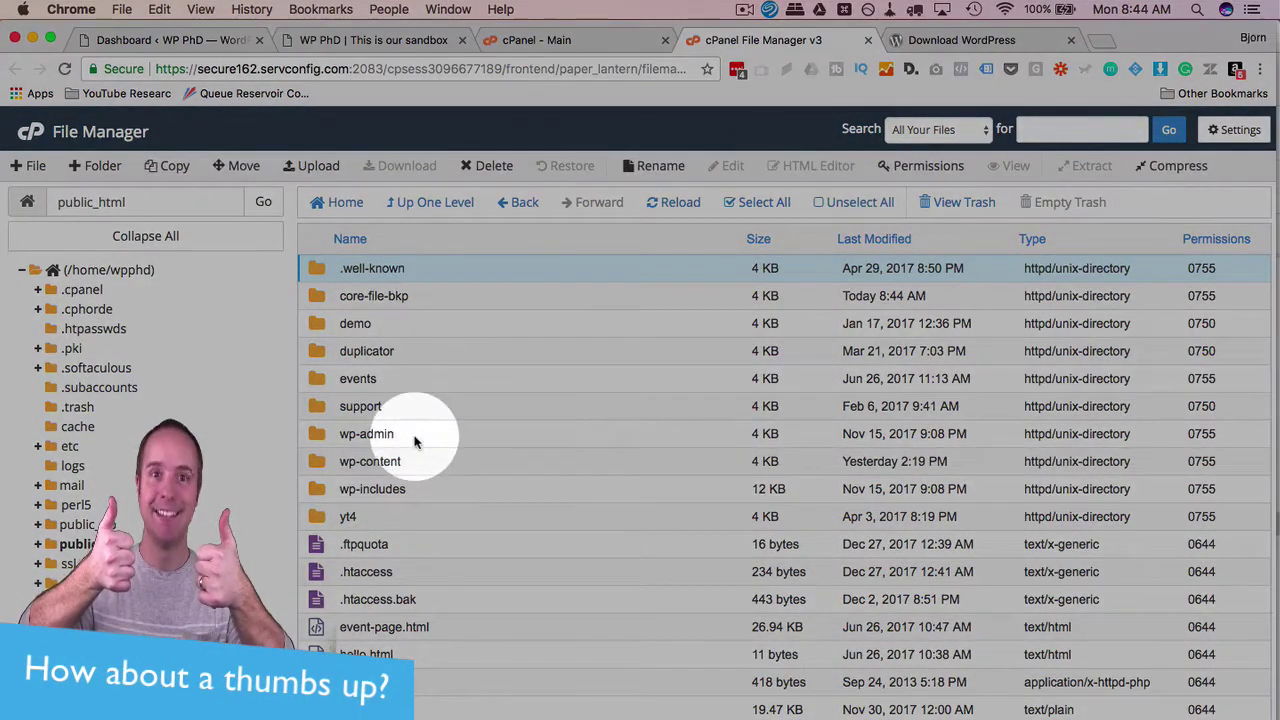
{"action": "left_click", "coordinate": [414, 434]}
{"action": "scroll", "coordinate": [457, 571], "scroll_direction": "down", "scroll_amount": 5}
{"action": "left_click", "coordinate": [426, 712], "text": "shift"}
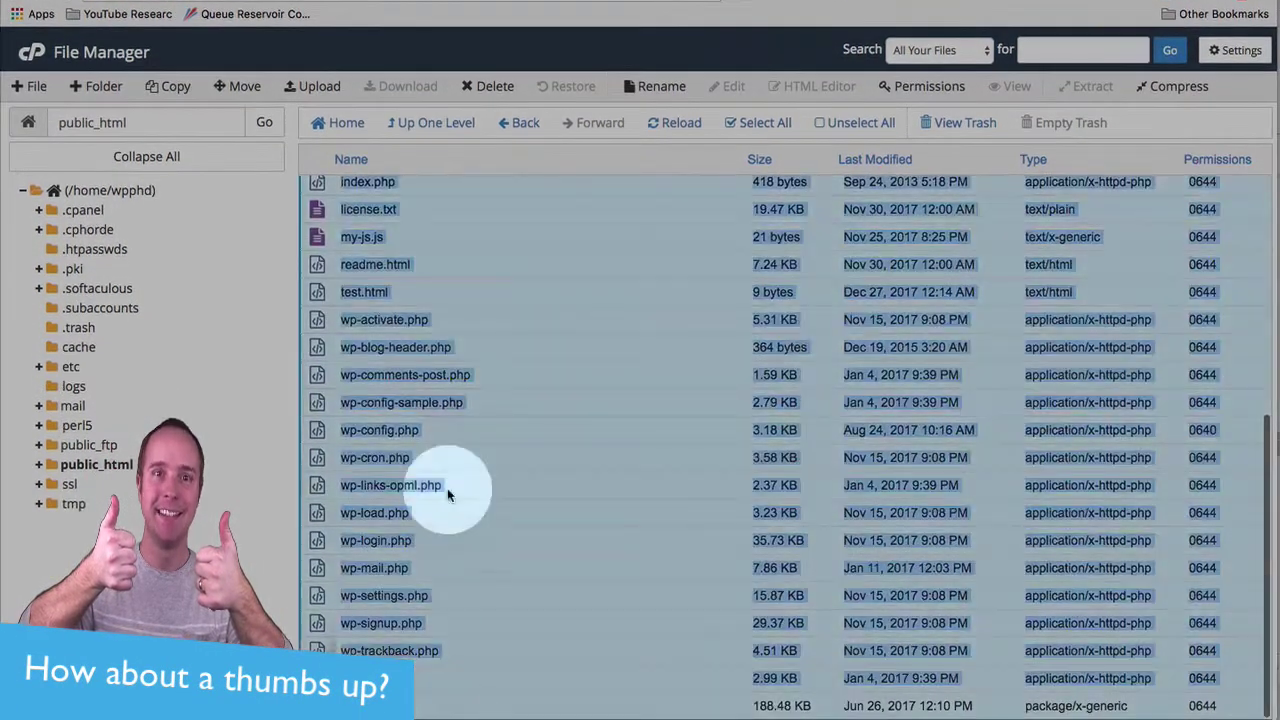
{"action": "scroll", "coordinate": [461, 415], "scroll_direction": "up", "scroll_amount": 5}
{"action": "left_click_drag", "start_coordinate": [371, 309], "coordinate": [430, 405]}
{"action": "scroll", "coordinate": [430, 405], "scroll_direction": "down", "scroll_amount": 1}
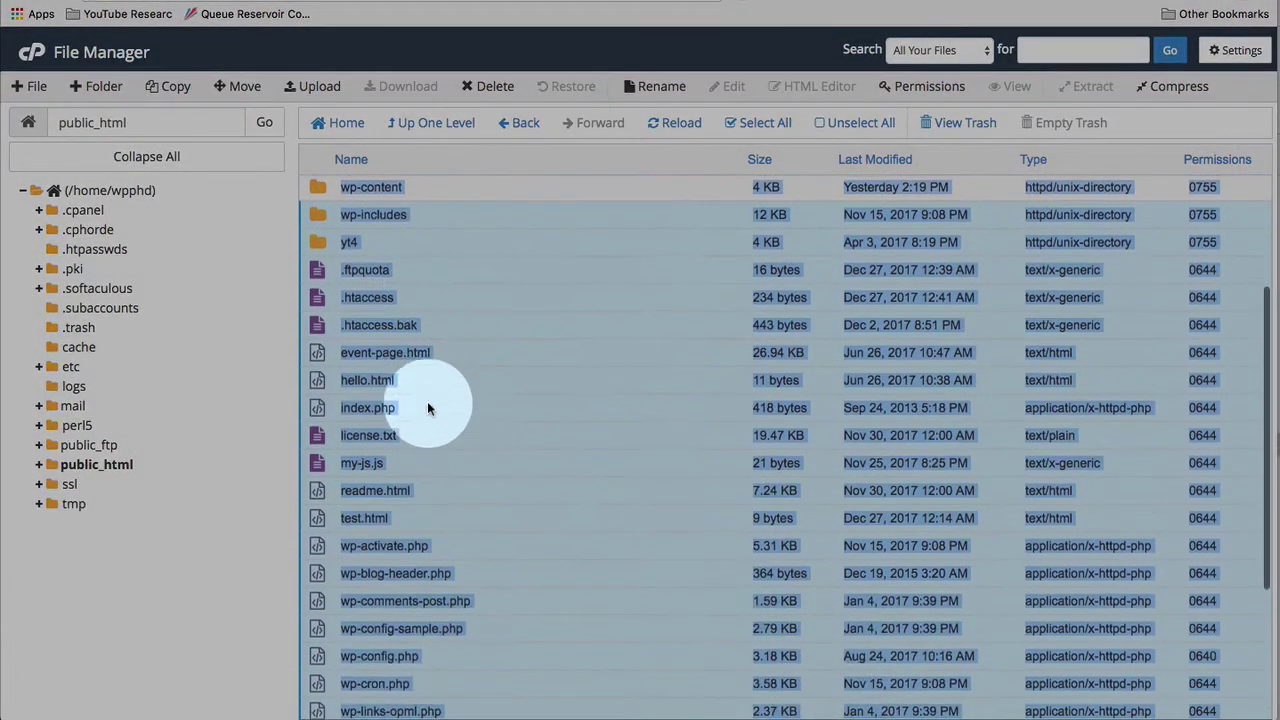
Remove the yt4 folder, .ftpquota, .htaccess, .htaccess.bak, event-page.html and hello.html from the selection.
{"action": "left_click", "coordinate": [406, 271], "text": "ctrl"}
{"action": "left_click", "coordinate": [406, 290], "text": "ctrl"}
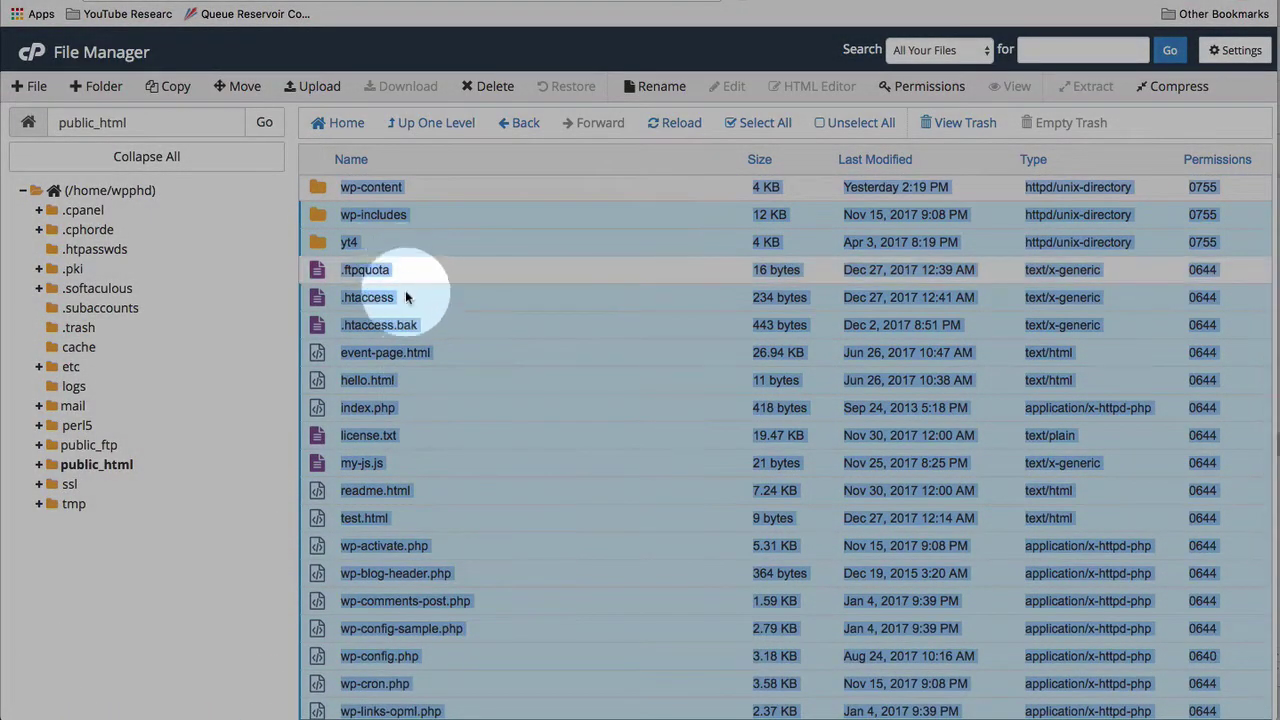
{"action": "left_click", "coordinate": [430, 243], "text": "ctrl"}
{"action": "left_click", "coordinate": [440, 354], "text": "ctrl"}
{"action": "left_click", "coordinate": [456, 376], "text": "ctrl"}
{"action": "left_click", "coordinate": [475, 320], "text": "ctrl"}
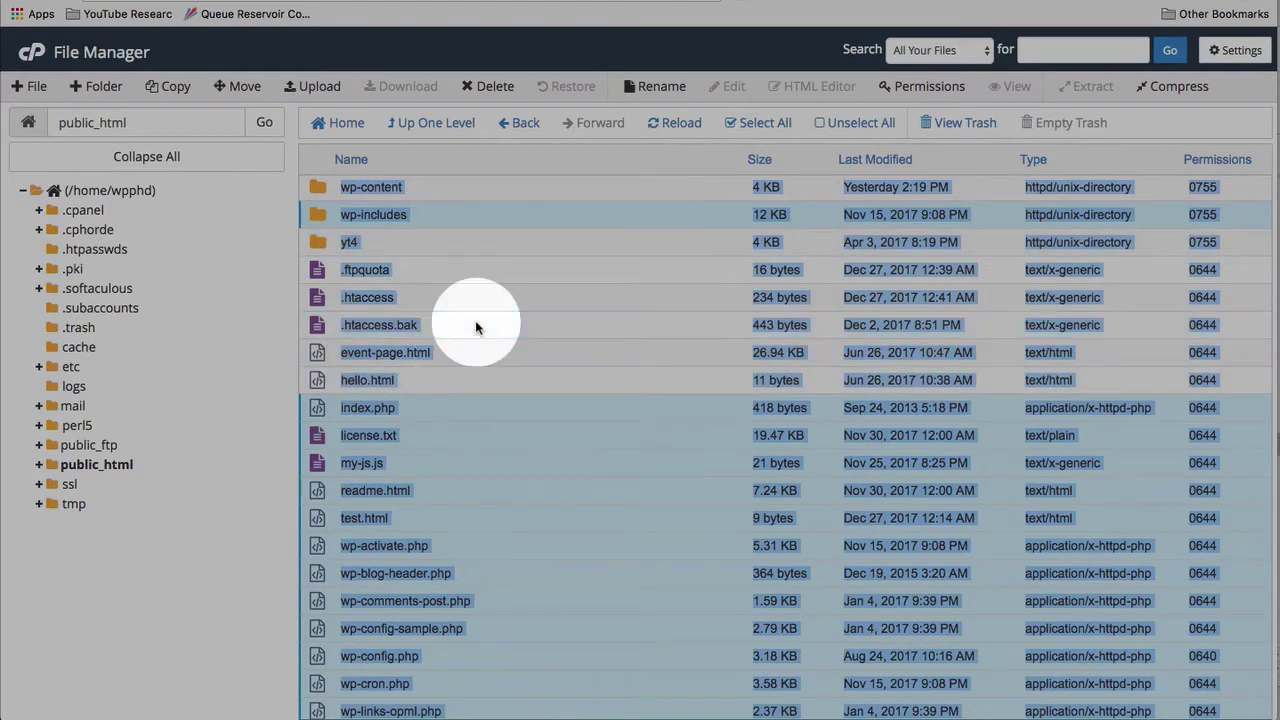
{"action": "left_click", "coordinate": [461, 406], "text": "ctrl"}
{"action": "left_click", "coordinate": [461, 406], "text": "ctrl"}
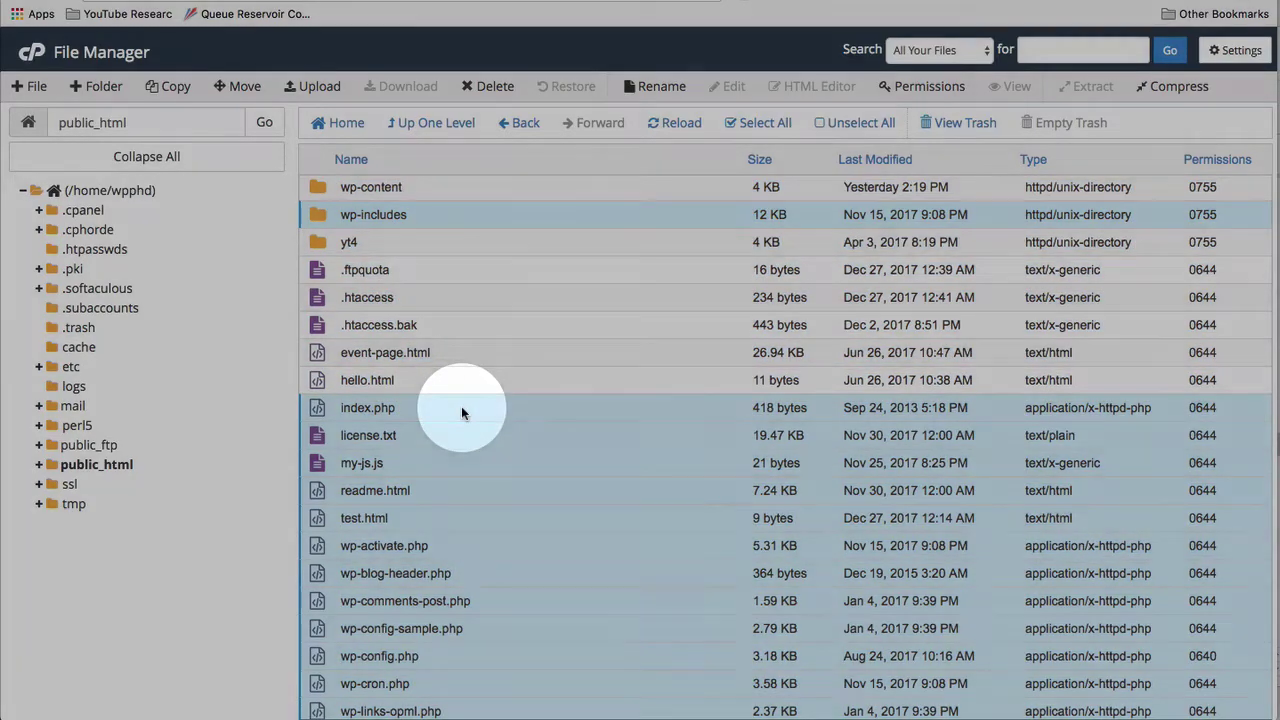
Exclude my-js.js, test.html, yt4.zip and wp-config.php from the selection, and move the selected core files into core-file-bkp.
{"action": "scroll", "coordinate": [445, 464], "scroll_direction": "down", "scroll_amount": 5}
{"action": "left_click", "coordinate": [420, 252], "text": "ctrl"}
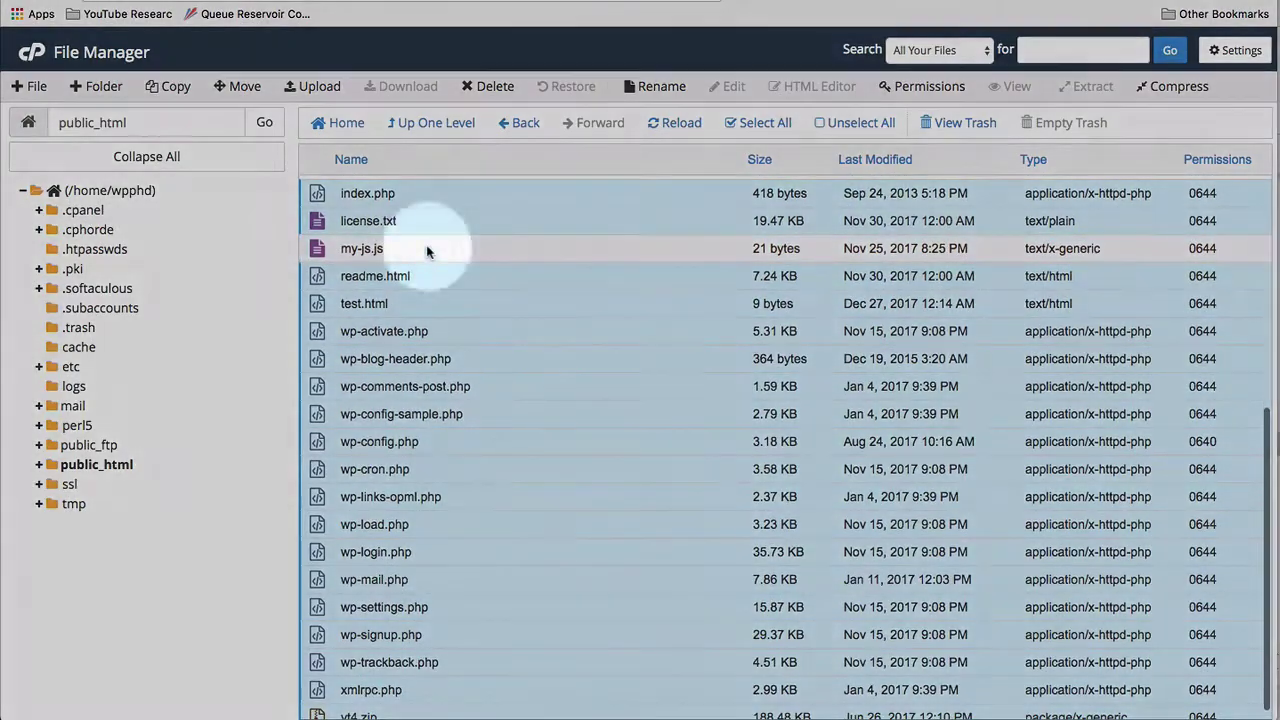
{"action": "scroll", "coordinate": [457, 343], "scroll_direction": "down", "scroll_amount": 1}
{"action": "left_click", "coordinate": [438, 296], "text": "ctrl"}
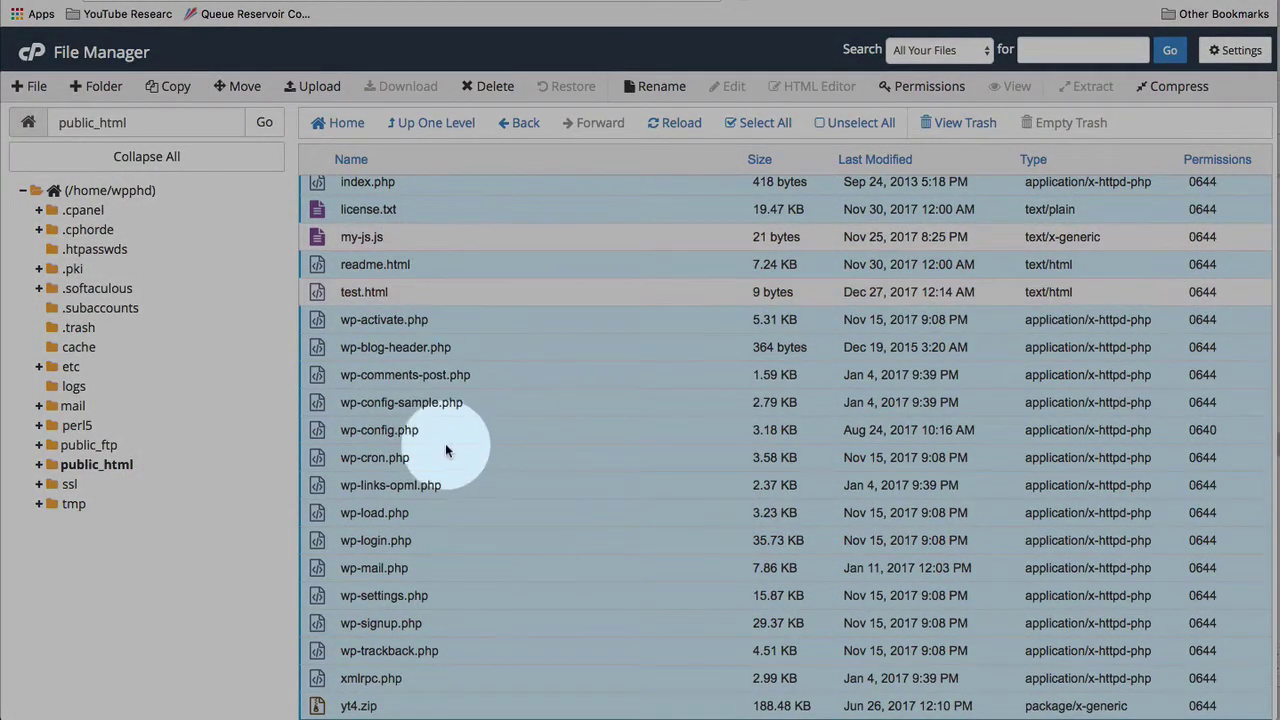
{"action": "left_click", "coordinate": [425, 706], "text": "ctrl"}
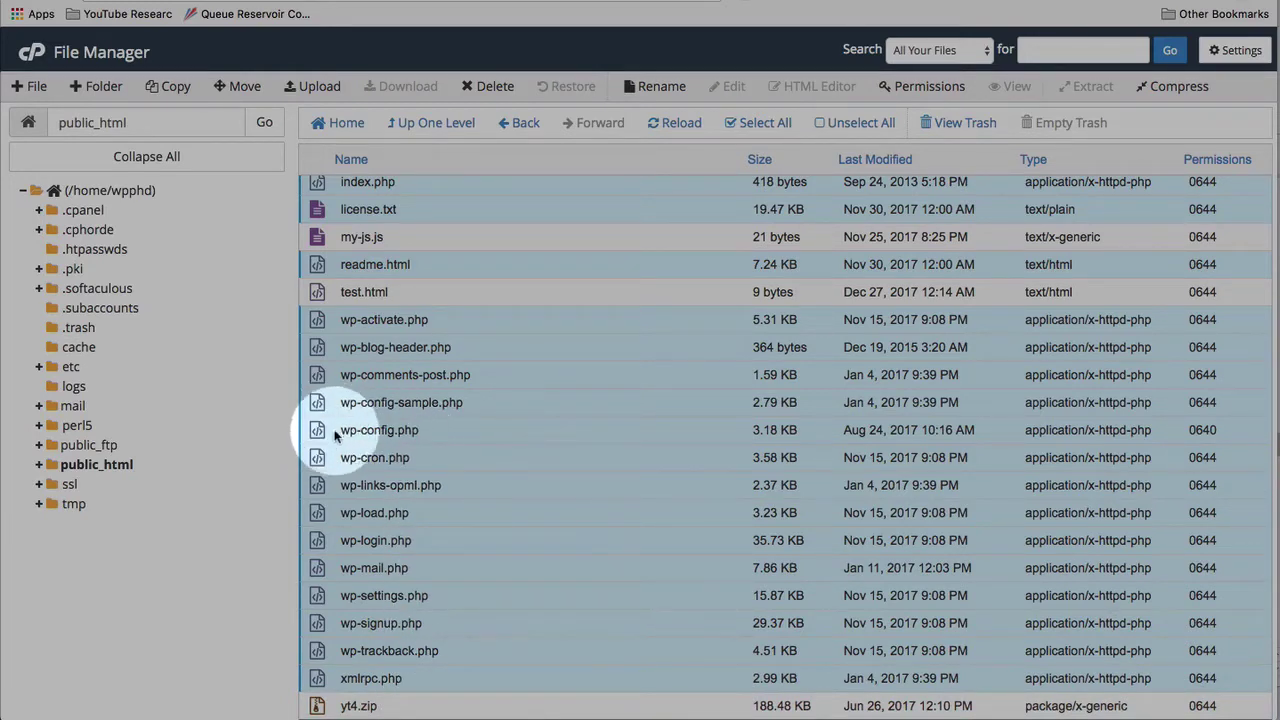
{"action": "left_click", "coordinate": [445, 430], "text": "ctrl"}
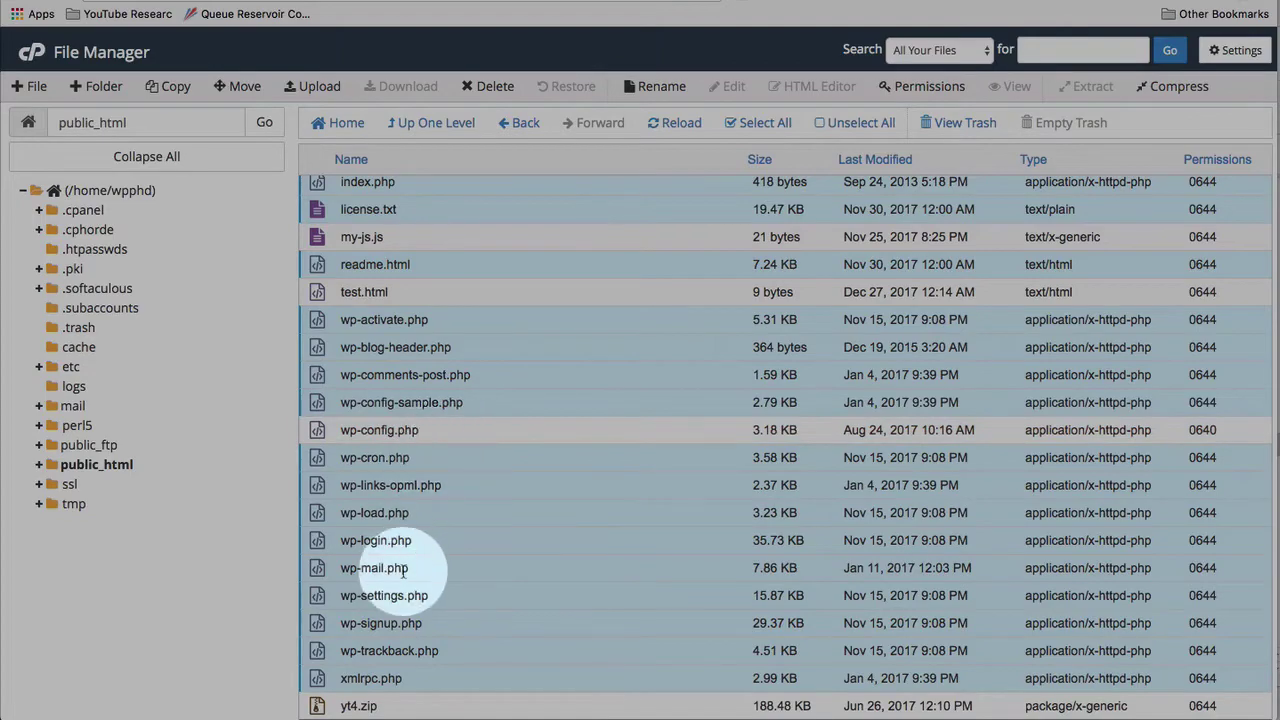
{"action": "scroll", "coordinate": [388, 530], "scroll_direction": "up", "scroll_amount": 1}
{"action": "scroll", "coordinate": [404, 571], "scroll_direction": "up", "scroll_amount": 12}
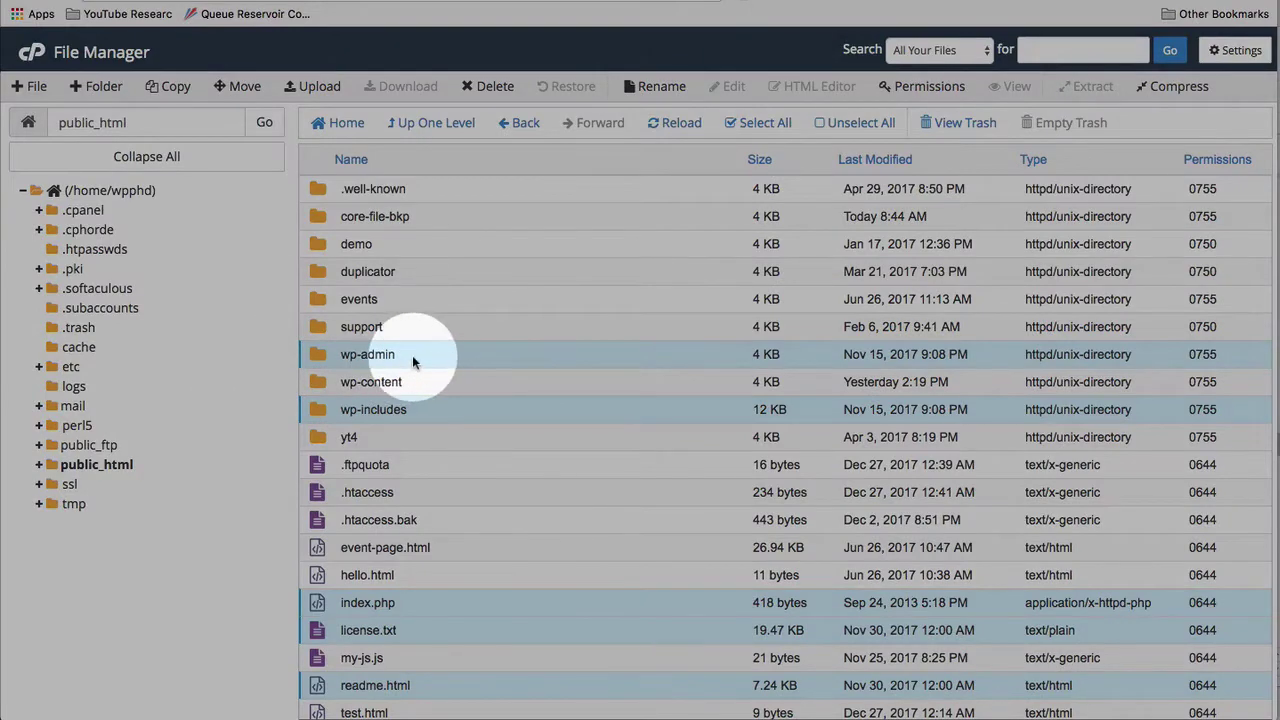
{"action": "left_click_drag", "start_coordinate": [414, 362], "coordinate": [418, 224]}
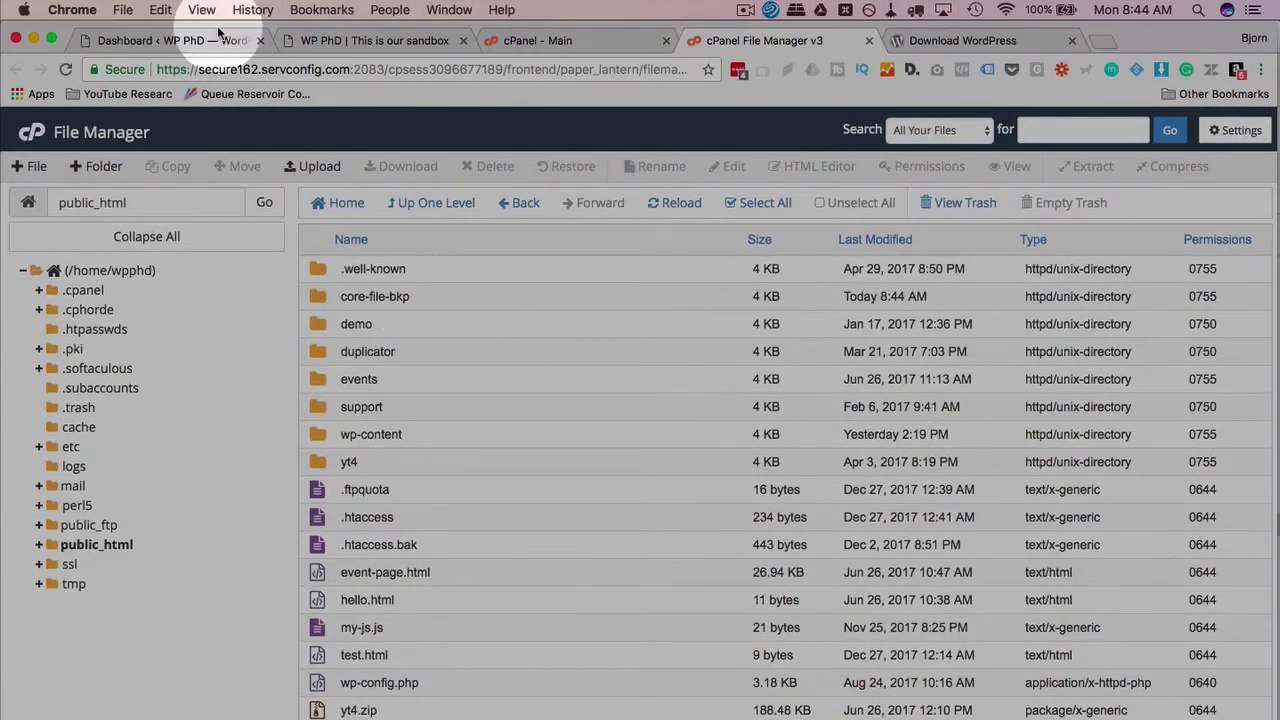
Reload the site's live homepage to check it without the core files.
{"action": "left_click", "coordinate": [203, 40]}
{"action": "left_click", "coordinate": [345, 40]}
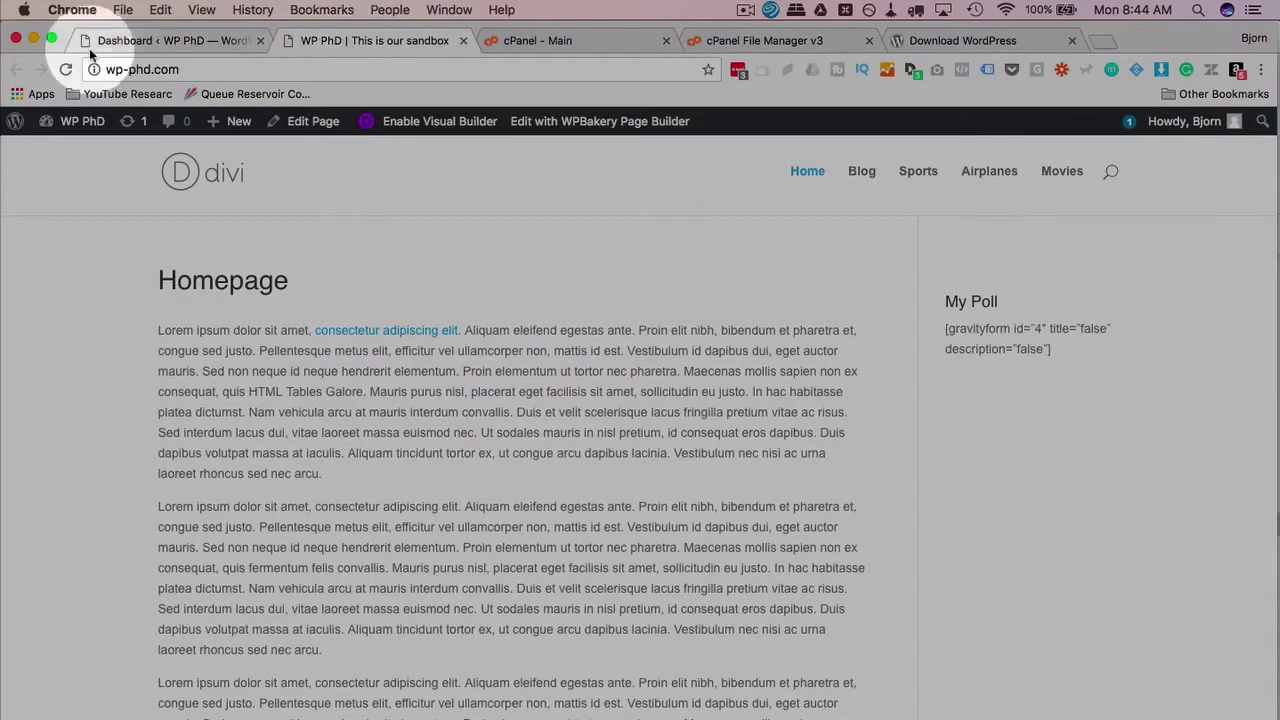
{"action": "left_click", "coordinate": [63, 72]}
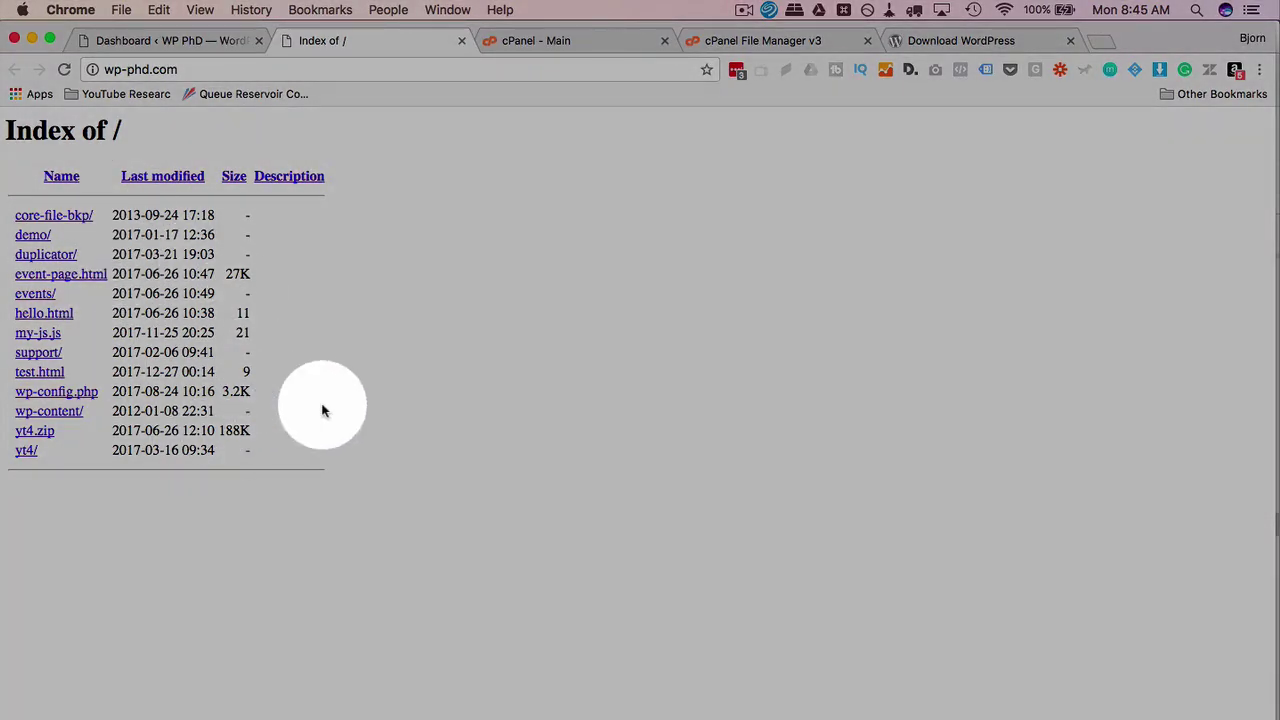
Return to the File Manager and create a new file named index.html in public_html.
{"action": "left_click", "coordinate": [530, 40]}
{"action": "left_click", "coordinate": [735, 40]}
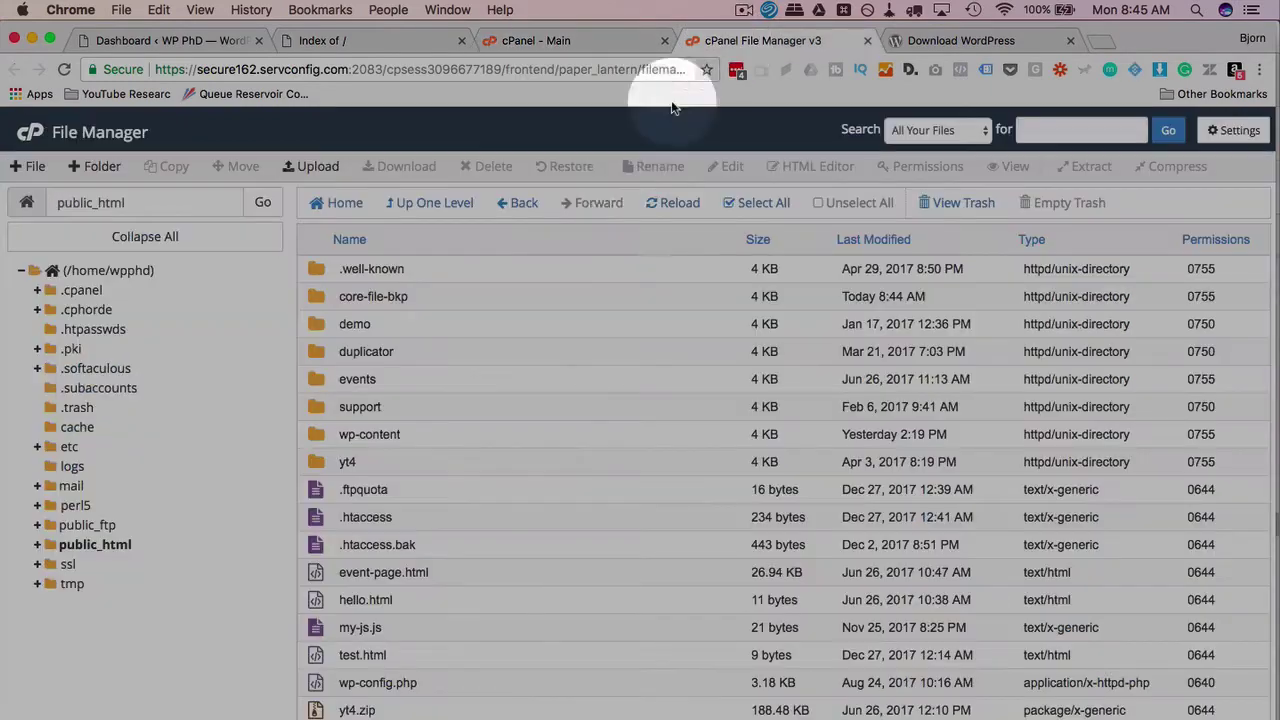
{"action": "left_click", "coordinate": [33, 168]}
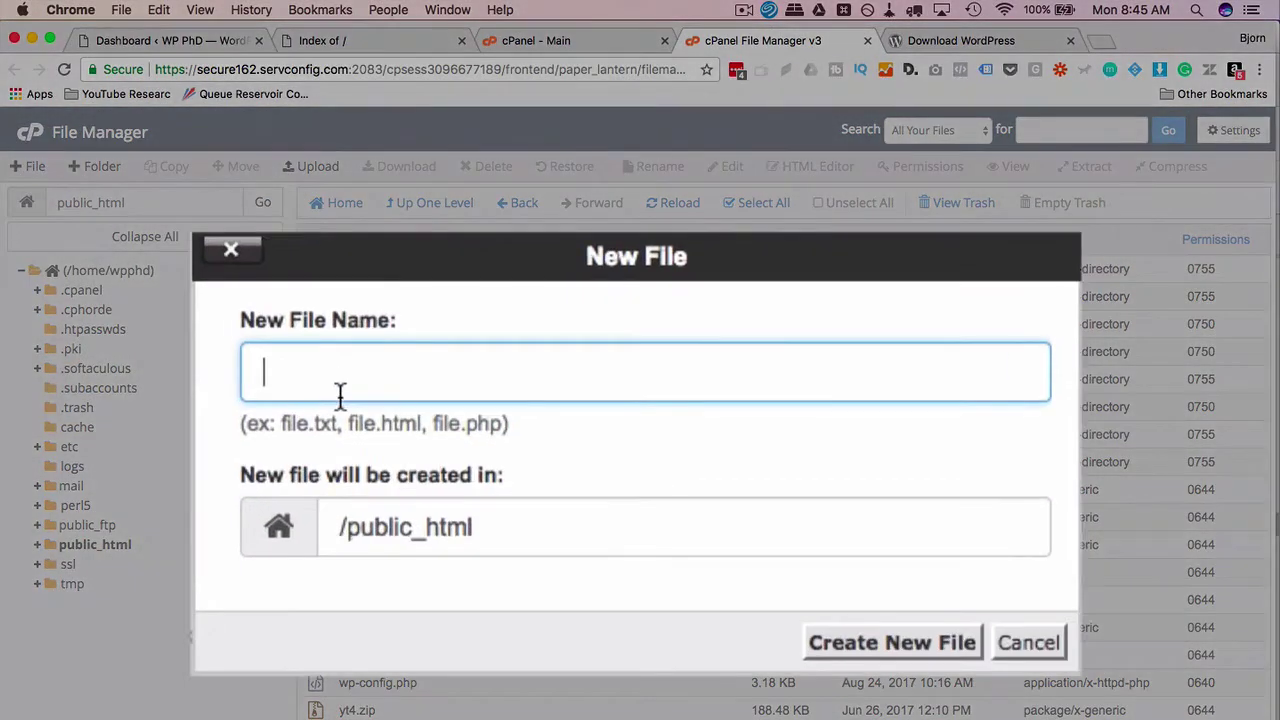
{"action": "type", "text": "index.html"}
{"action": "key", "text": "super+a"}
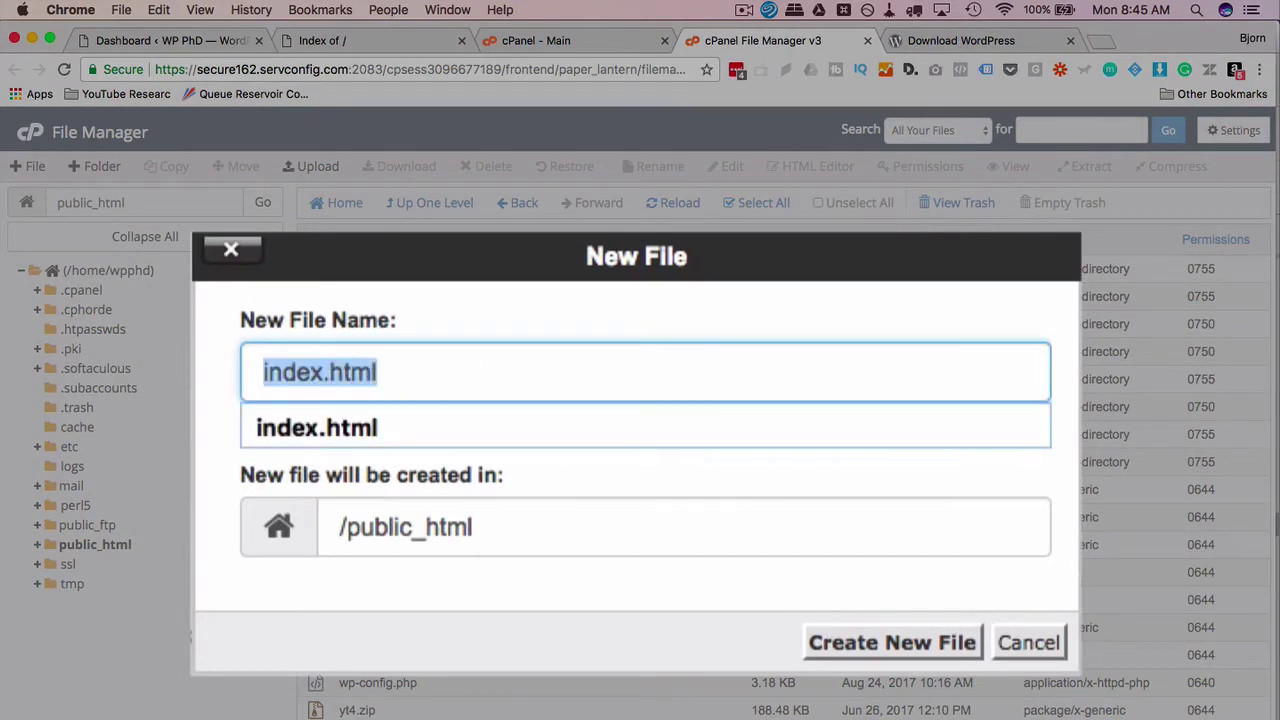
{"action": "key", "text": "Right"}
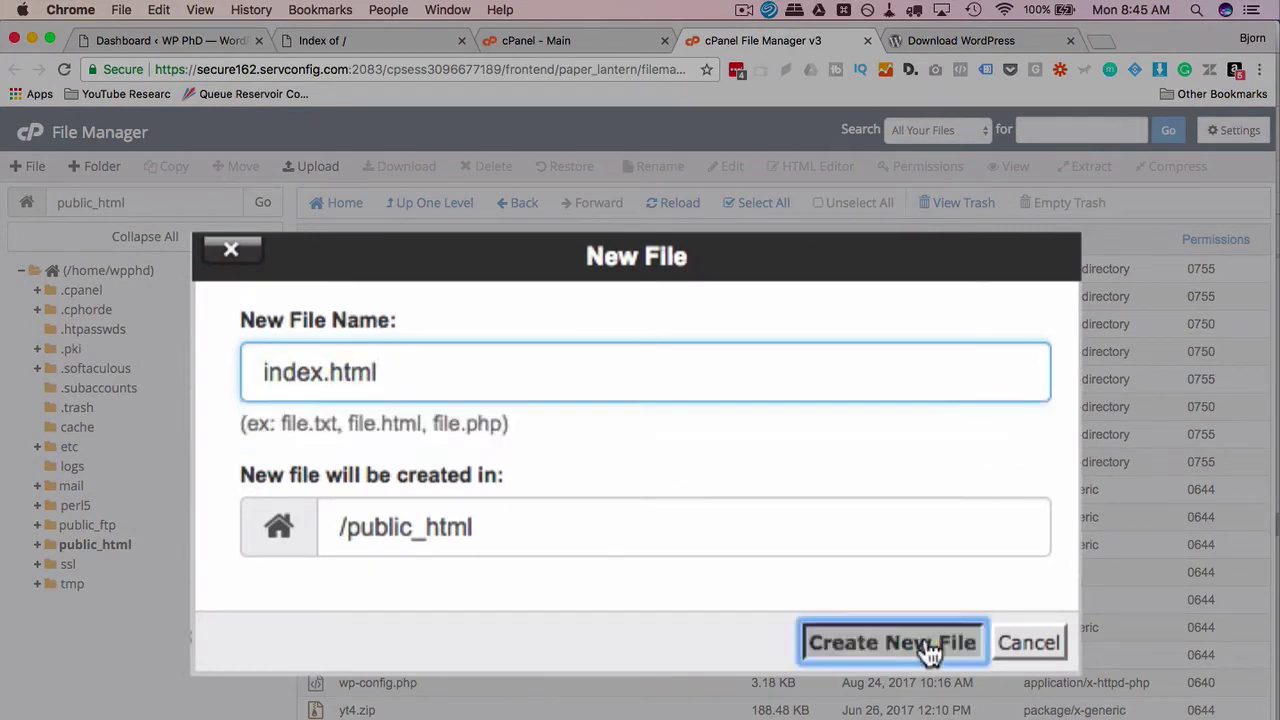
{"action": "left_click", "coordinate": [928, 646]}
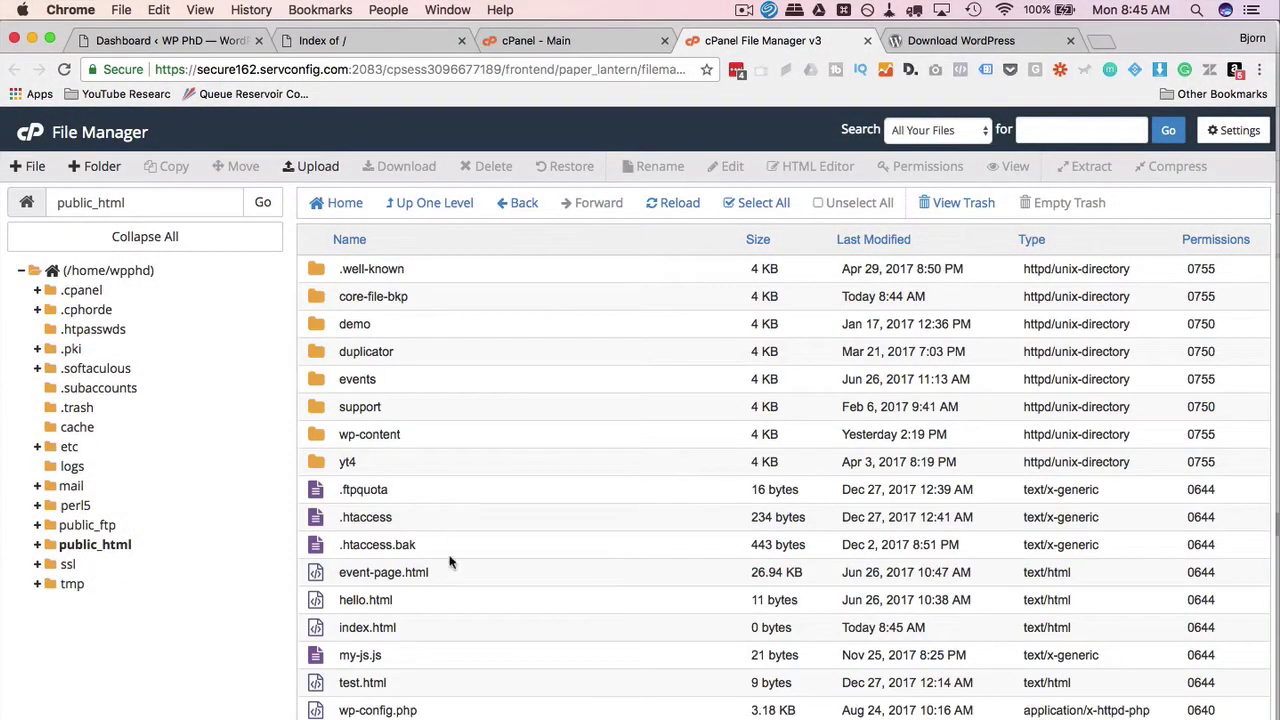
Edit index.html to contain the text "We will be back in a few minutes." and save it.
{"action": "left_click", "coordinate": [436, 626]}
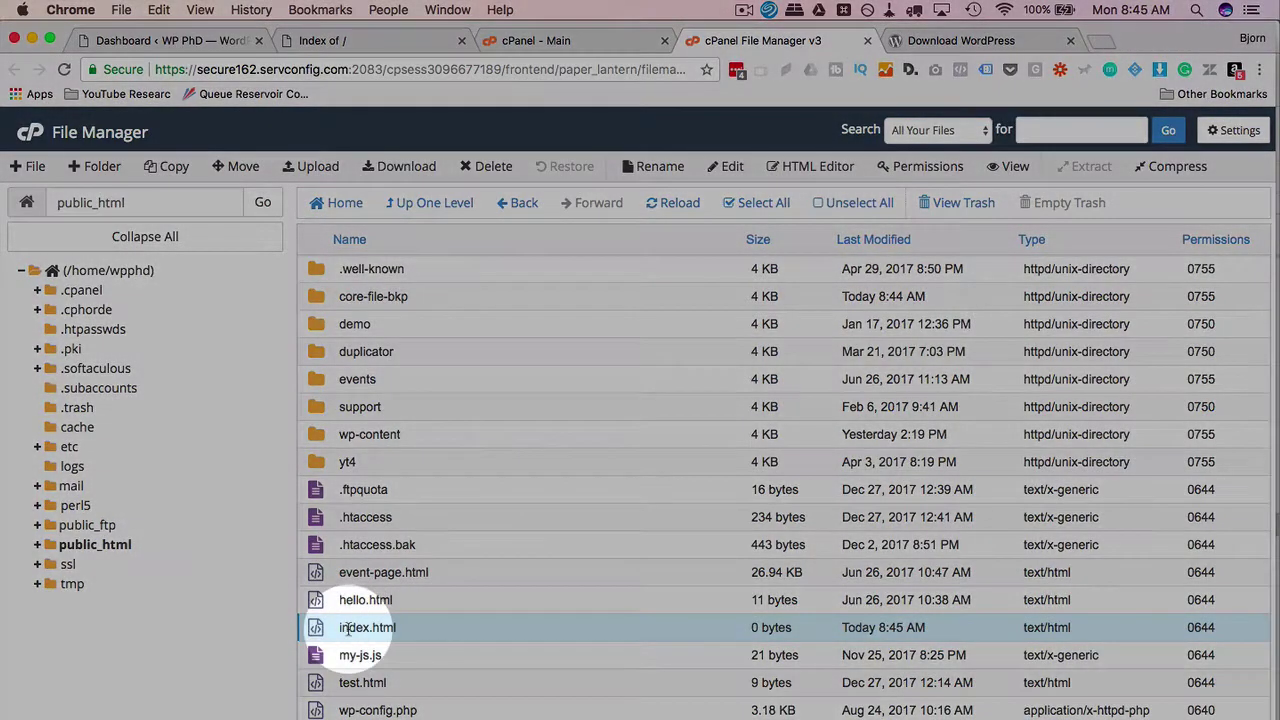
{"action": "left_click", "coordinate": [730, 168]}
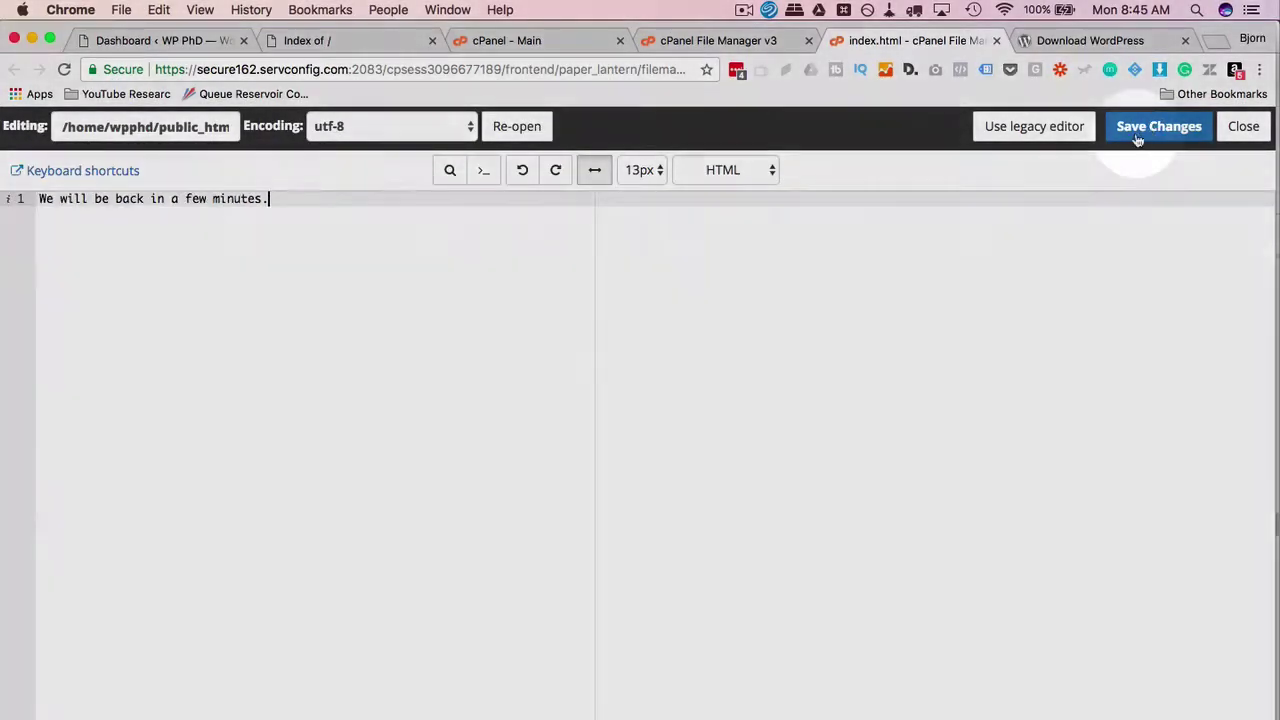
{"action": "left_click", "coordinate": [1137, 127]}
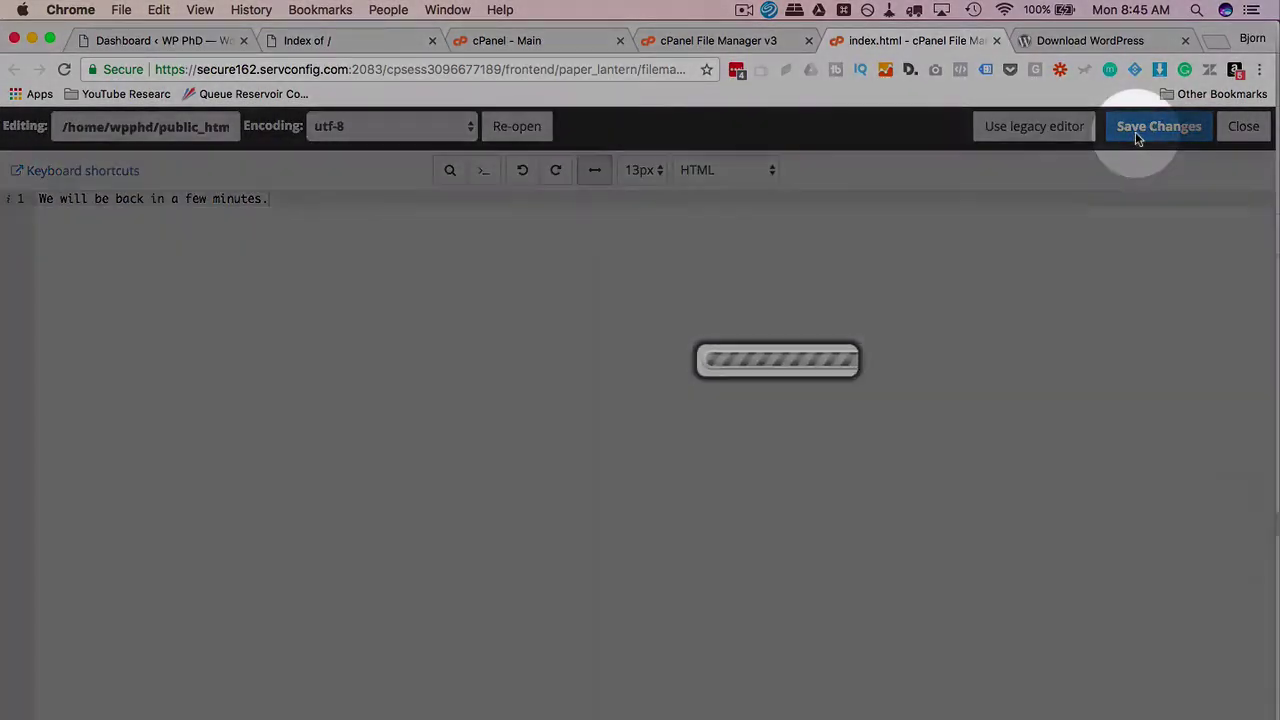
Check the site's homepage, and return to the File Manager to look over core-file-bkp and index.html.
{"action": "left_click", "coordinate": [335, 40]}
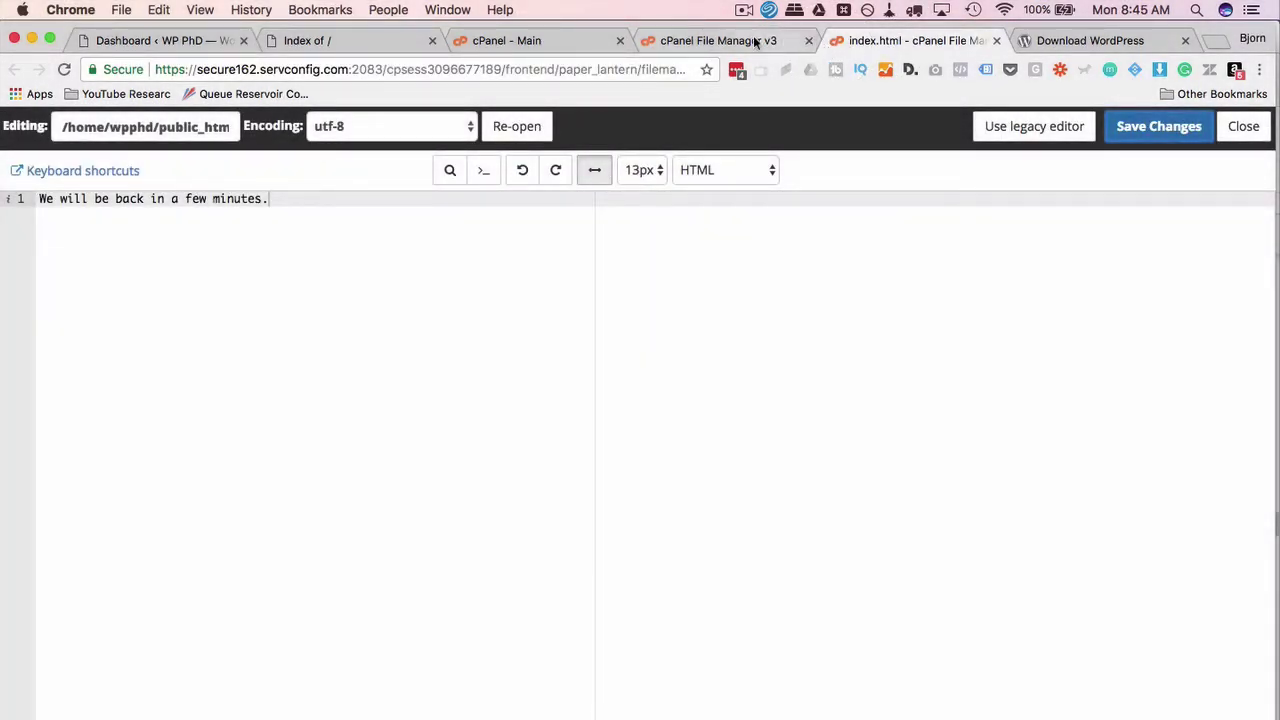
{"action": "left_click", "coordinate": [755, 41]}
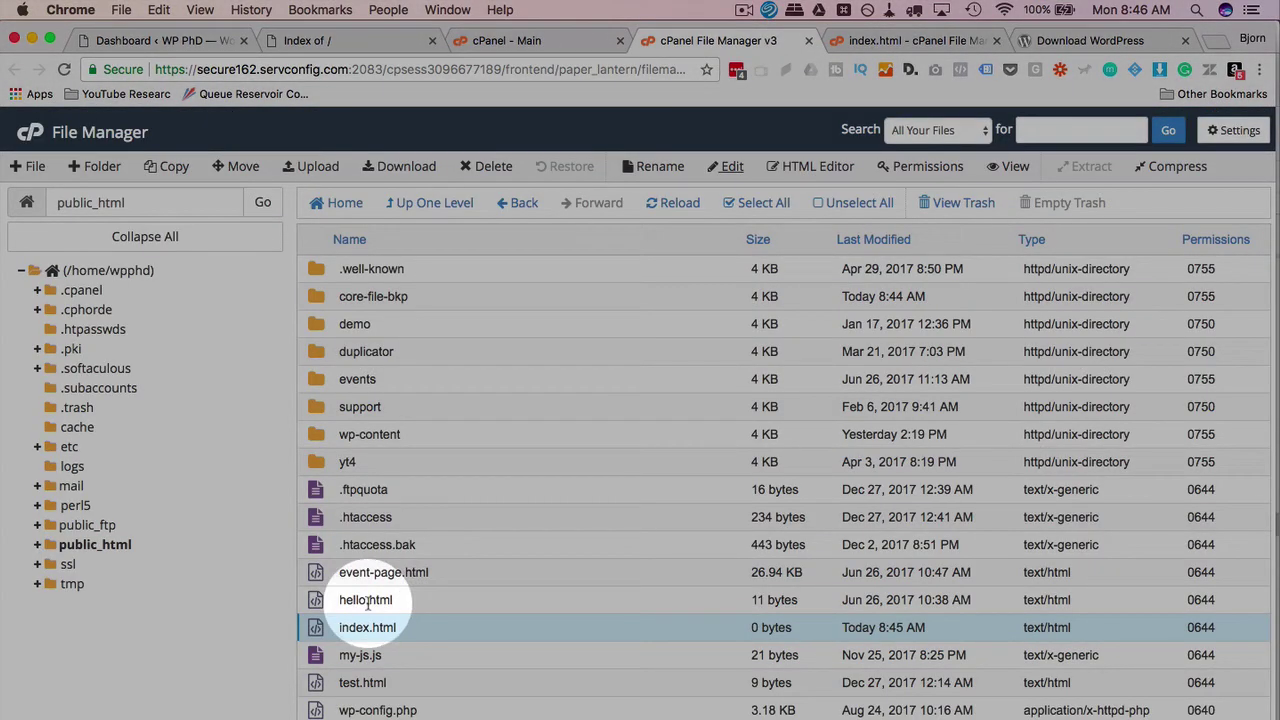
{"action": "left_click", "coordinate": [456, 297]}
{"action": "left_click", "coordinate": [419, 634]}
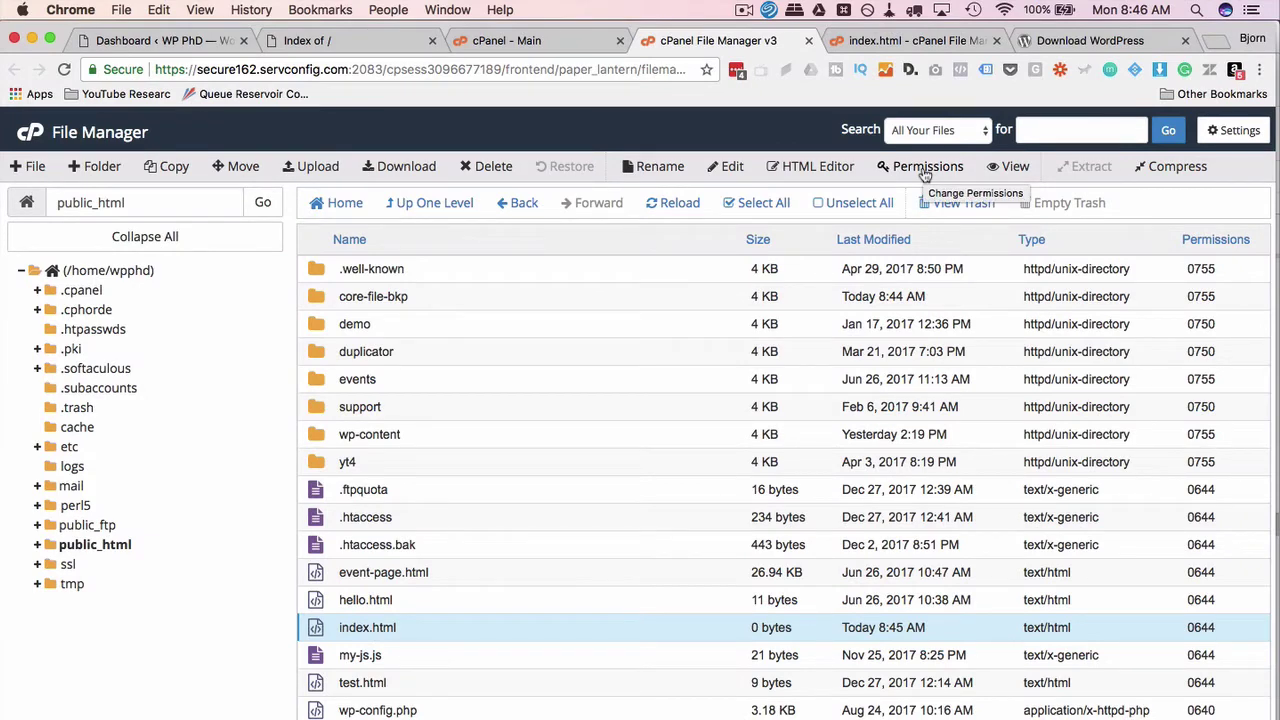
In Finder, compress all items of the downloaded wordpress folder except wp-content and wp-config-sample.php into one zip archive.
{"action": "left_click", "coordinate": [38, 83]}
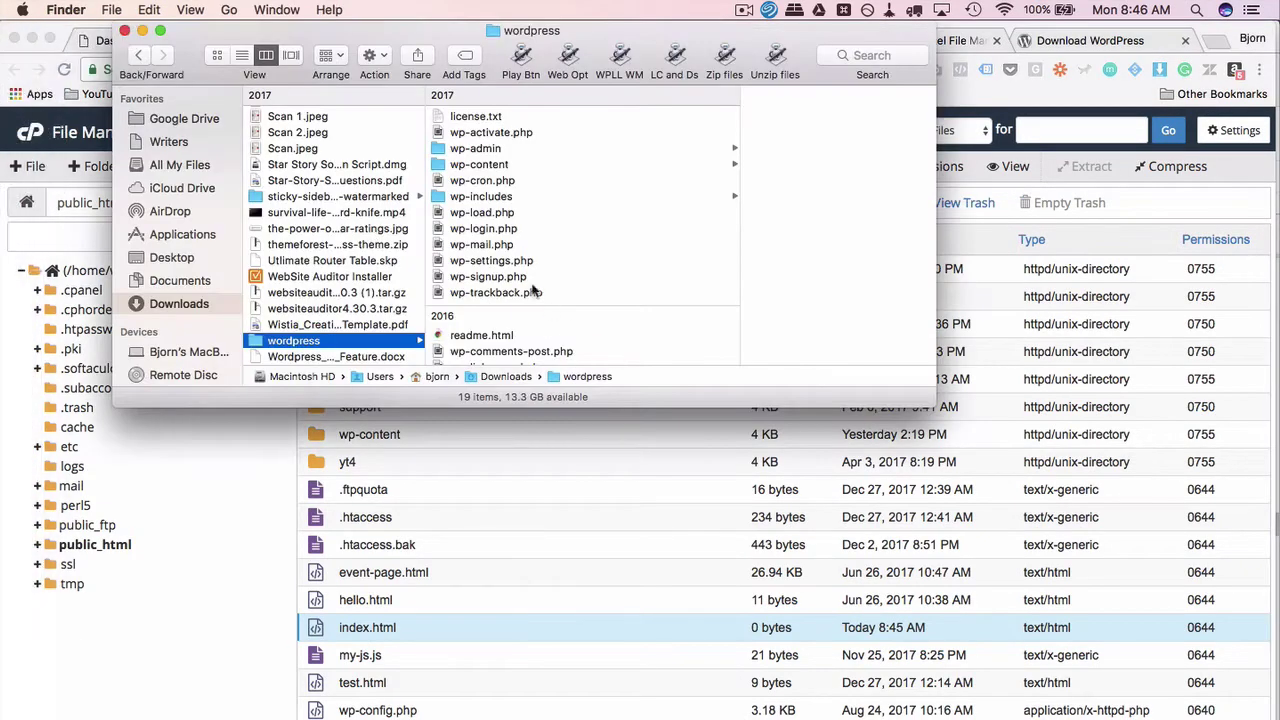
{"action": "left_click_drag", "start_coordinate": [510, 120], "coordinate": [505, 168]}
{"action": "left_click", "coordinate": [500, 167], "text": "super"}
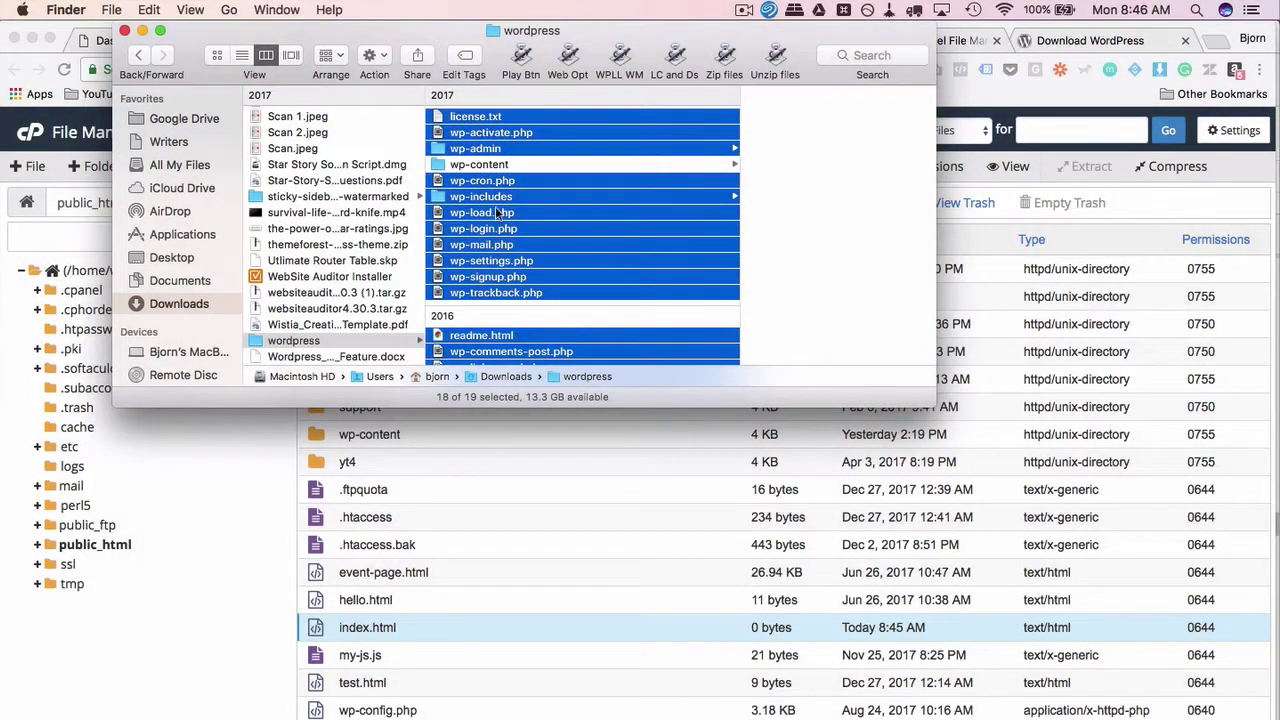
{"action": "scroll", "coordinate": [497, 213], "scroll_direction": "down", "scroll_amount": 3}
{"action": "left_click_drag", "start_coordinate": [497, 230], "coordinate": [465, 320]}
{"action": "left_click", "coordinate": [465, 316], "text": "super"}
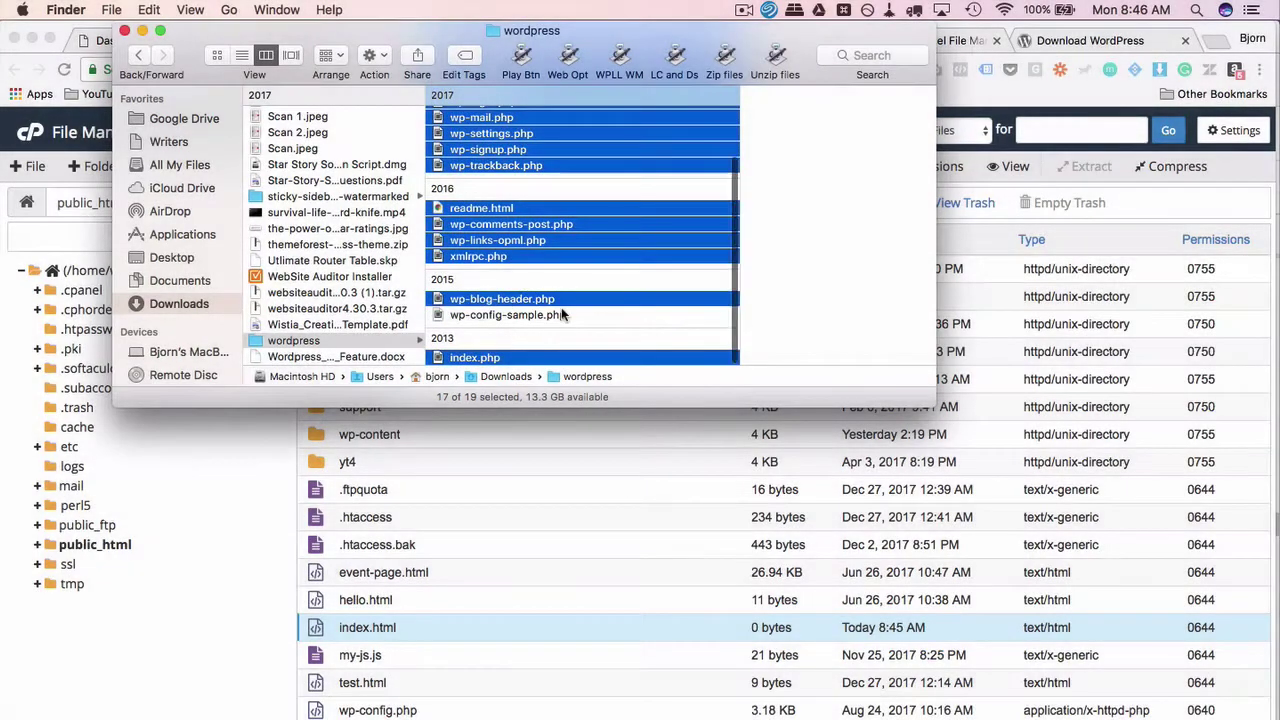
{"action": "scroll", "coordinate": [544, 237], "scroll_direction": "up", "scroll_amount": 3}
{"action": "right_click", "coordinate": [542, 159]}
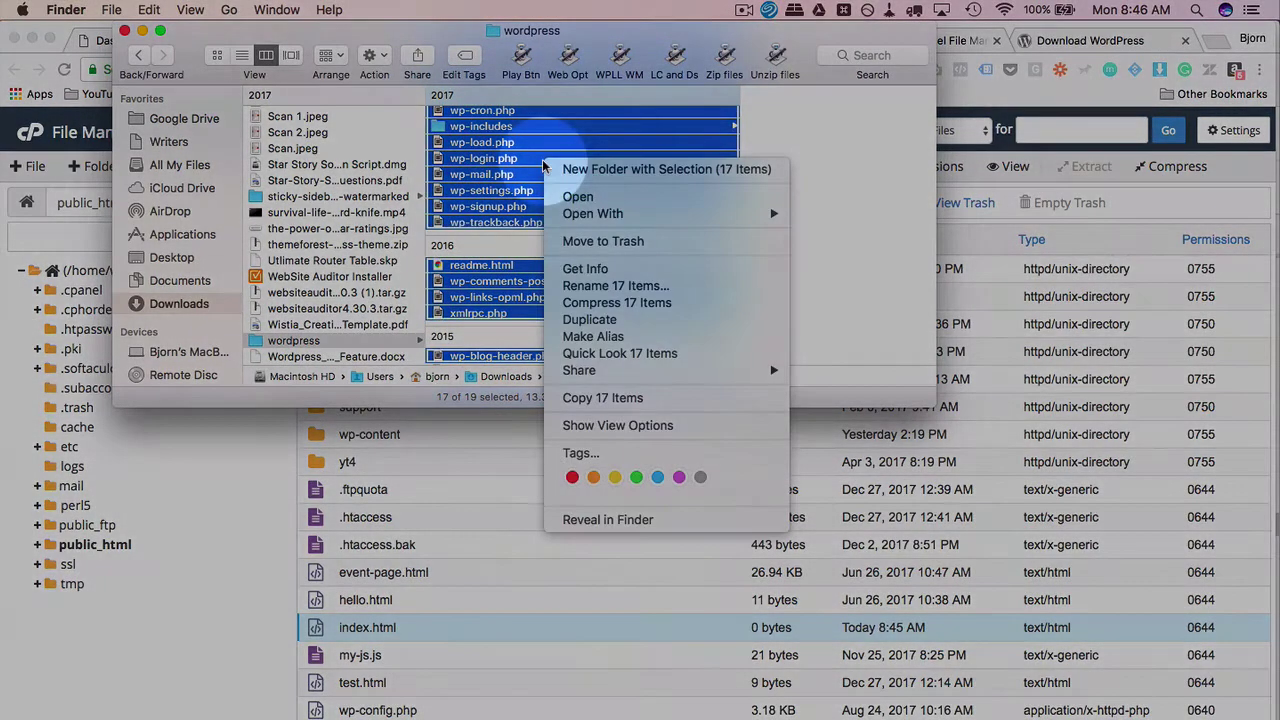
{"action": "left_click", "coordinate": [626, 303]}
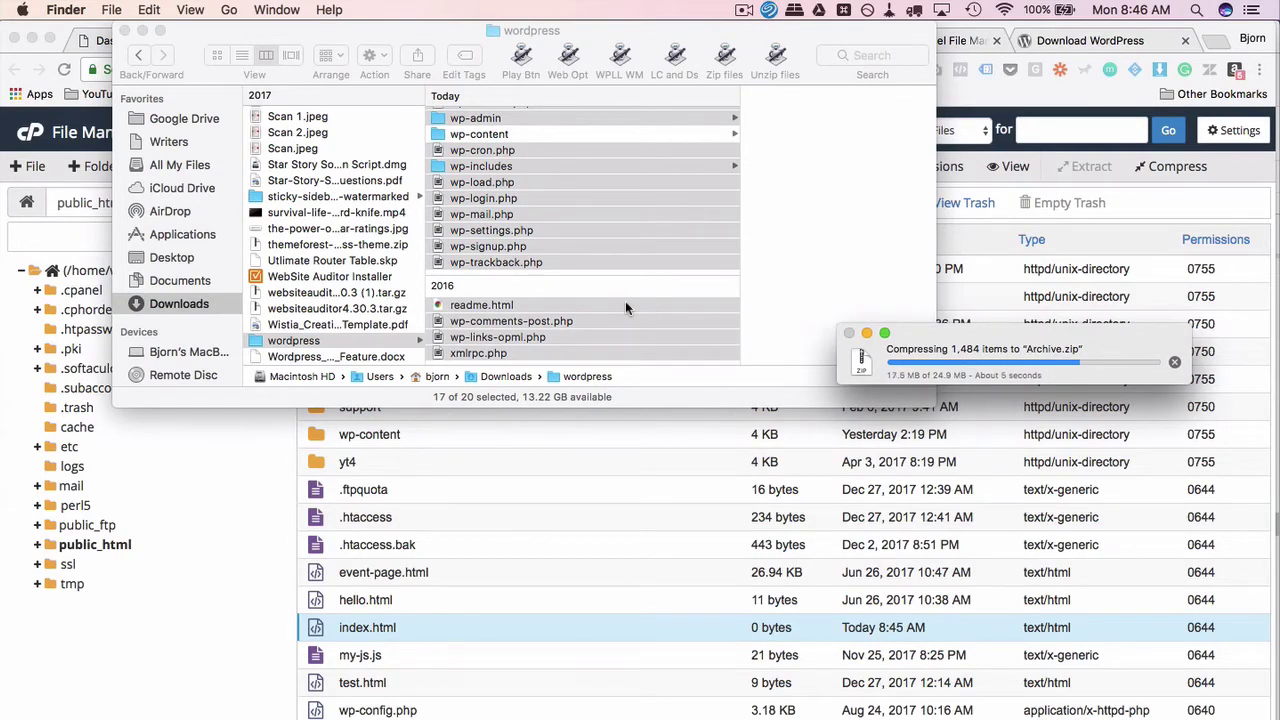
Back in the File Manager, create a folder named new-core-files inside public_html and open it.
{"action": "left_click", "coordinate": [542, 489]}
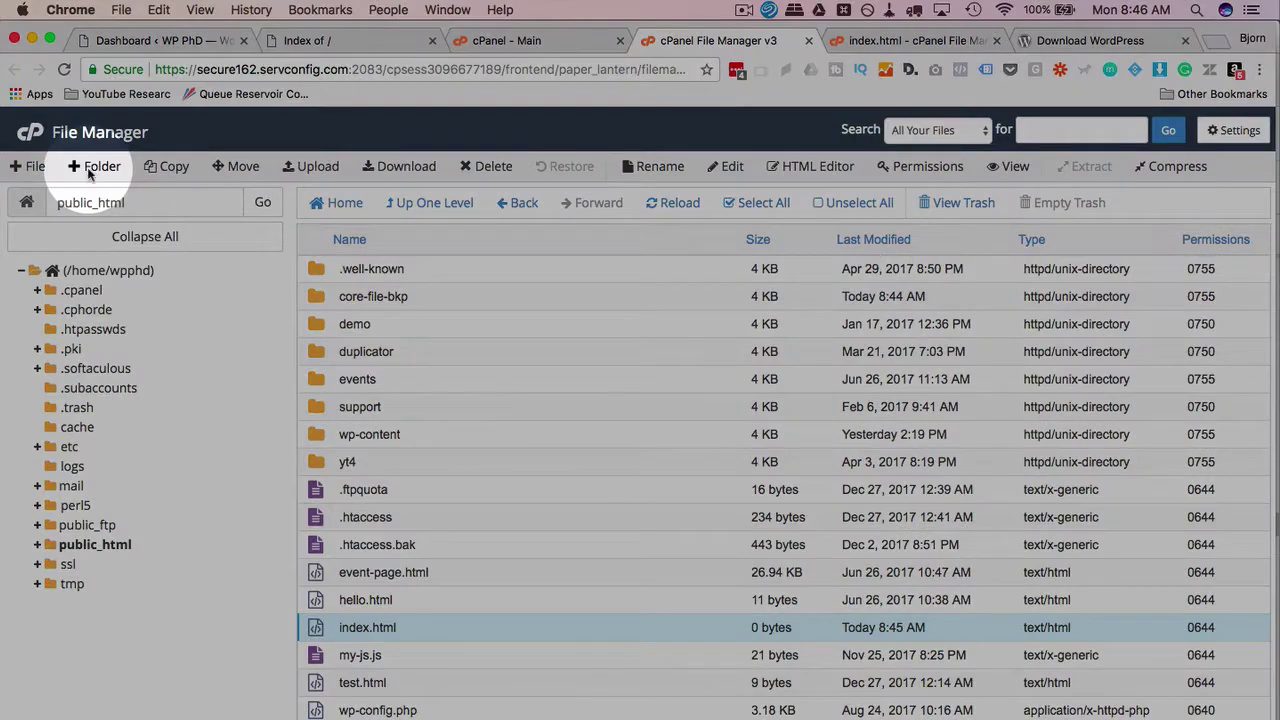
{"action": "left_click", "coordinate": [94, 170]}
{"action": "type", "text": "new-core f"}
{"action": "key", "text": "BackSpace"}
{"action": "key", "text": "BackSpace"}
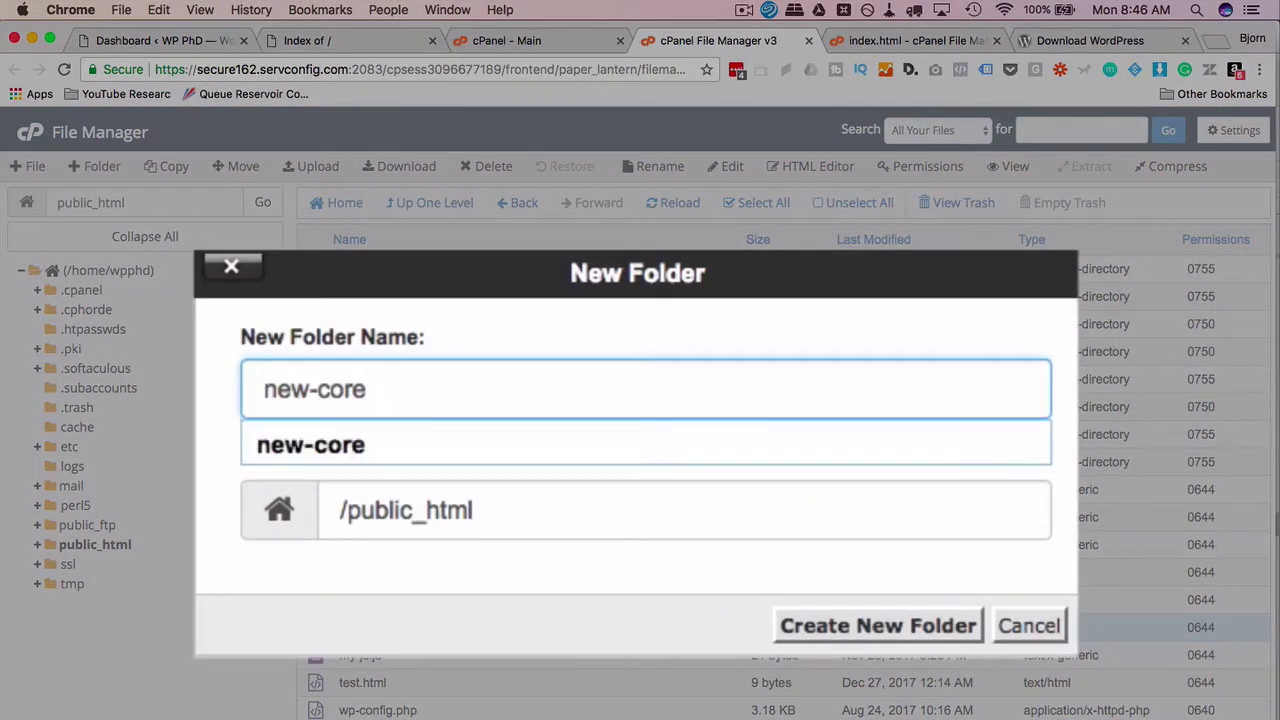
{"action": "type", "text": "-files"}
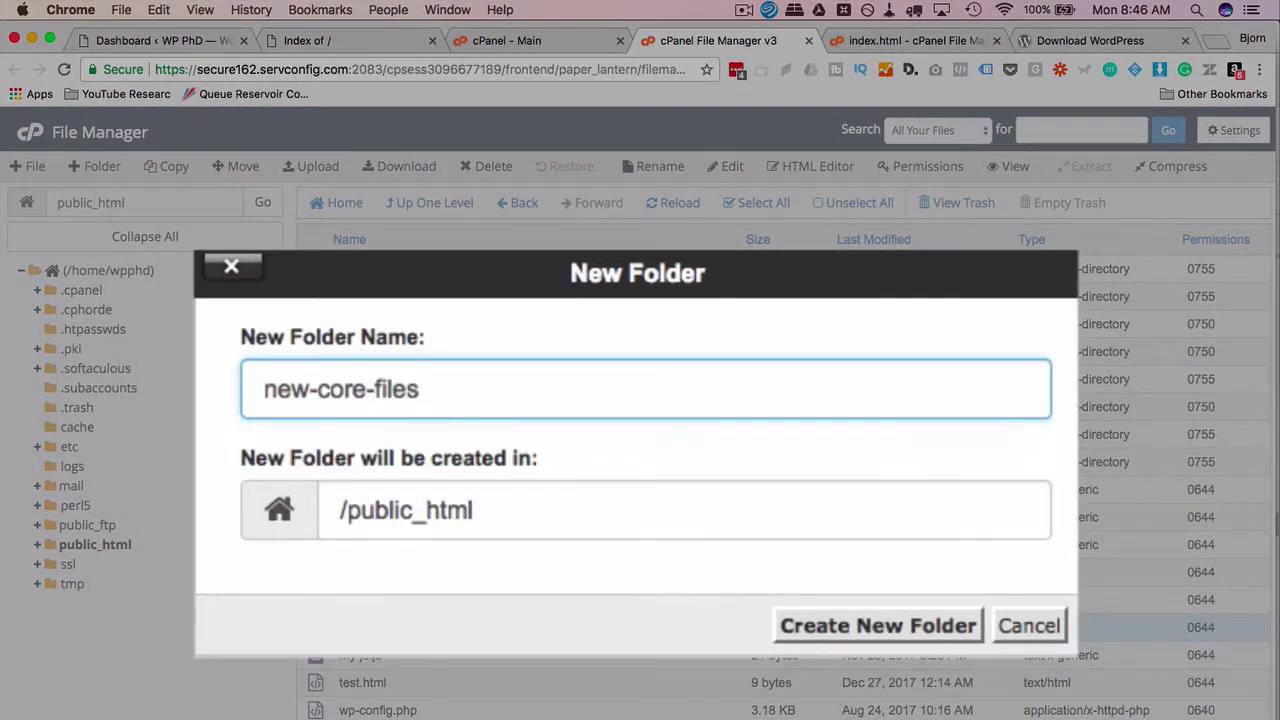
{"action": "left_click", "coordinate": [860, 636]}
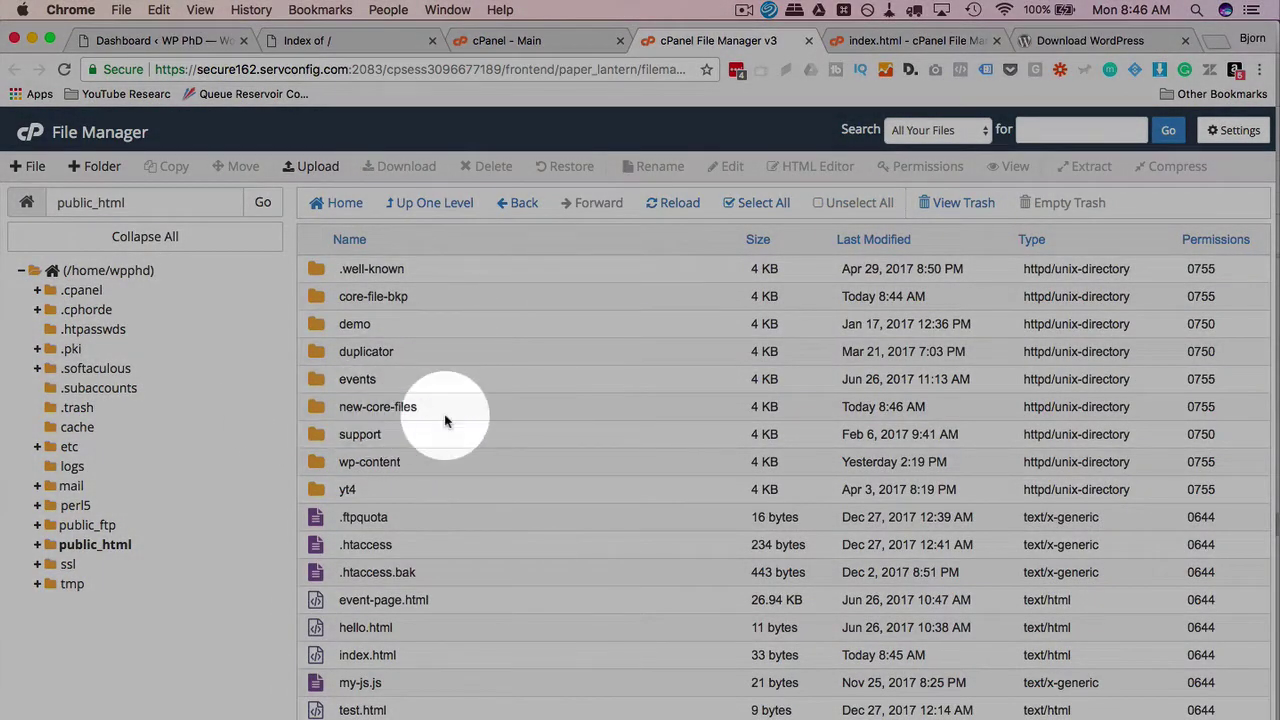
{"action": "double_click", "coordinate": [446, 420]}
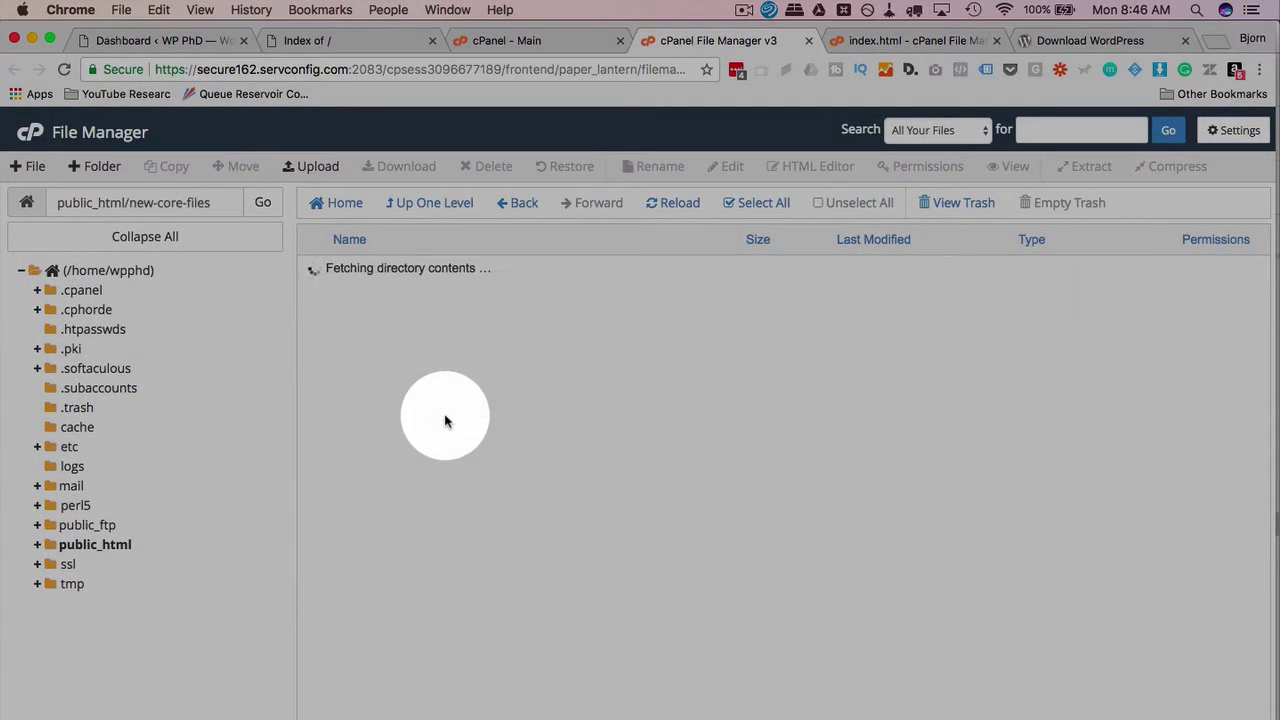
Upload Archive.zip from the wordpress folder in Finder to the new-core-files folder, and return to the File Manager.
{"action": "left_click", "coordinate": [317, 168]}
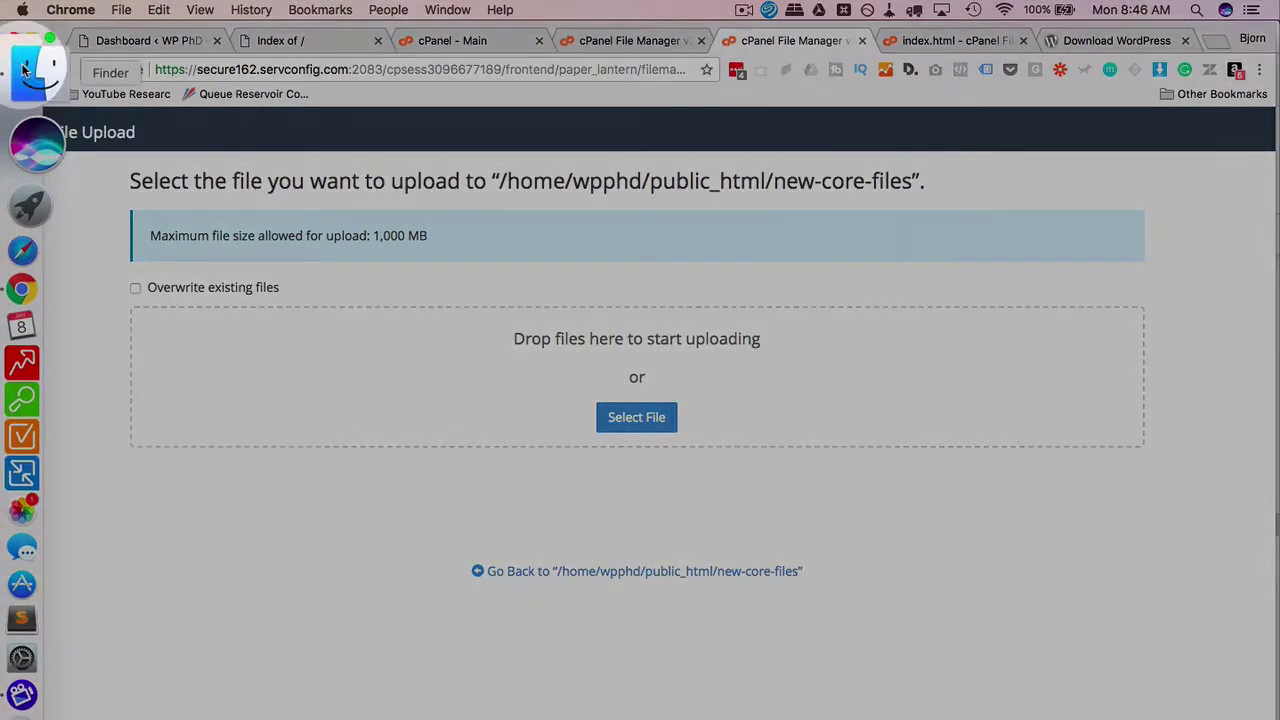
{"action": "left_click", "coordinate": [23, 90]}
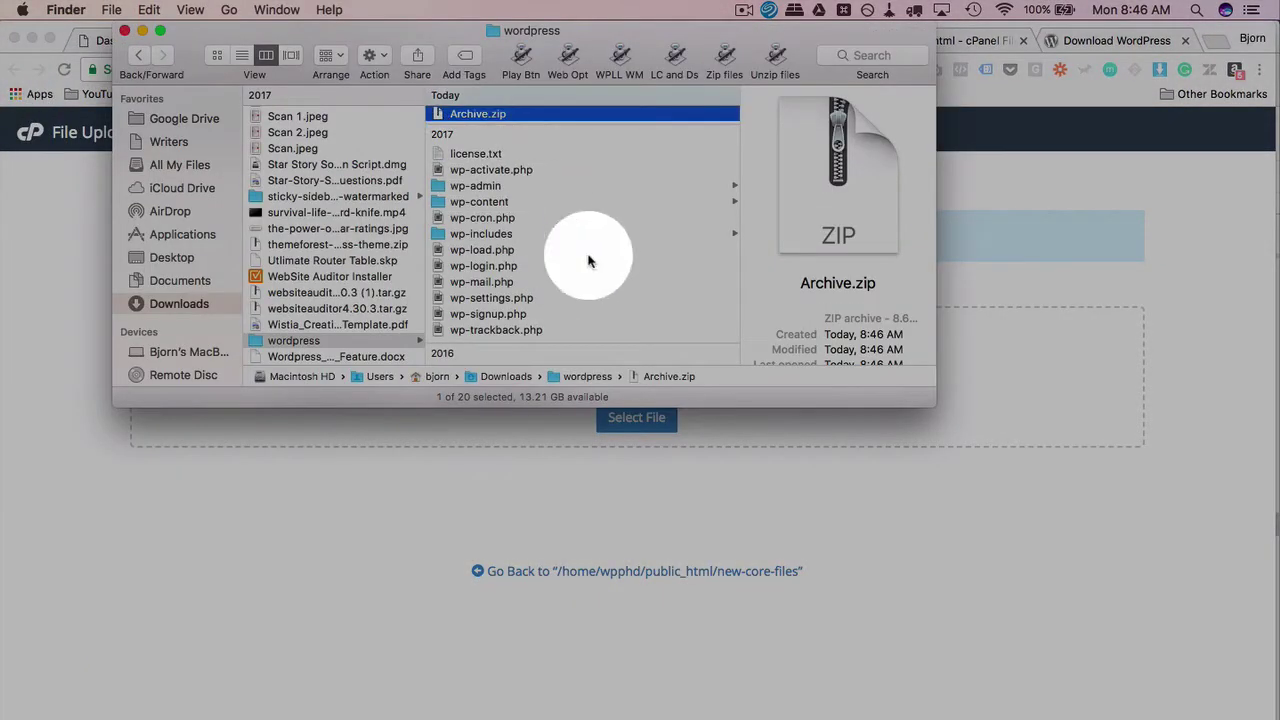
{"action": "left_click_drag", "start_coordinate": [614, 289], "coordinate": [690, 472]}
{"action": "left_click", "coordinate": [687, 483]}
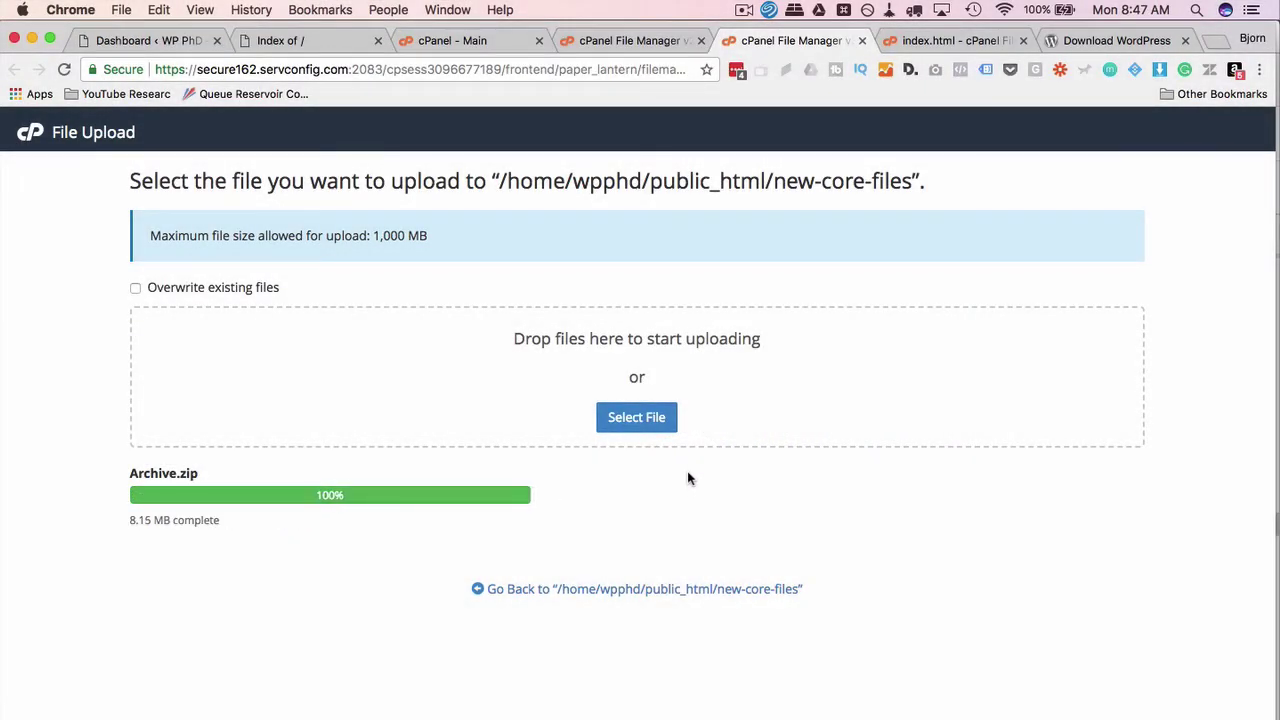
{"action": "left_click", "coordinate": [860, 42]}
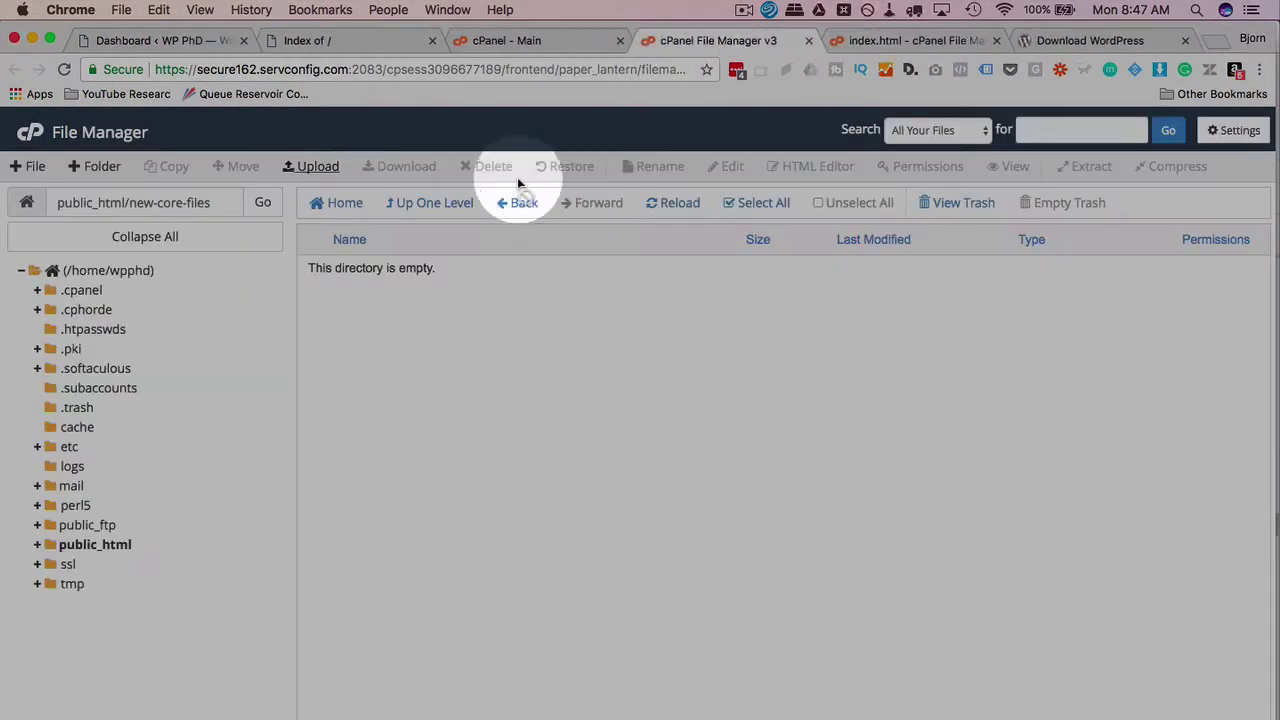
Extract Archive.zip into /public_html/new-core-files and refresh the folder listing.
{"action": "left_click", "coordinate": [679, 204]}
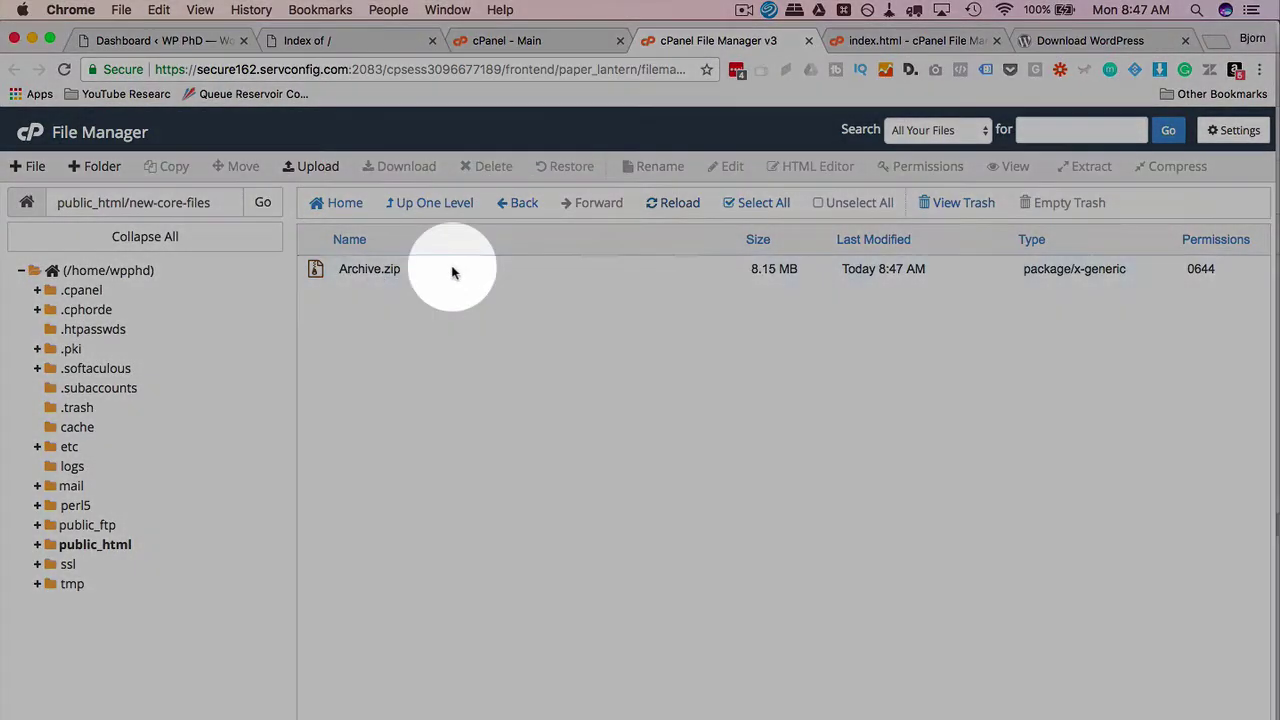
{"action": "left_click", "coordinate": [451, 270]}
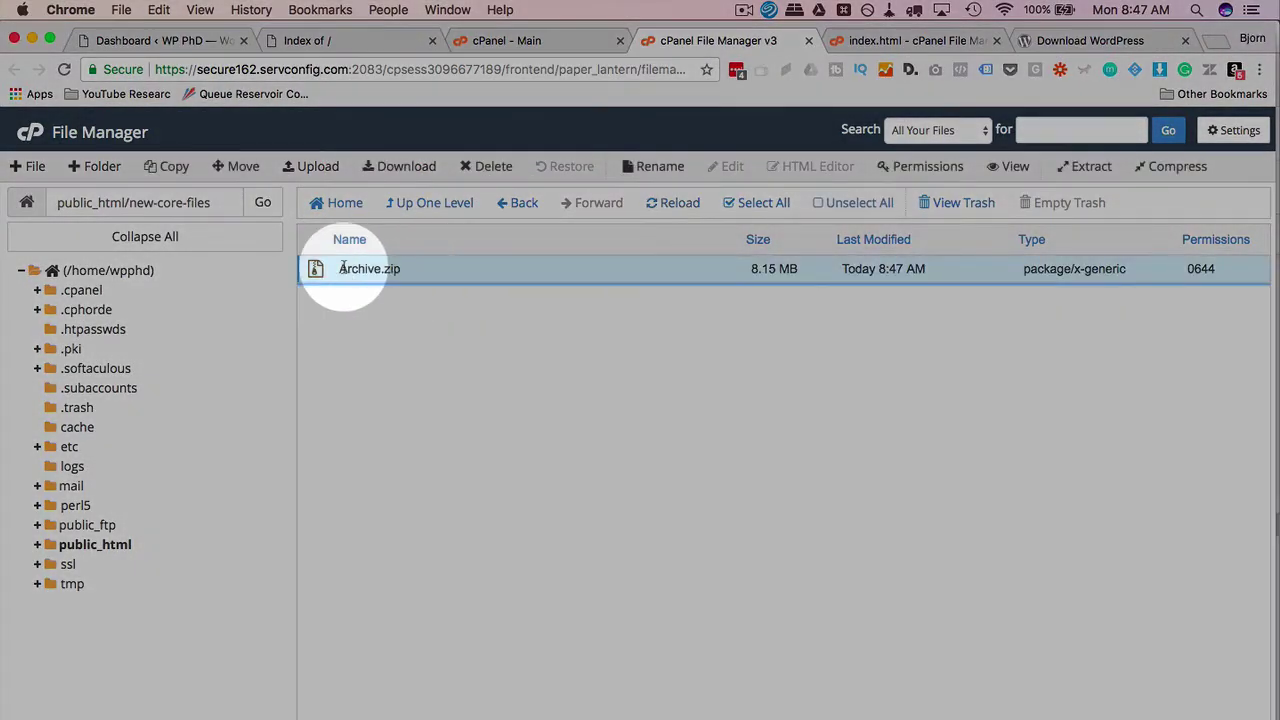
{"action": "left_click", "coordinate": [1092, 167]}
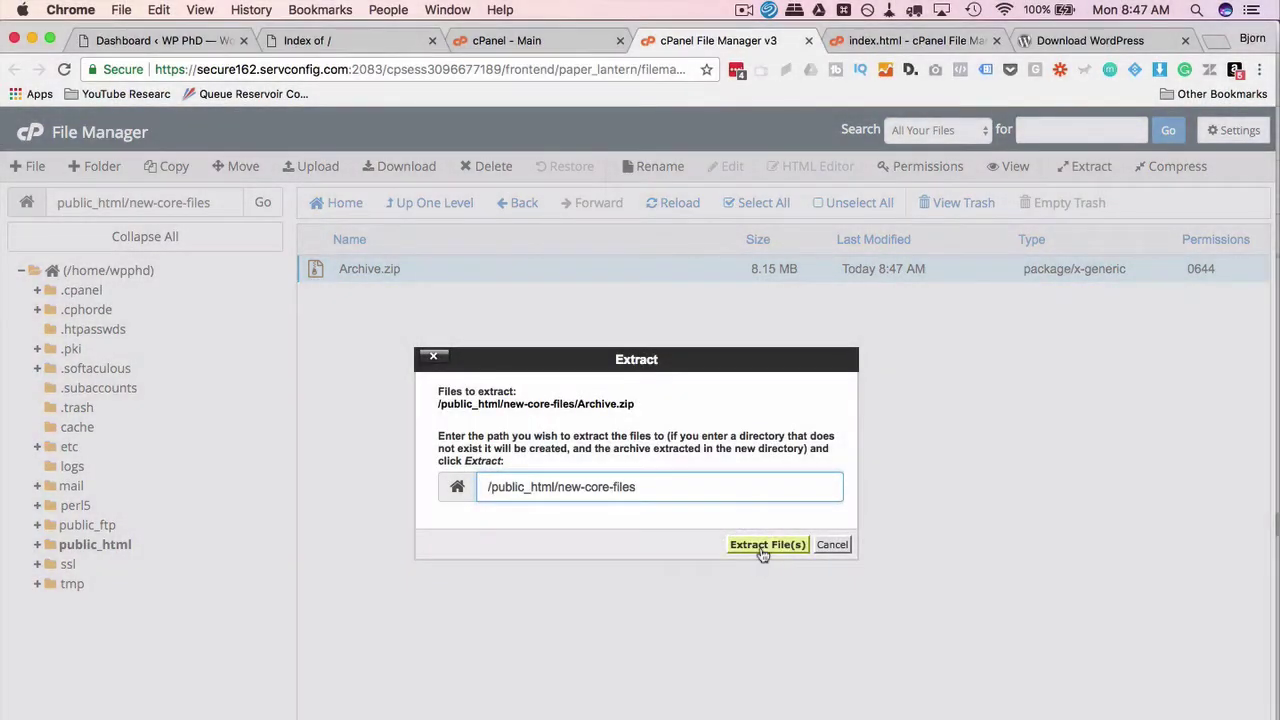
{"action": "left_click", "coordinate": [764, 542]}
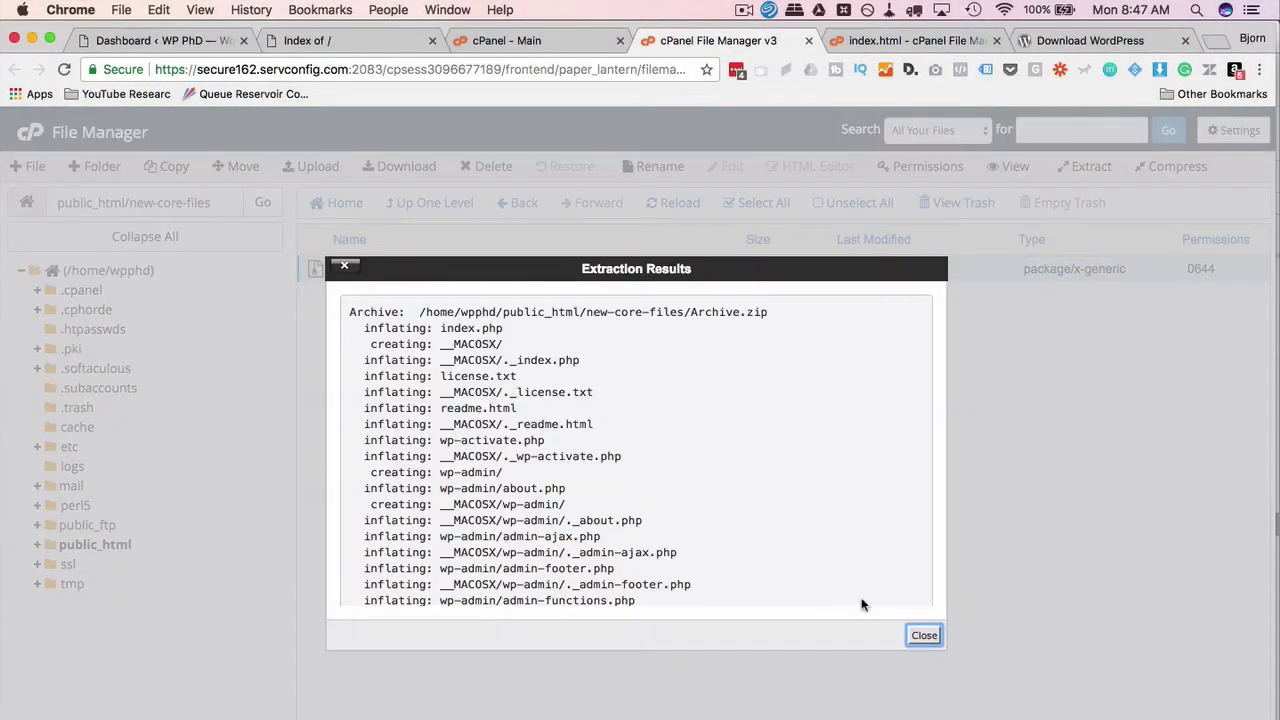
{"action": "left_click", "coordinate": [924, 635]}
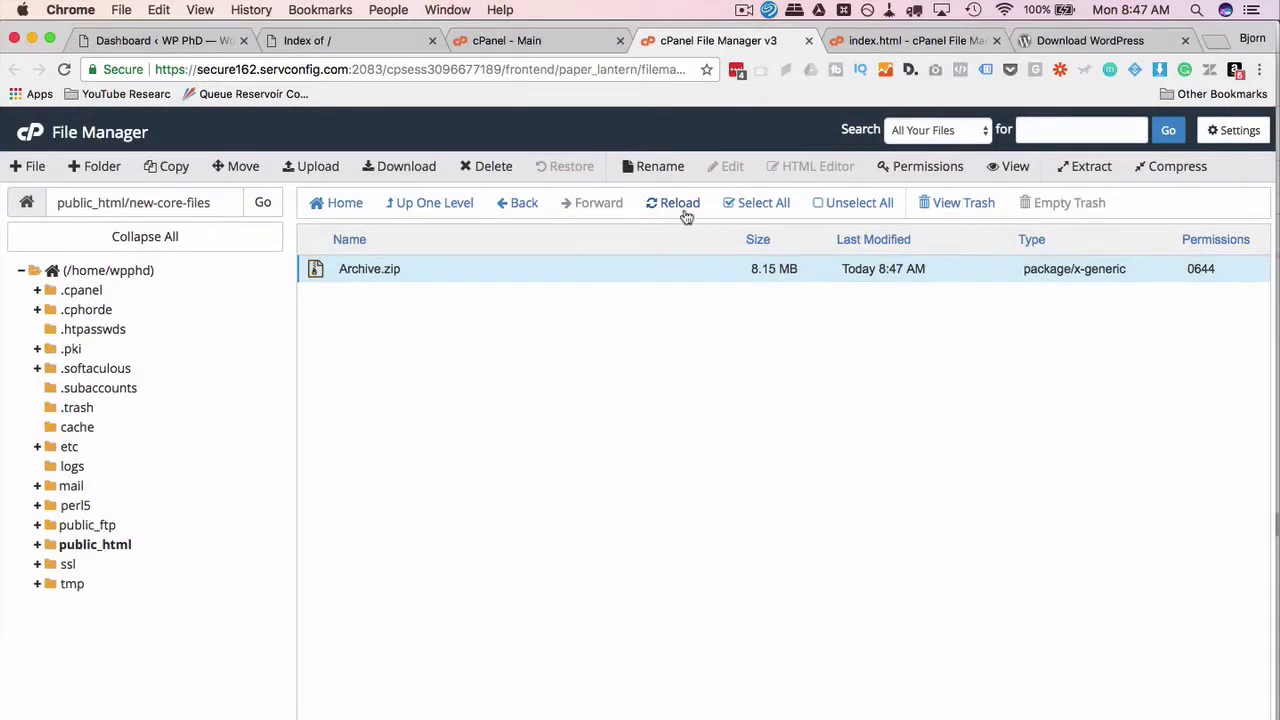
{"action": "left_click", "coordinate": [680, 204]}
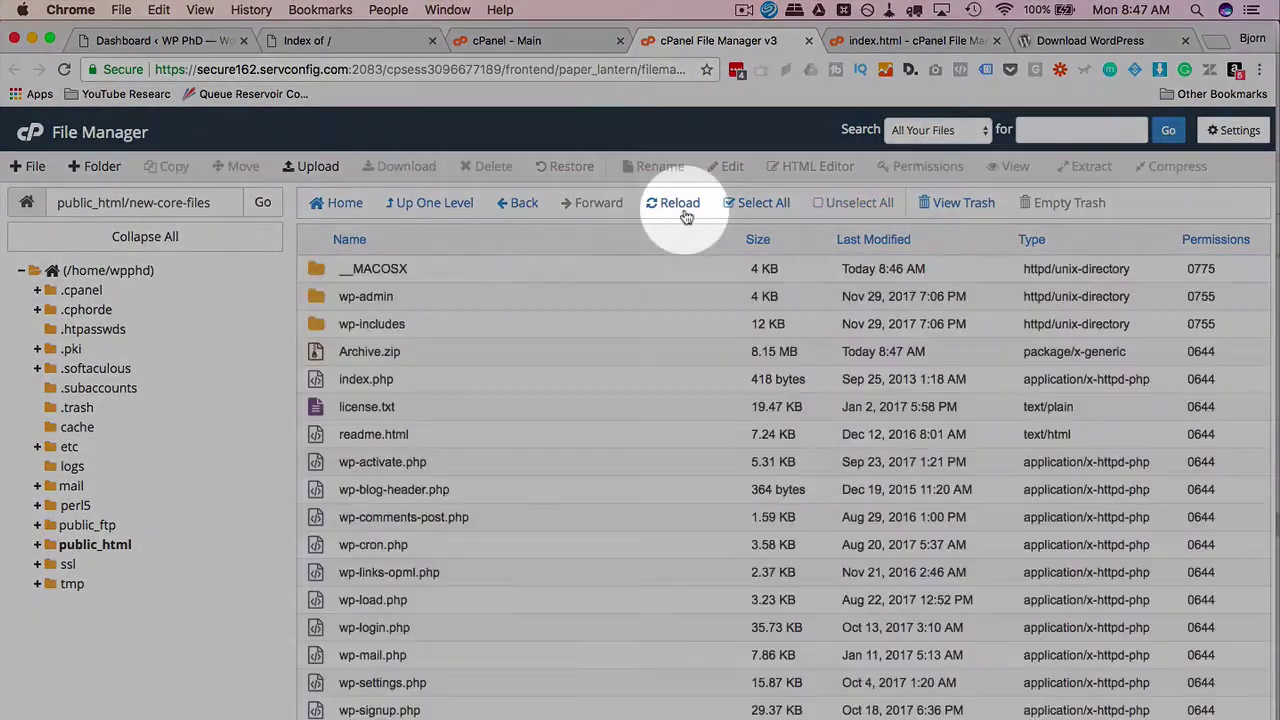
Permanently delete the __MACOSX folder and Archive.zip from new-core-files, skipping the trash.
{"action": "left_click", "coordinate": [424, 270]}
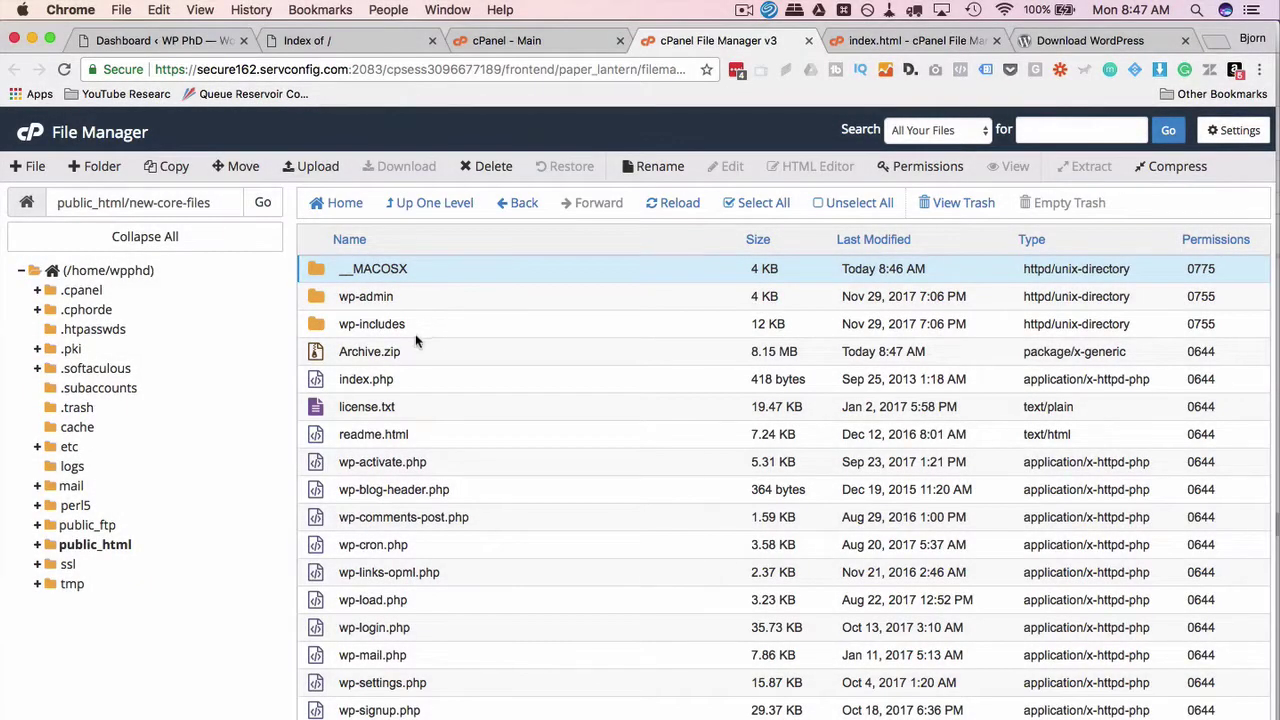
{"action": "left_click", "coordinate": [378, 351], "text": "super"}
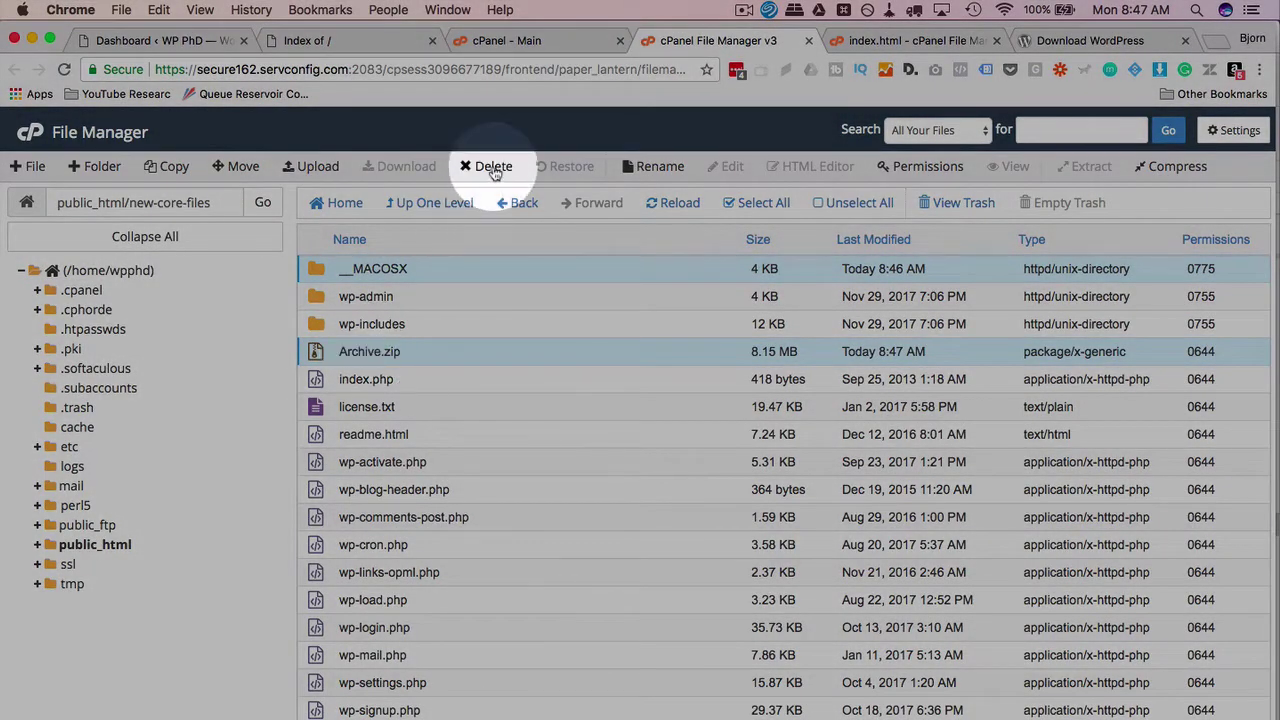
{"action": "left_click", "coordinate": [493, 168]}
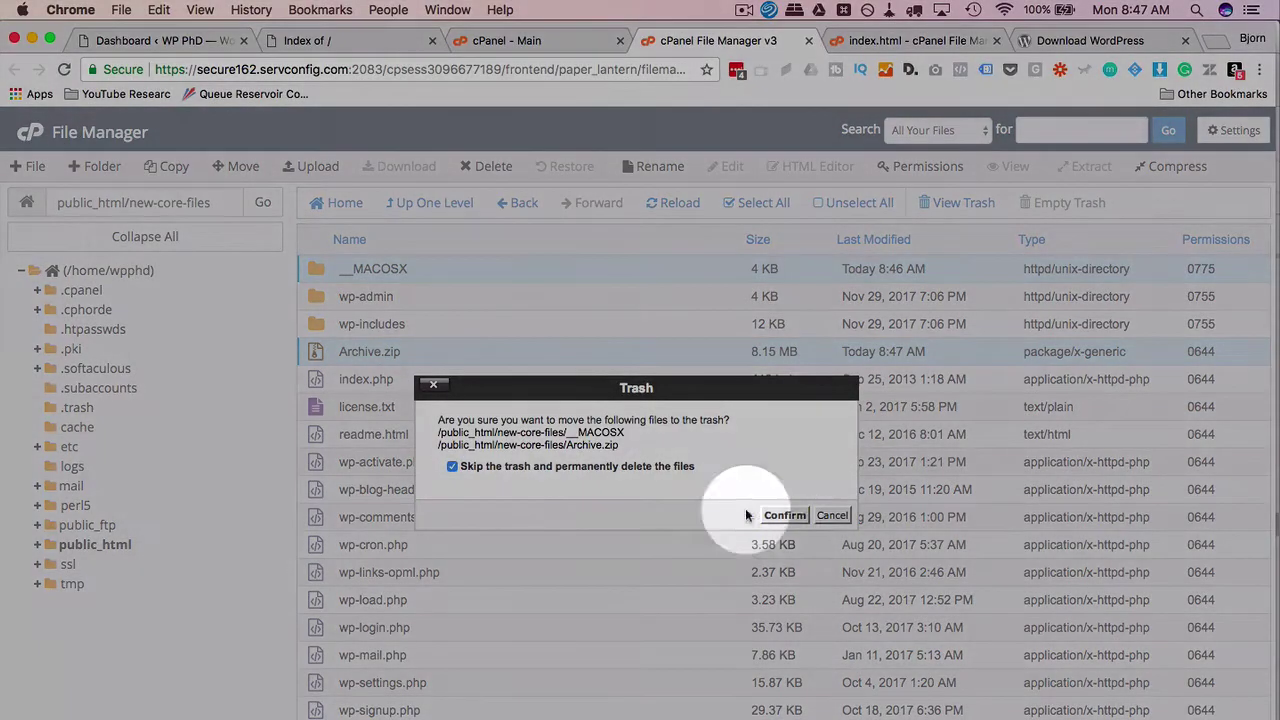
{"action": "left_click", "coordinate": [776, 515]}
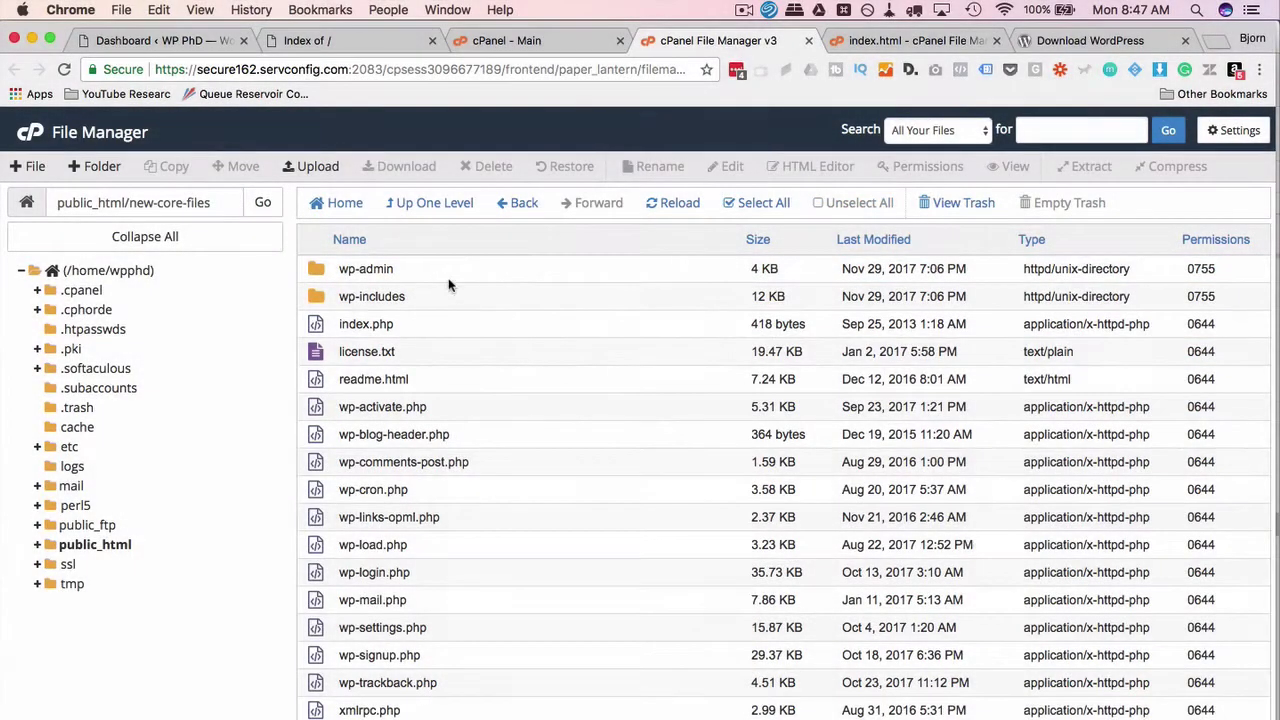
Move all extracted files and folders, from wp-admin through xmlrpc.php, from new-core-files to /public_html/.
{"action": "left_click", "coordinate": [446, 277]}
{"action": "left_click", "coordinate": [453, 710], "text": "shift"}
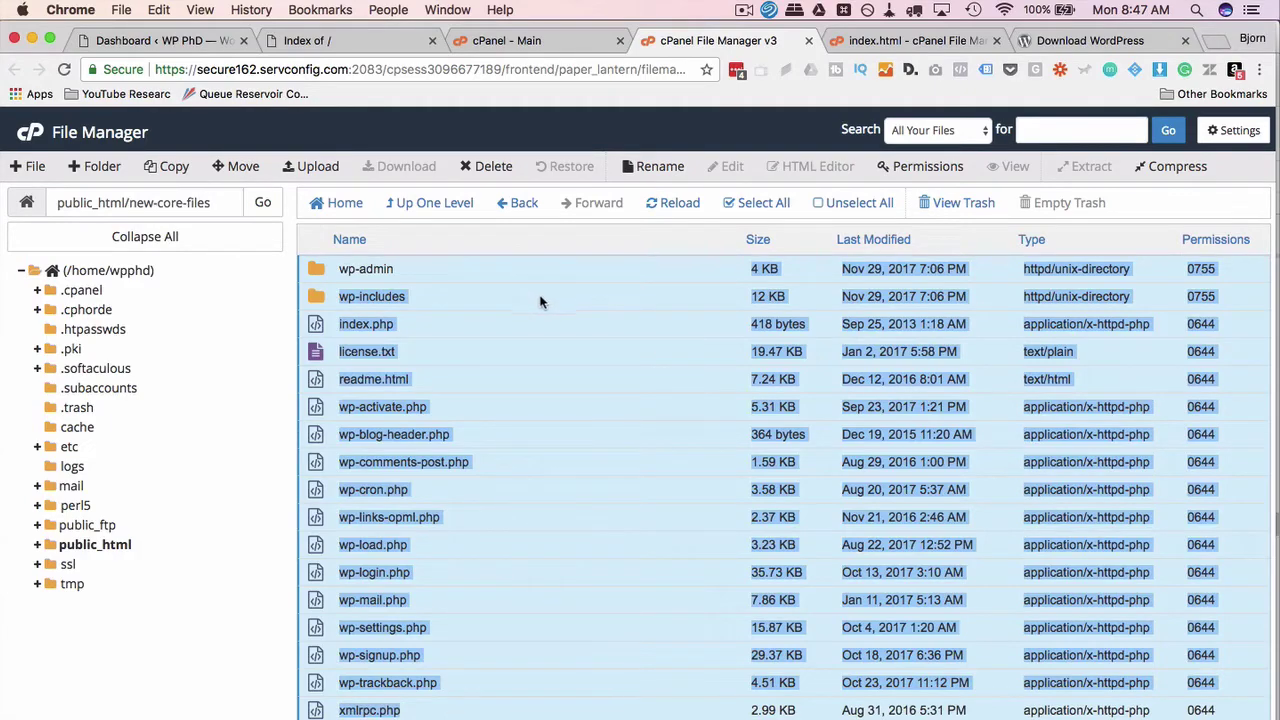
{"action": "left_click", "coordinate": [235, 166]}
{"action": "left_click", "coordinate": [665, 533]}
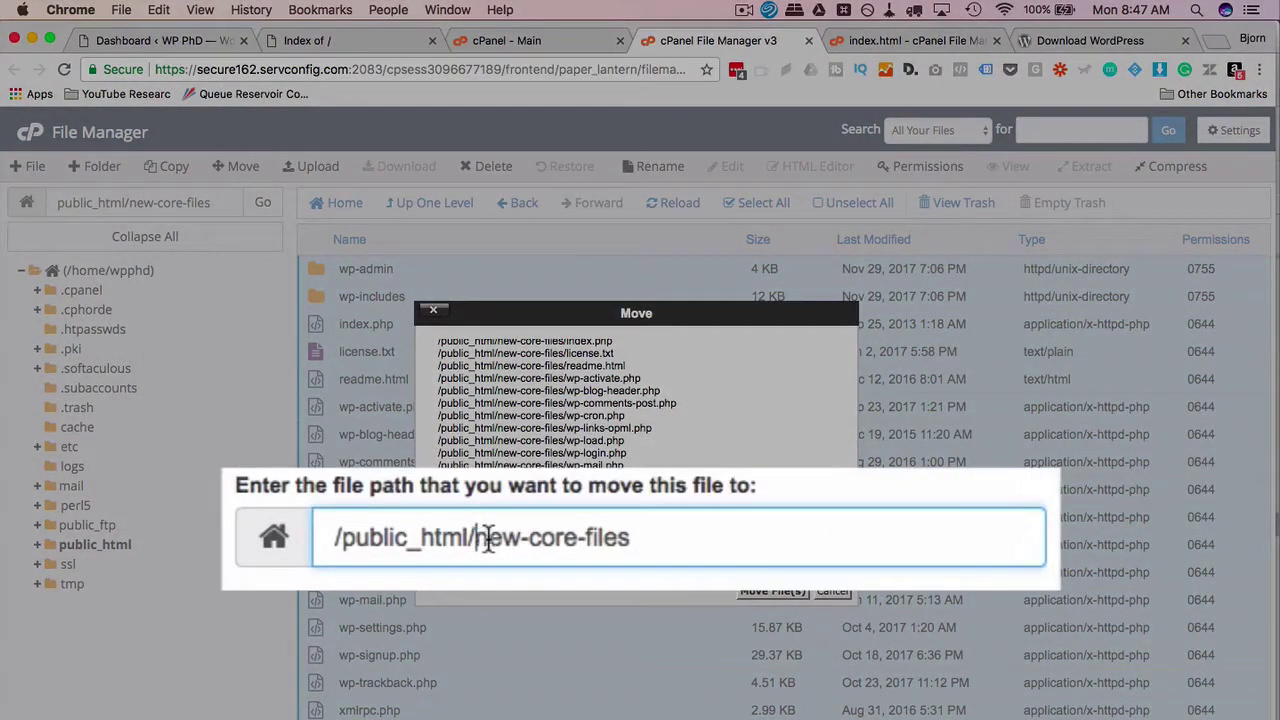
{"action": "left_click_drag", "start_coordinate": [560, 533], "coordinate": [720, 538]}
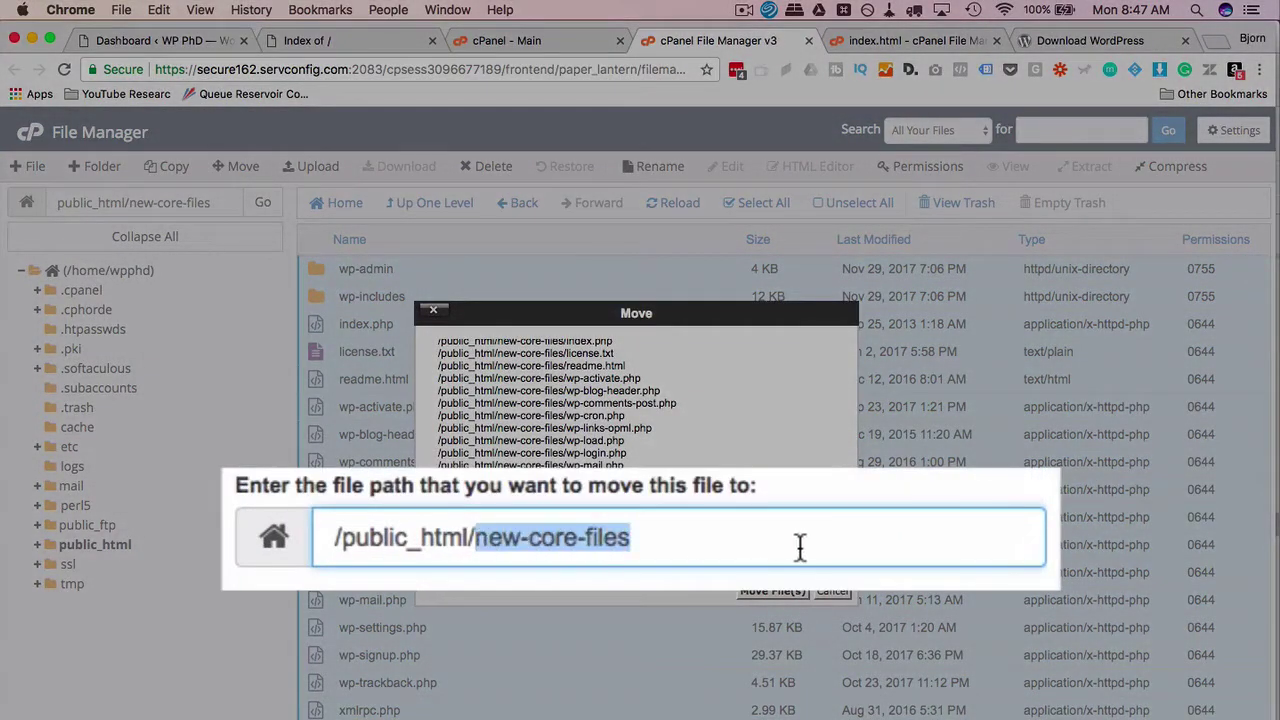
{"action": "key", "text": "BackSpace"}
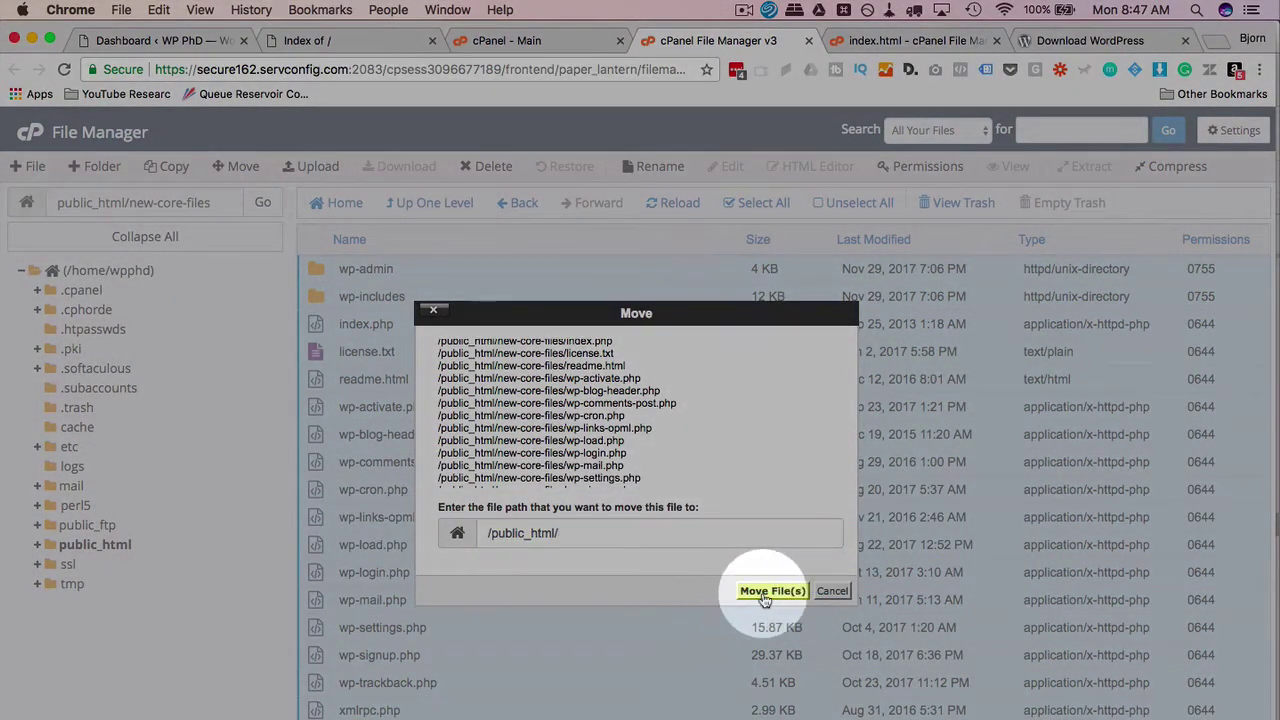
{"action": "left_click", "coordinate": [766, 592]}
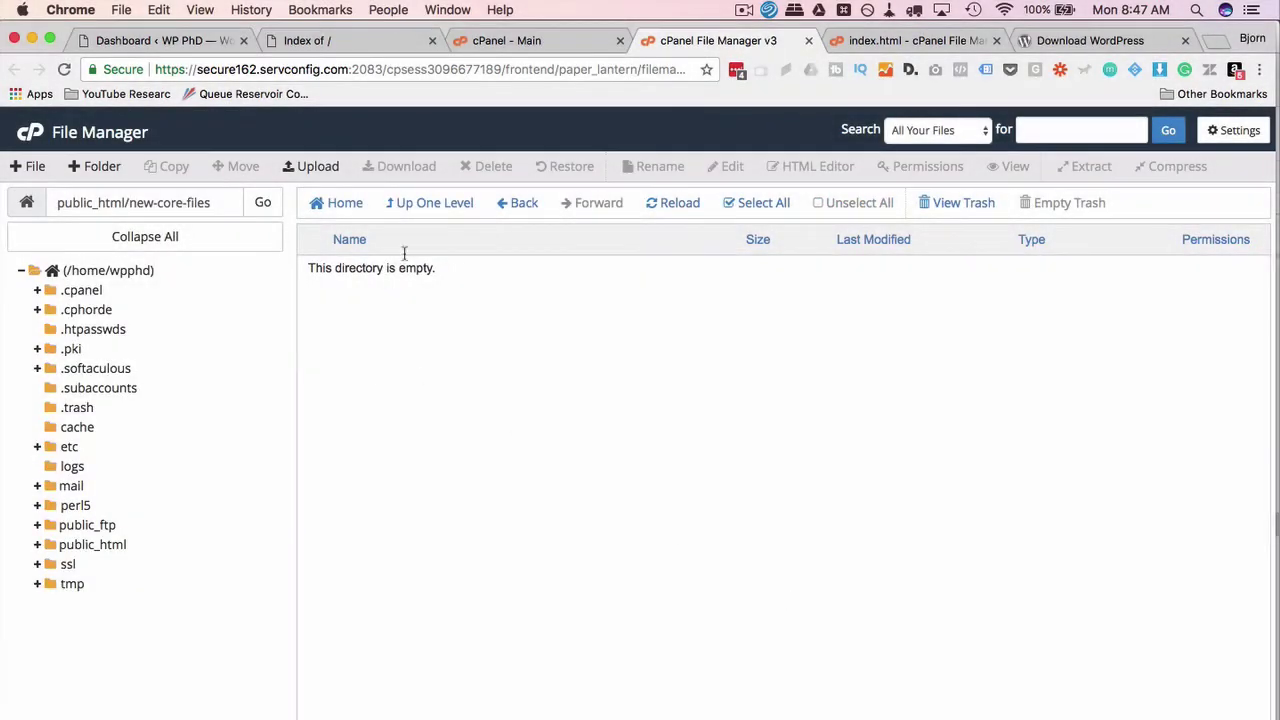
Look over the moved core files in public_html, and reload the site's homepage to check it.
{"action": "left_click", "coordinate": [434, 206]}
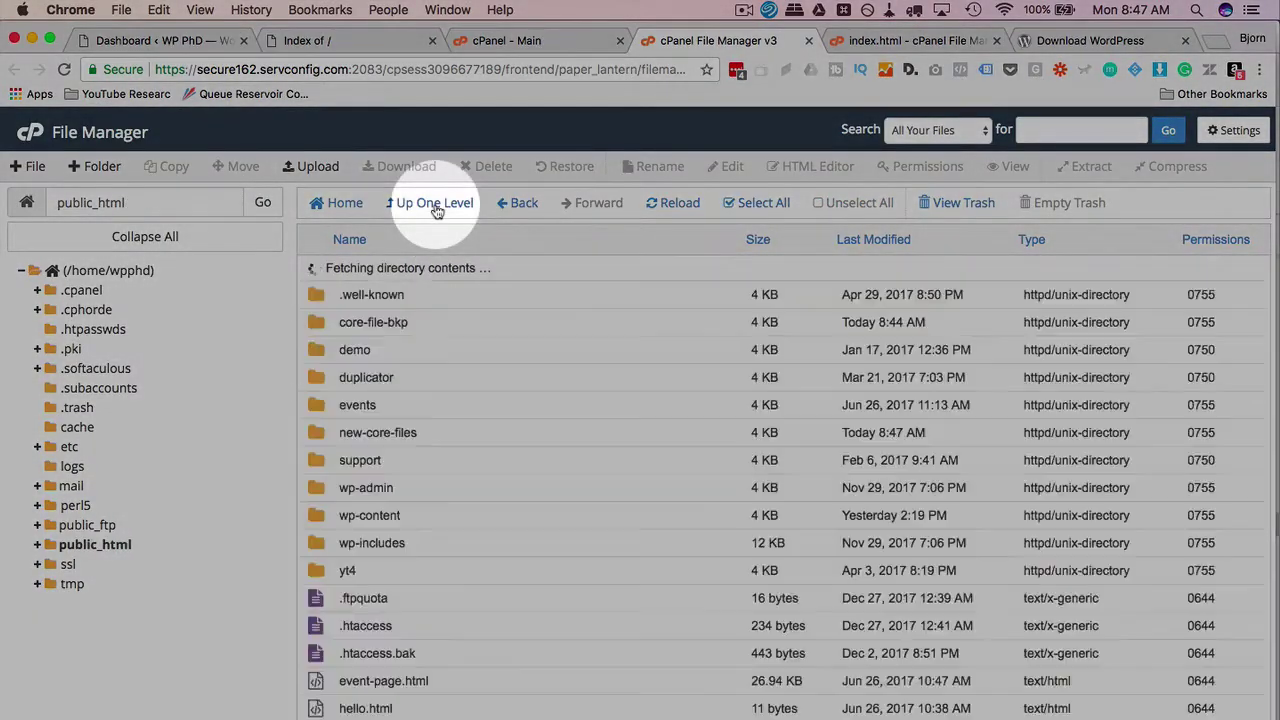
{"action": "scroll", "coordinate": [418, 543], "scroll_direction": "down", "scroll_amount": 10}
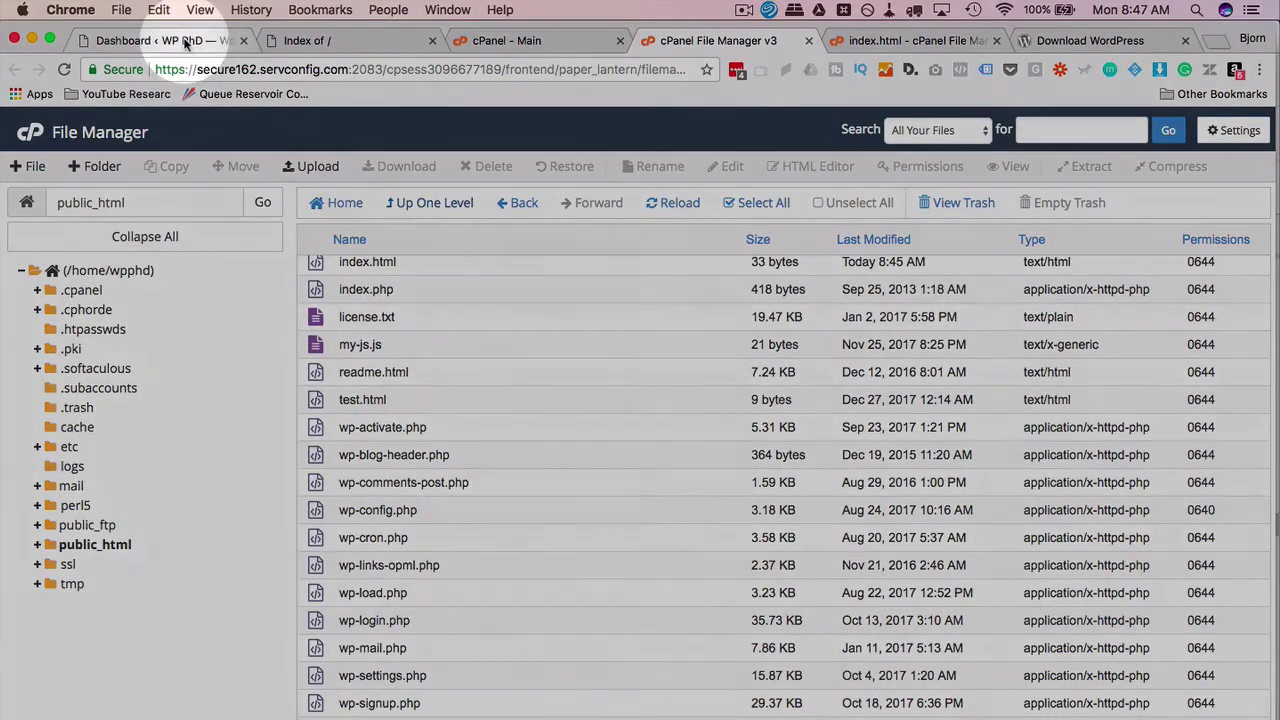
{"action": "left_click", "coordinate": [299, 39]}
{"action": "left_click", "coordinate": [62, 70]}
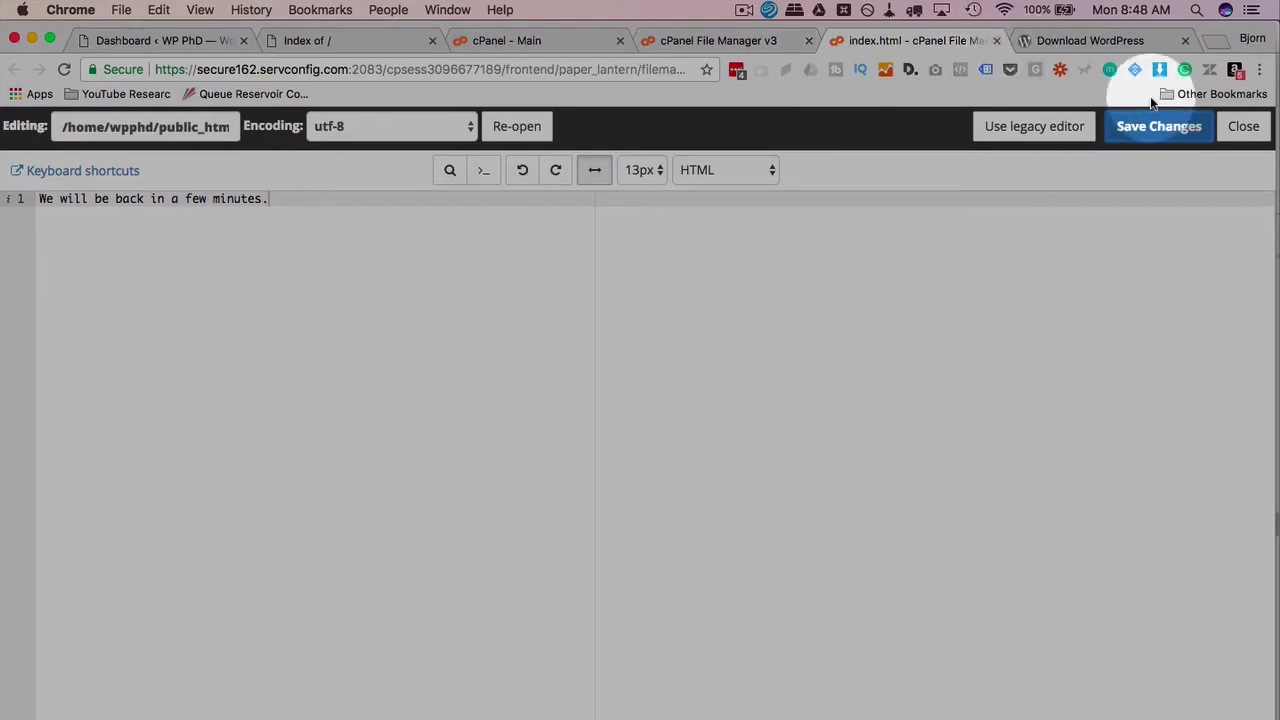
Close the index.html editor and return to the public_html listing in the File Manager.
{"action": "left_click", "coordinate": [1243, 126]}
{"action": "left_click", "coordinate": [774, 40]}
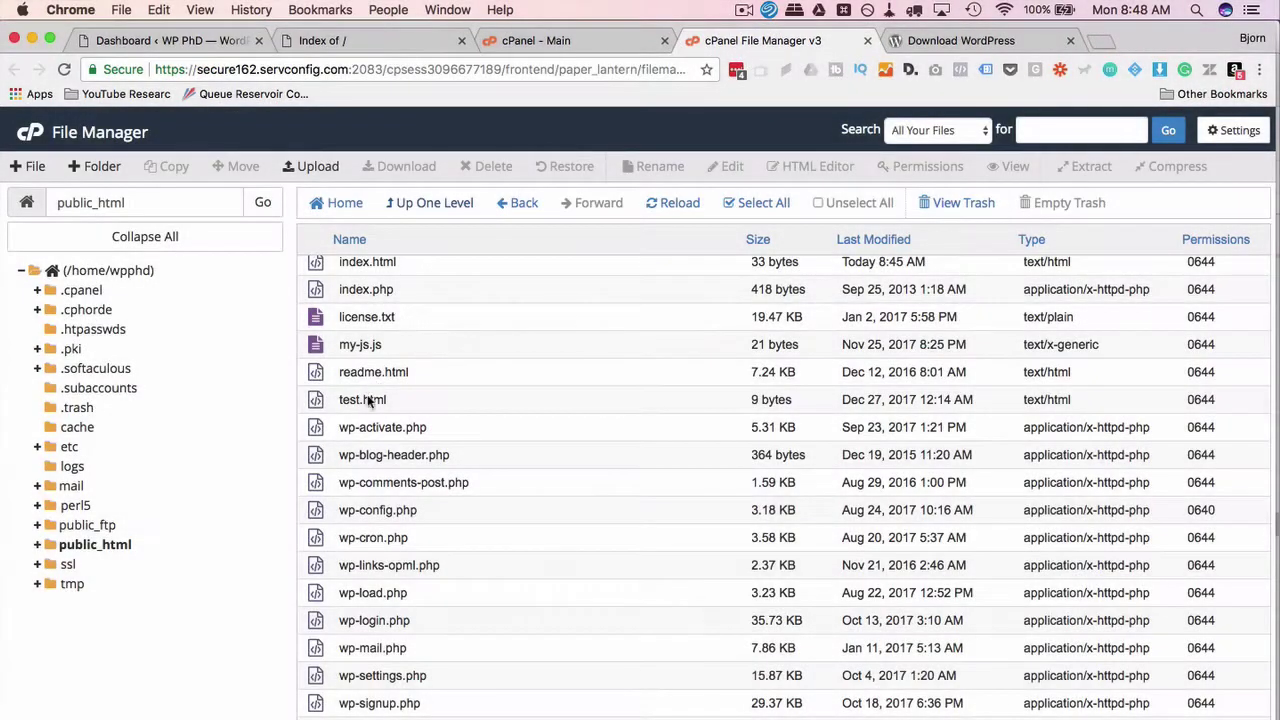
{"action": "scroll", "coordinate": [360, 398], "scroll_direction": "up", "scroll_amount": 3}
{"action": "left_click", "coordinate": [415, 392]}
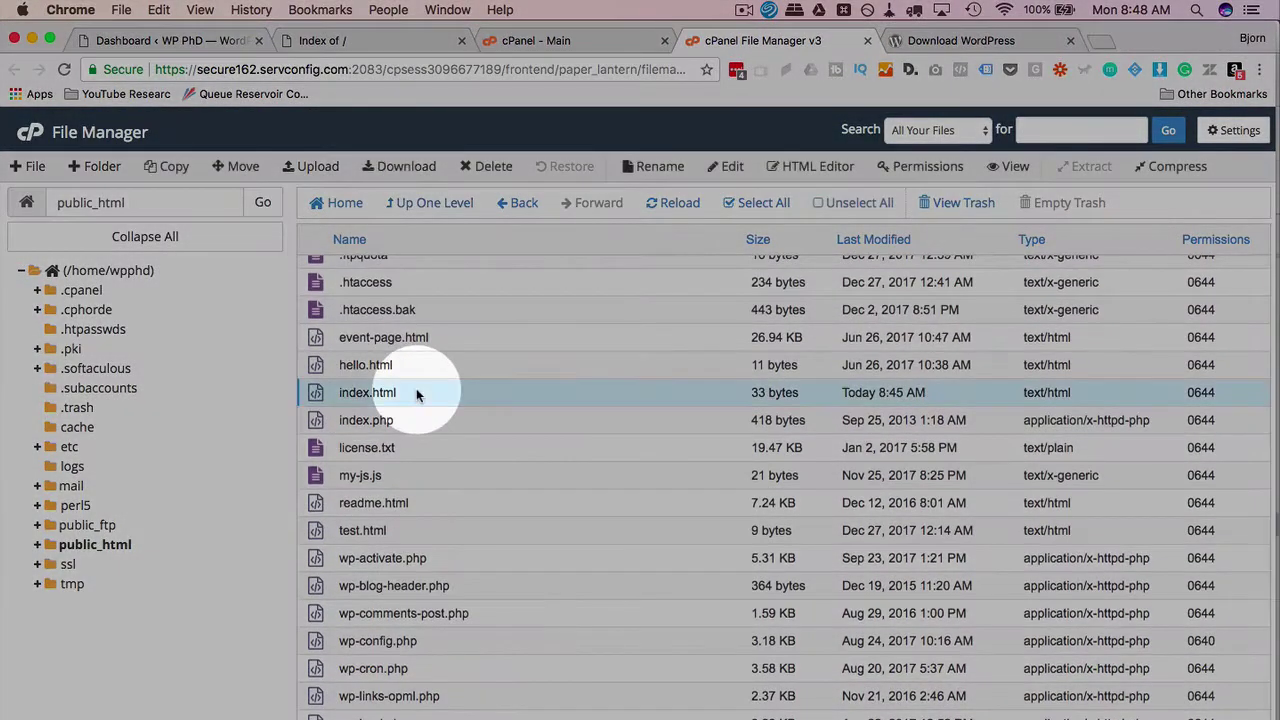
{"action": "left_click", "coordinate": [412, 393]}
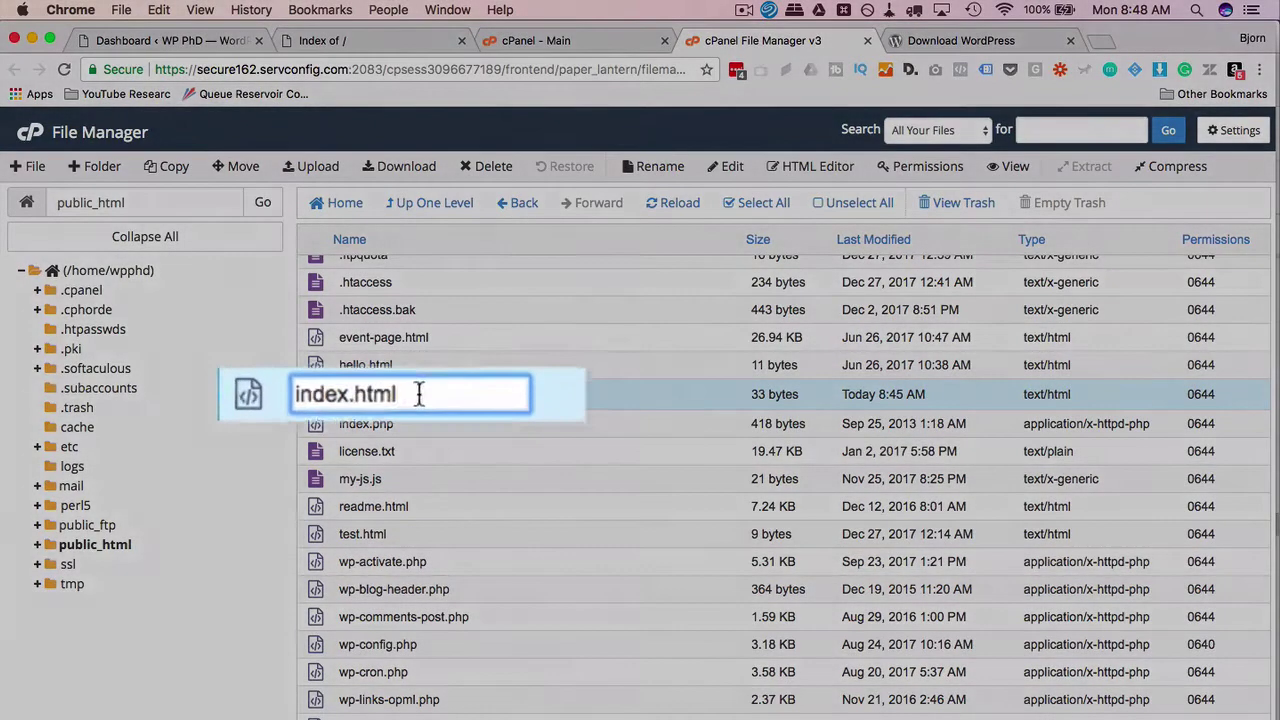
{"action": "type", "text": "bkp"}
{"action": "key", "text": "Escape"}
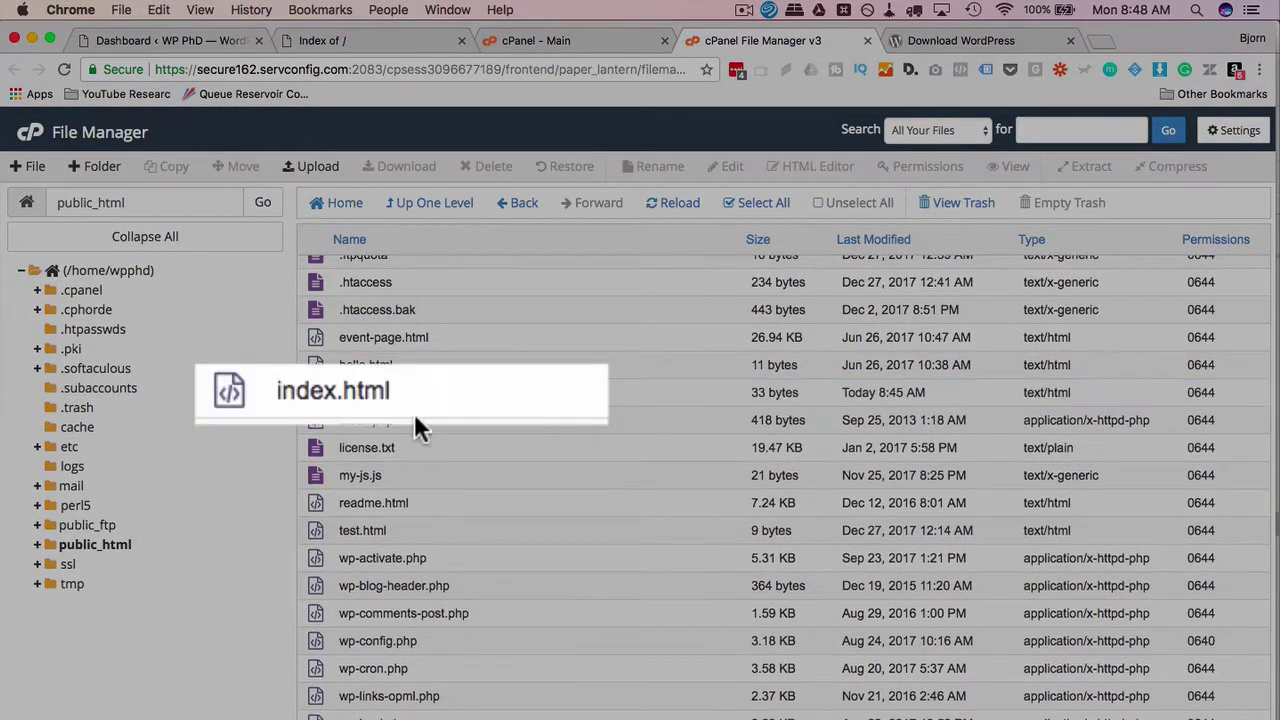
Rename index.html in public_html to index.htmlbkp.
{"action": "left_click", "coordinate": [390, 394]}
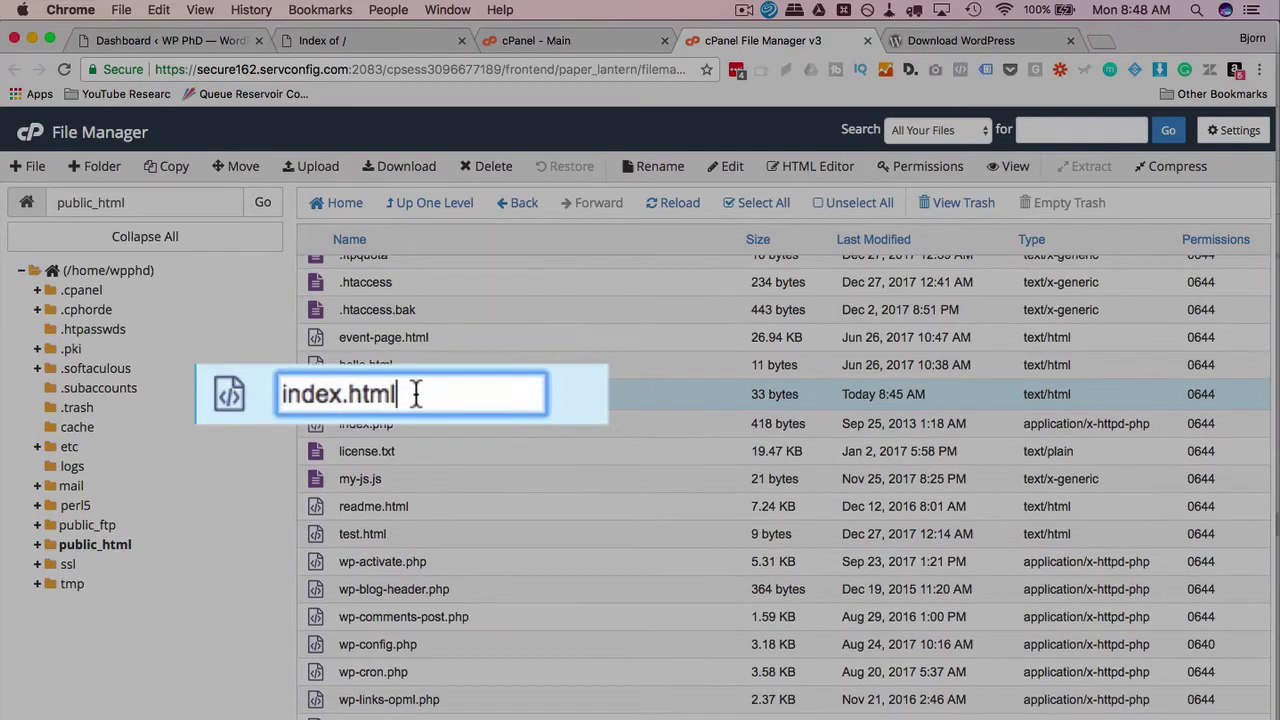
{"action": "type", "text": "bkp"}
{"action": "key", "text": "Return"}
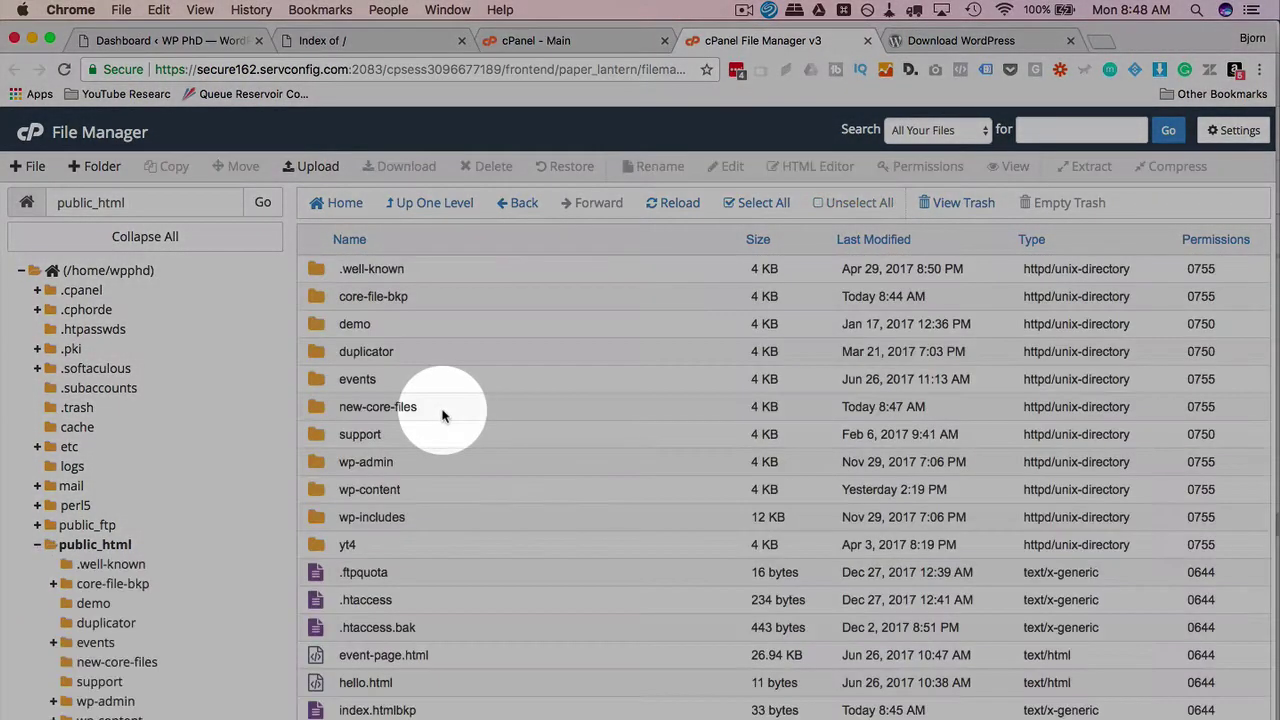
Check index.htmlbkp in the file list and the site's homepage, and return to the File Manager.
{"action": "scroll", "coordinate": [407, 470], "scroll_direction": "down", "scroll_amount": 5}
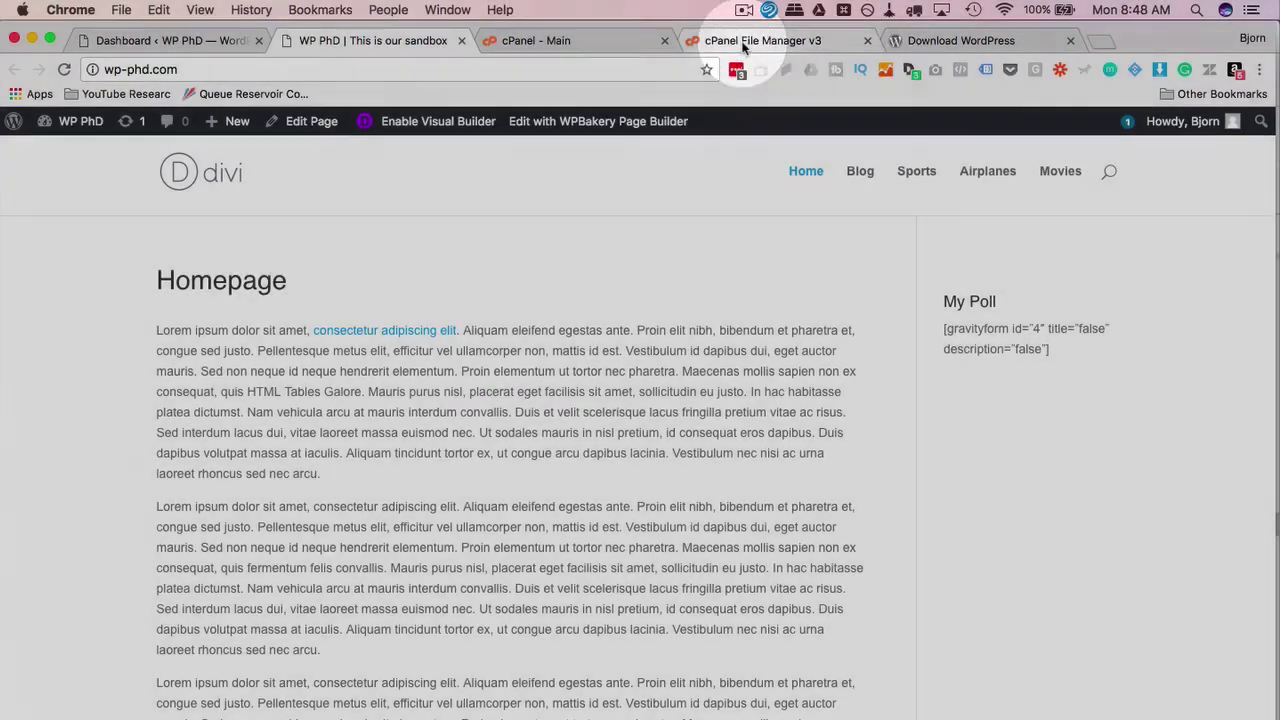
{"action": "left_click", "coordinate": [757, 40]}
{"action": "left_click", "coordinate": [313, 50]}
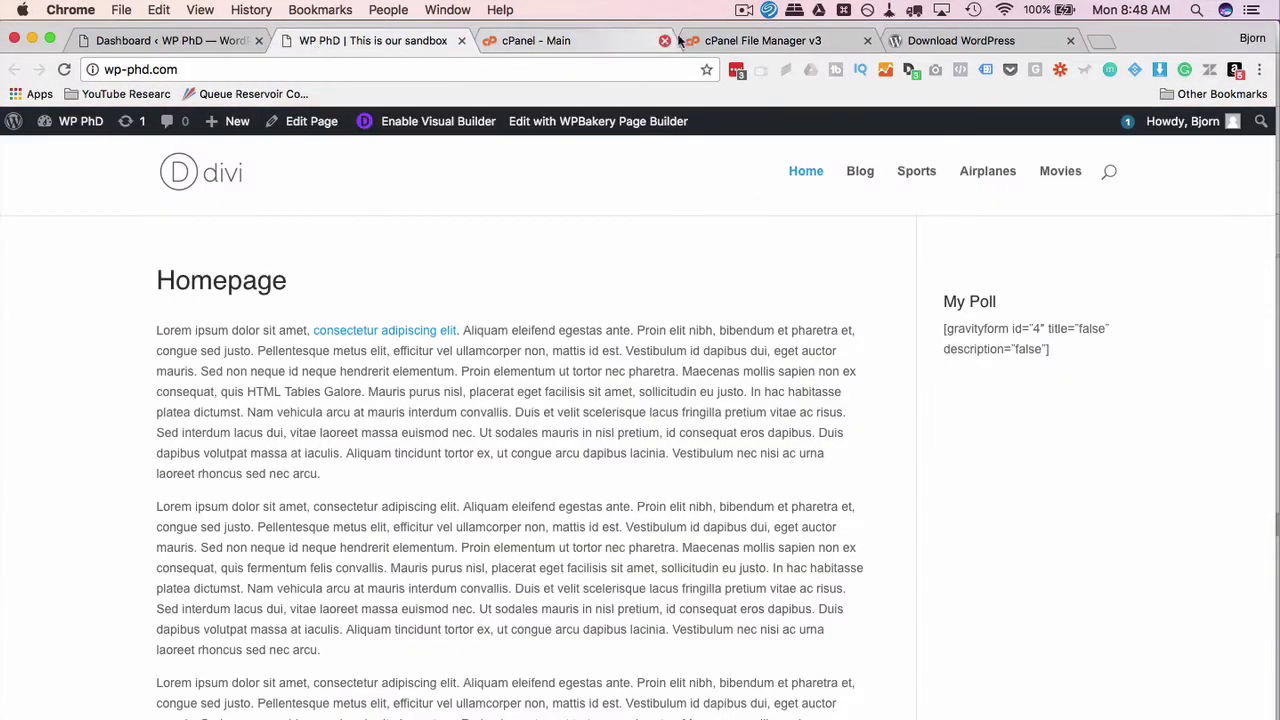
{"action": "left_click", "coordinate": [717, 40]}
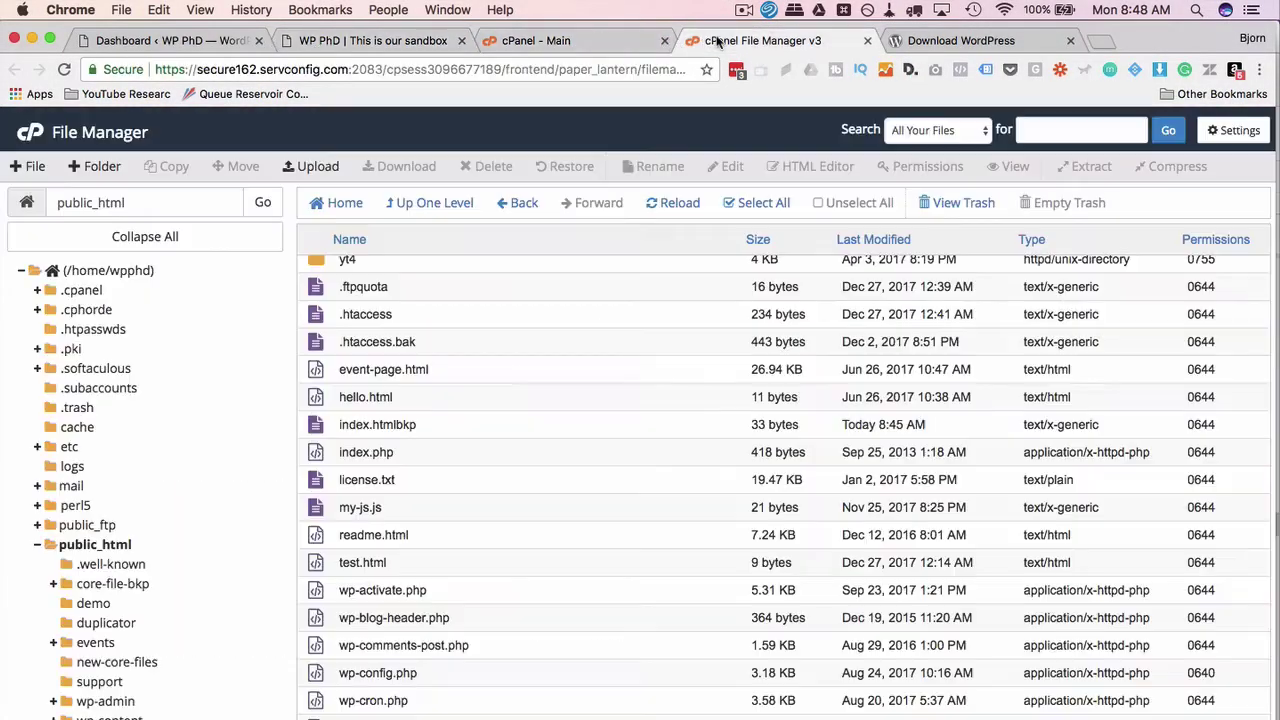
Move index.htmlbkp to the trash and look over the remaining files in public_html.
{"action": "left_click", "coordinate": [463, 425]}
{"action": "left_click", "coordinate": [488, 168]}
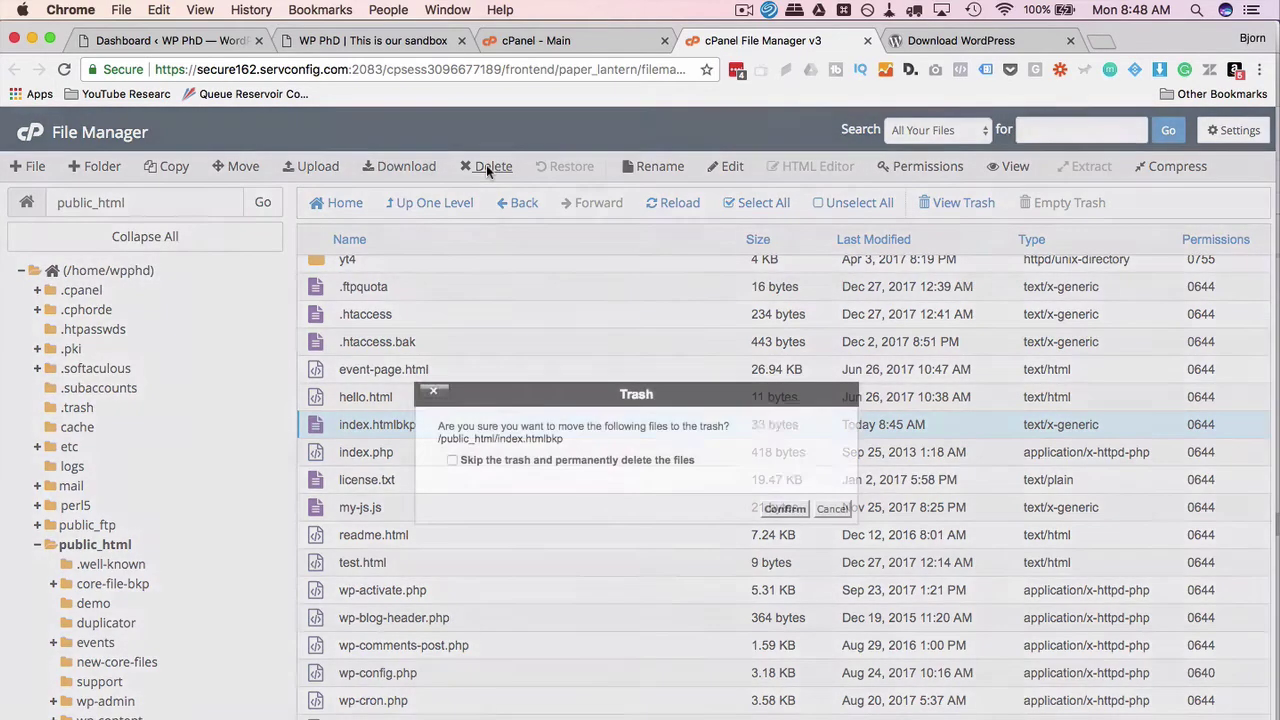
{"action": "left_click", "coordinate": [781, 510]}
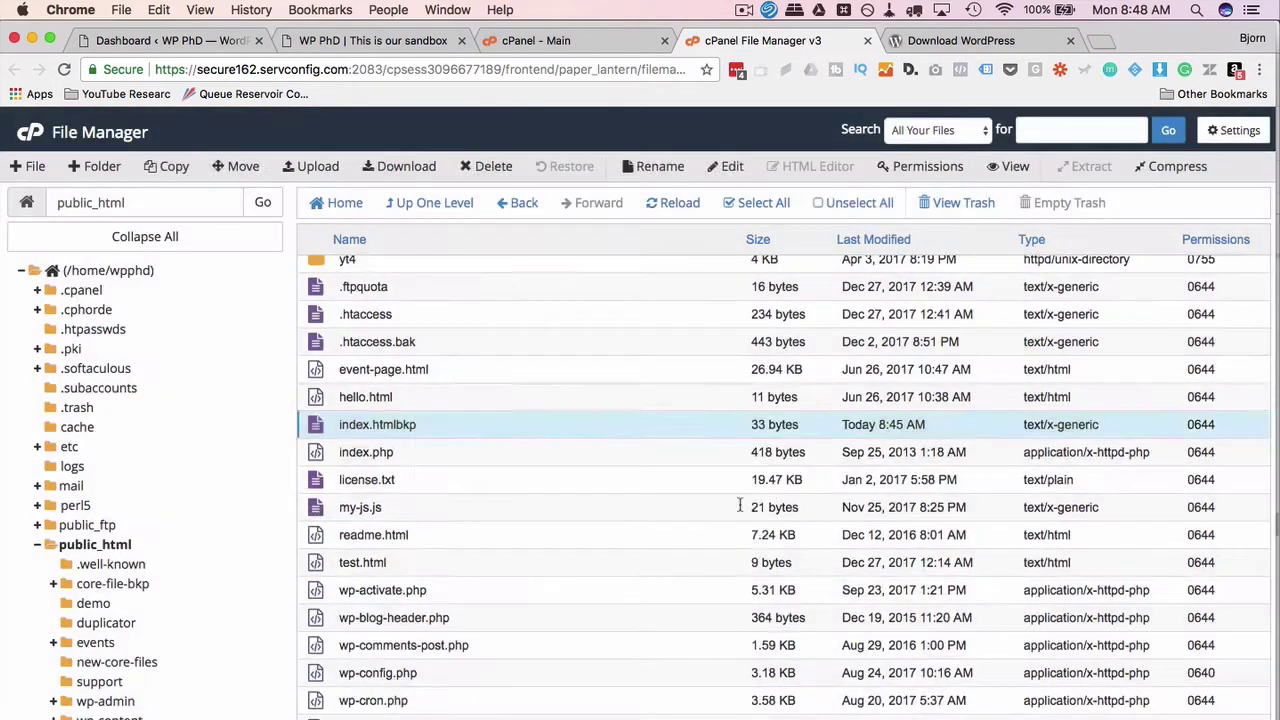
{"action": "scroll", "coordinate": [400, 517], "scroll_direction": "up", "scroll_amount": 2}
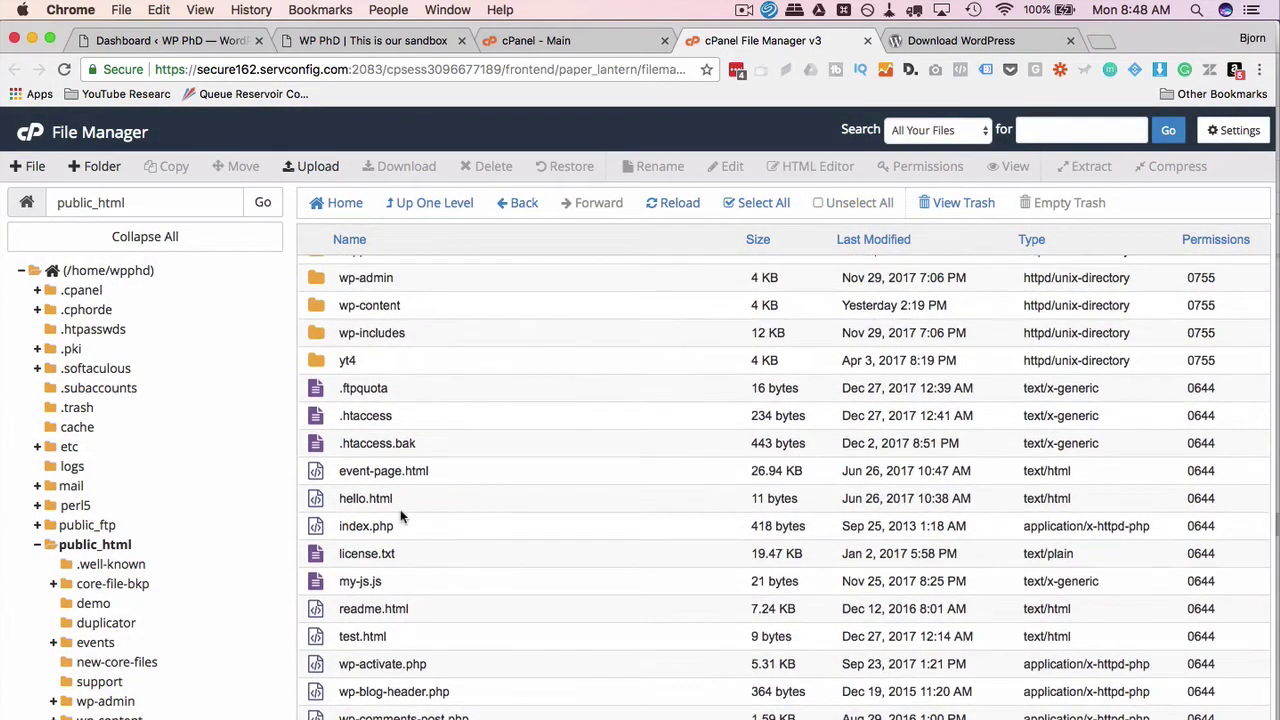
{"action": "scroll", "coordinate": [400, 512], "scroll_direction": "down", "scroll_amount": 2}
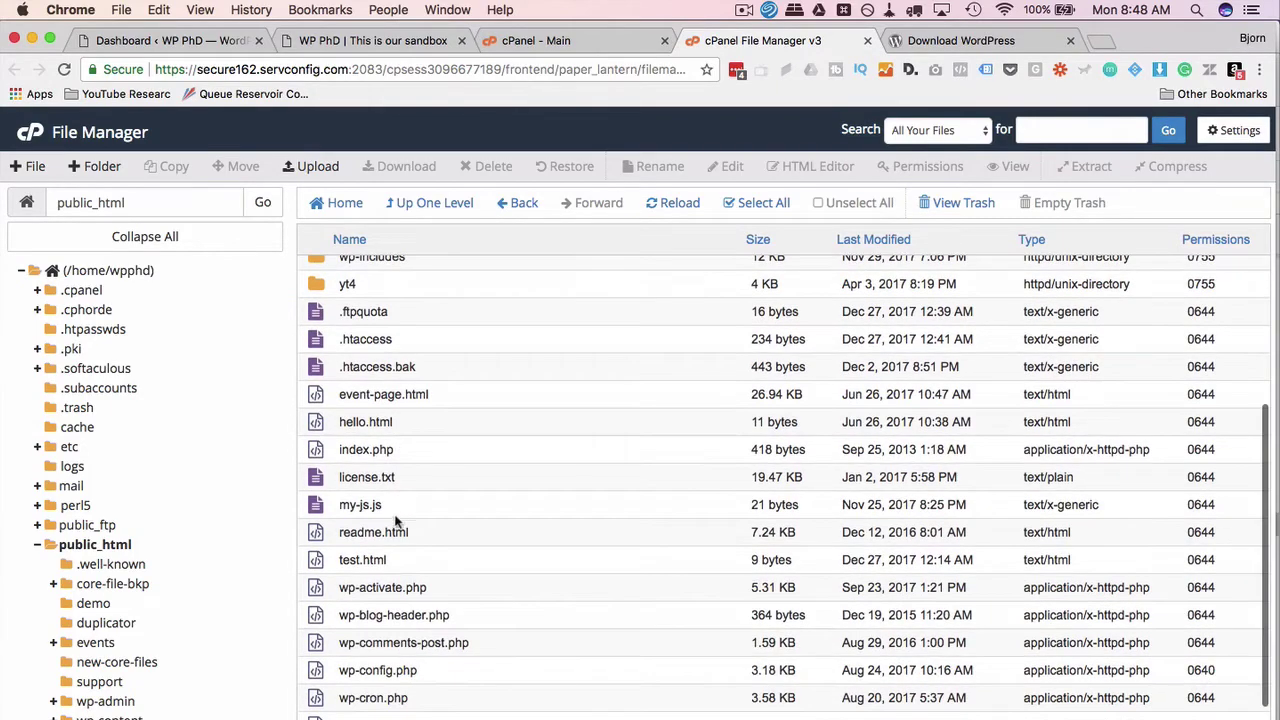
Look over index.php and the core-file-bkp folder in public_html, check the site's homepage, and return to the File Manager.
{"action": "left_click", "coordinate": [398, 455]}
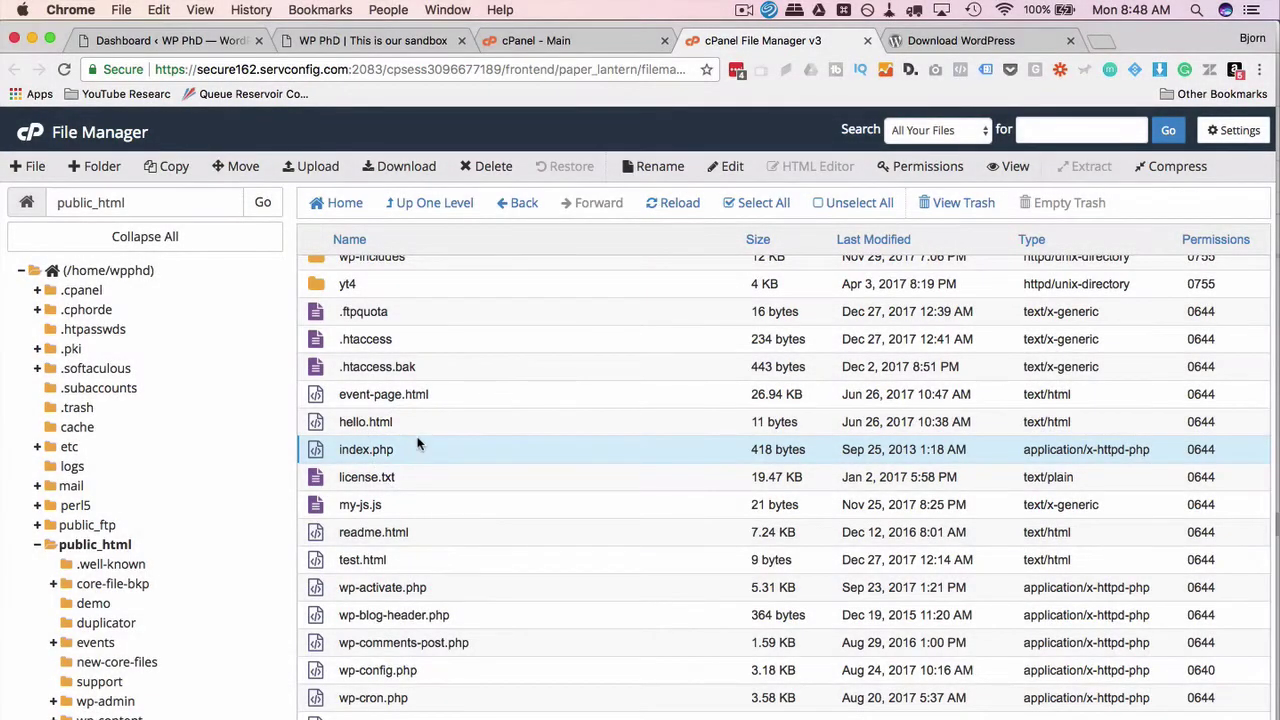
{"action": "scroll", "coordinate": [418, 440], "scroll_direction": "up", "scroll_amount": 6}
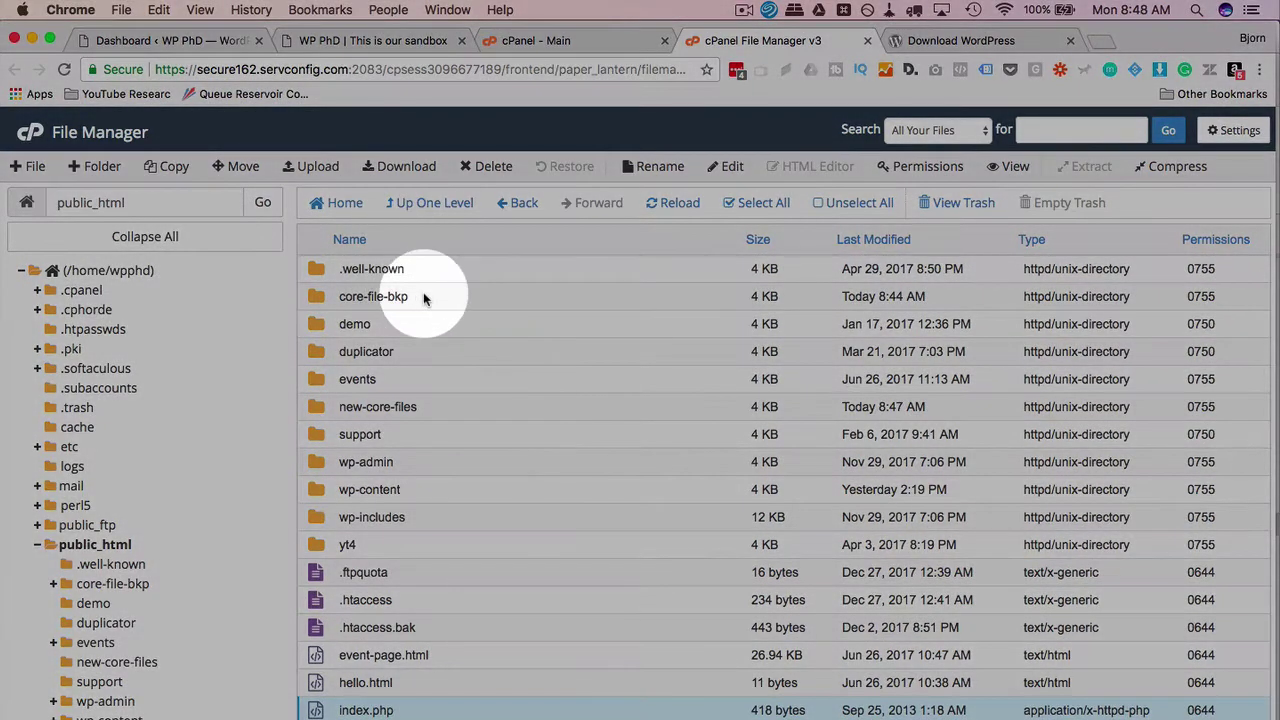
{"action": "left_click", "coordinate": [410, 296]}
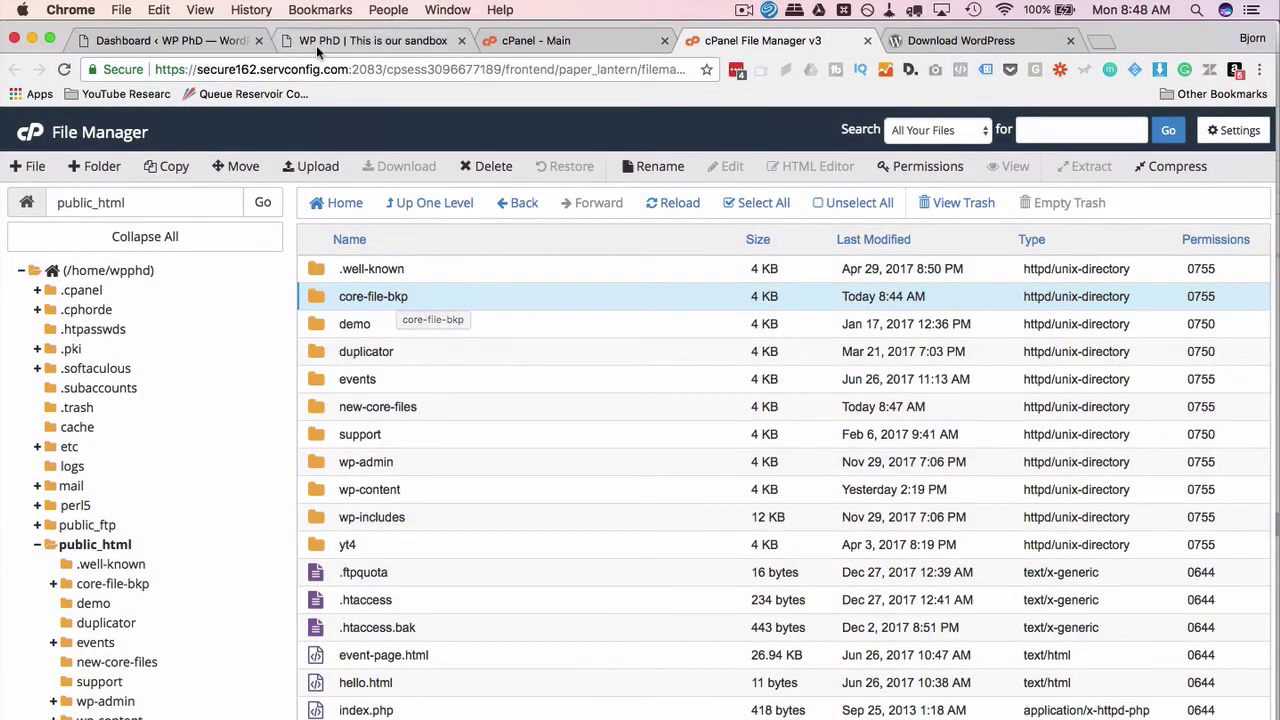
{"action": "left_click", "coordinate": [316, 45]}
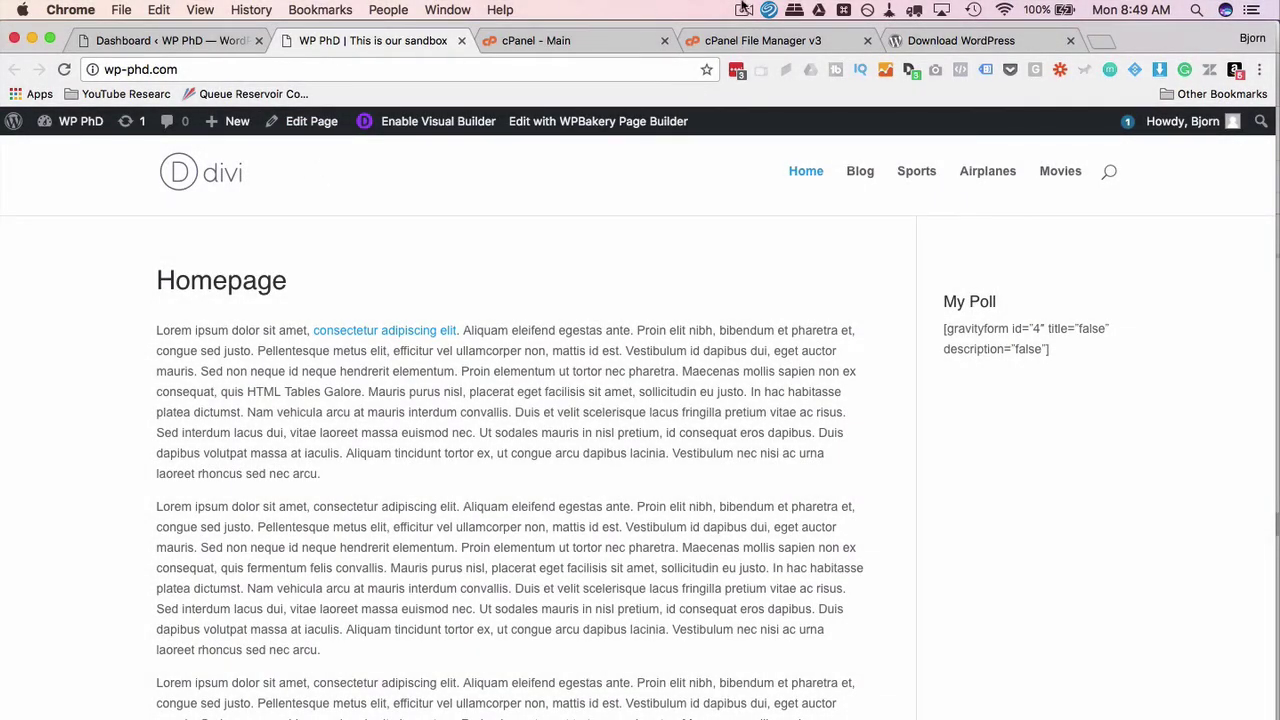
{"action": "left_click", "coordinate": [751, 42]}
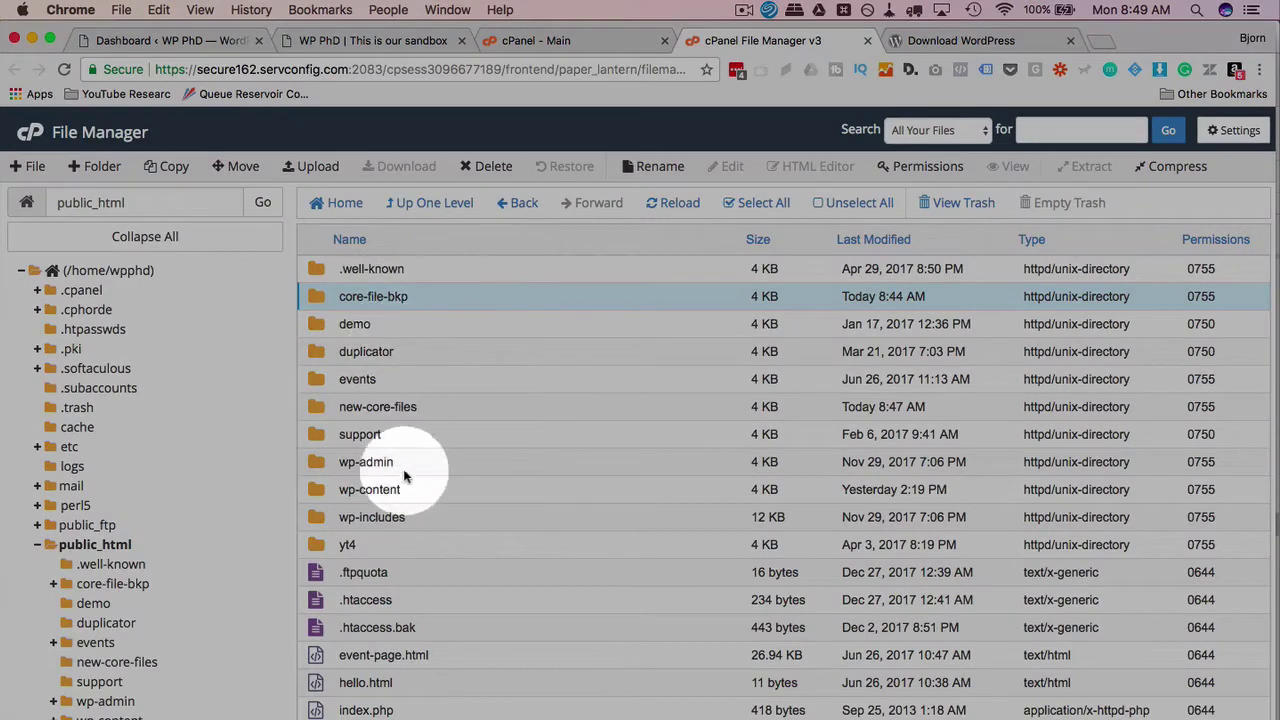
Permanently delete wp-admin, wp-includes and the root core files from public_html, sparing wp-content, wp-config.php, yt4, the dotfiles and the custom HTML and JS files.
{"action": "left_click", "coordinate": [416, 472]}
{"action": "scroll", "coordinate": [434, 600], "scroll_direction": "down", "scroll_amount": 5}
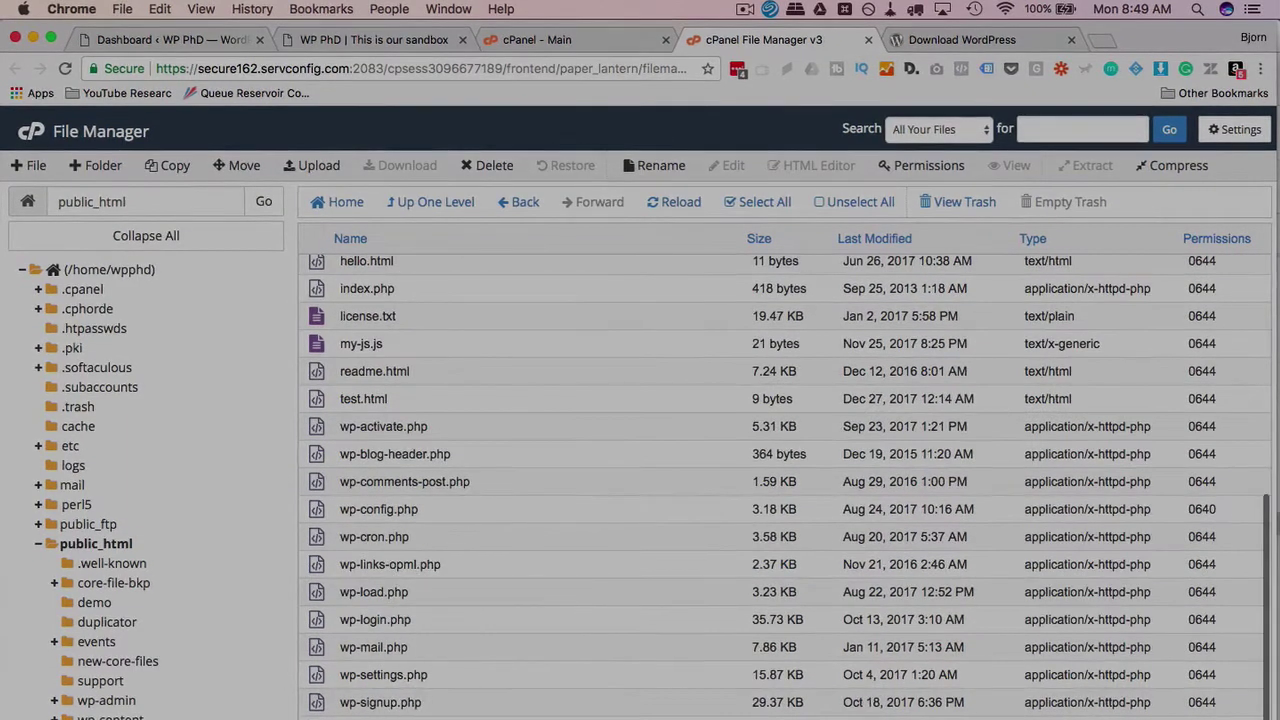
{"action": "key", "text": "super+a"}
{"action": "scroll", "coordinate": [428, 500], "scroll_direction": "up", "scroll_amount": 5}
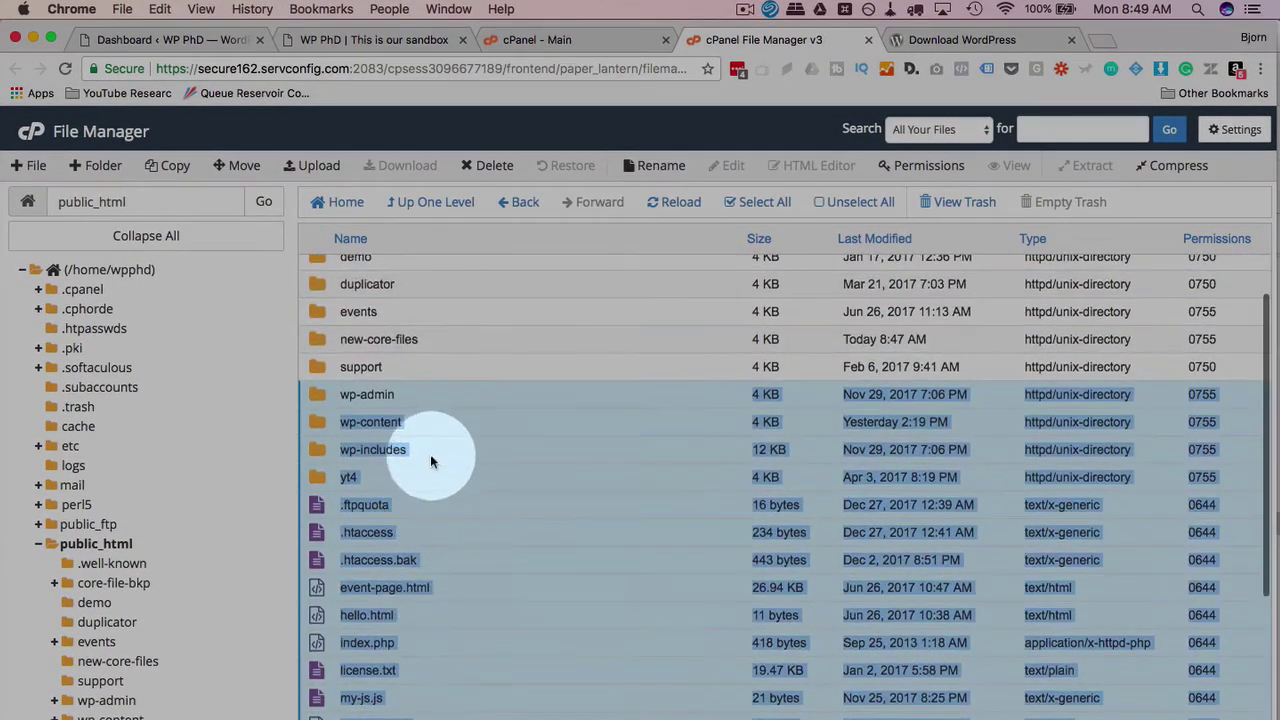
{"action": "left_click", "coordinate": [446, 422], "text": "super"}
{"action": "scroll", "coordinate": [440, 440], "scroll_direction": "down", "scroll_amount": 3}
{"action": "left_click", "coordinate": [405, 332], "text": "super"}
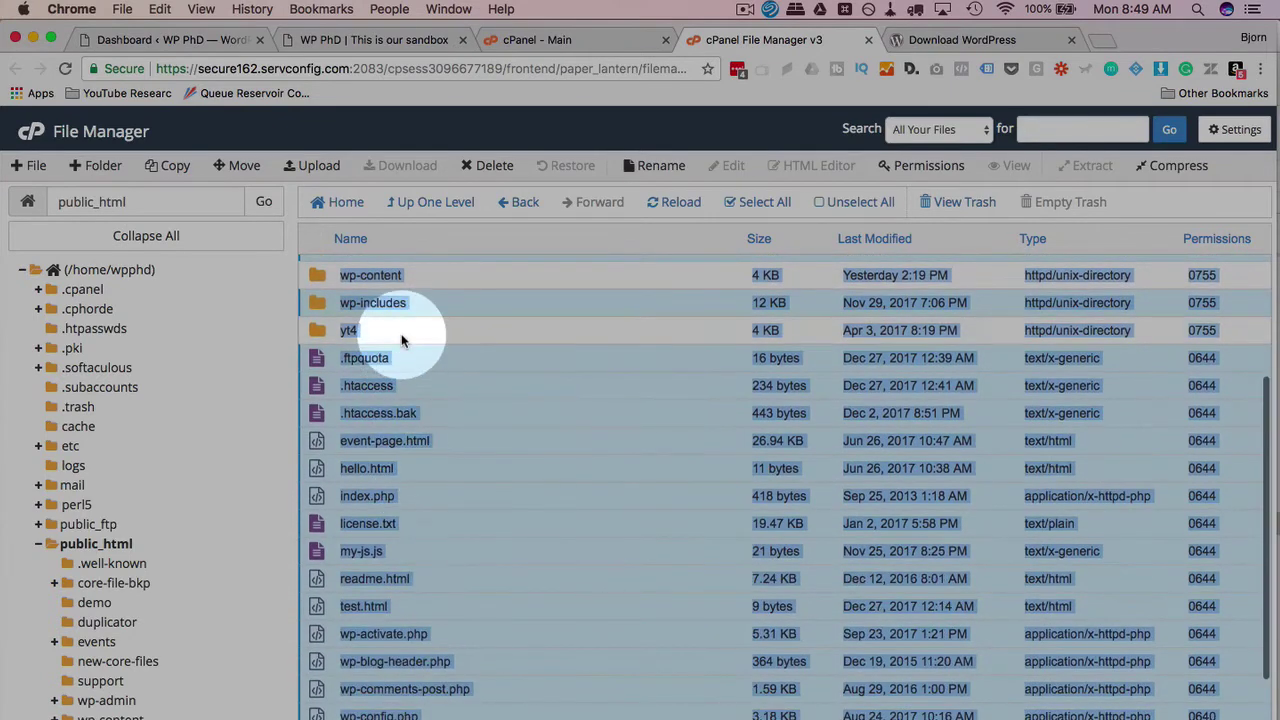
{"action": "left_click", "coordinate": [416, 360], "text": "super"}
{"action": "left_click", "coordinate": [420, 386], "text": "super"}
{"action": "left_click", "coordinate": [428, 413], "text": "super"}
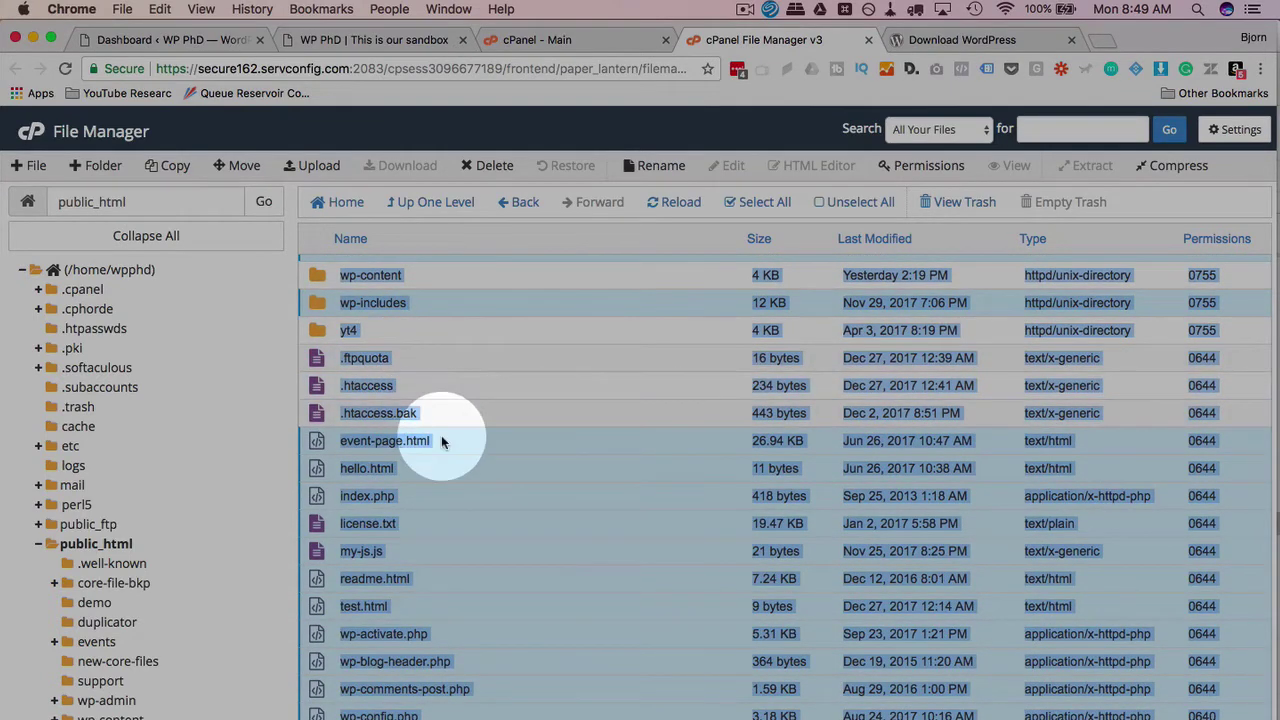
{"action": "left_click", "coordinate": [443, 441], "text": "super"}
{"action": "left_click", "coordinate": [446, 470], "text": "super"}
{"action": "scroll", "coordinate": [449, 490], "scroll_direction": "down", "scroll_amount": 3}
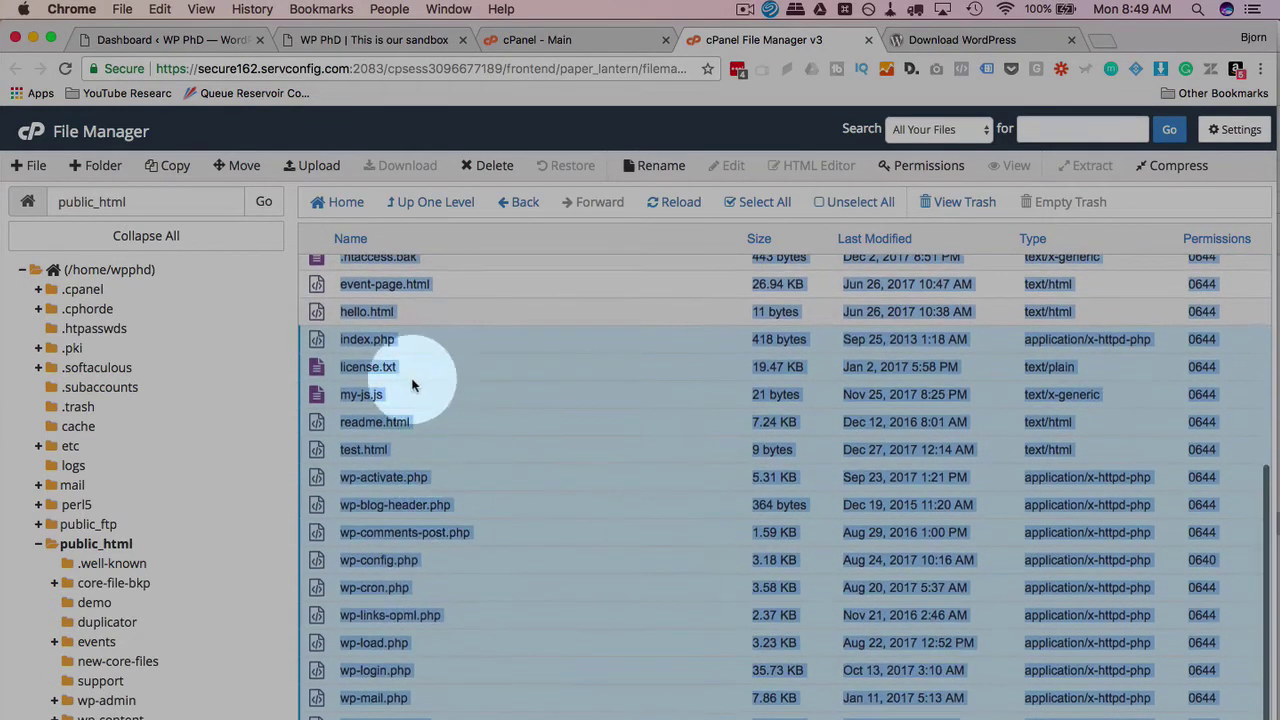
{"action": "left_click", "coordinate": [415, 394], "text": "super"}
{"action": "scroll", "coordinate": [449, 466], "scroll_direction": "down", "scroll_amount": 1}
{"action": "left_click", "coordinate": [423, 400], "text": "super"}
{"action": "left_click", "coordinate": [455, 512], "text": "super"}
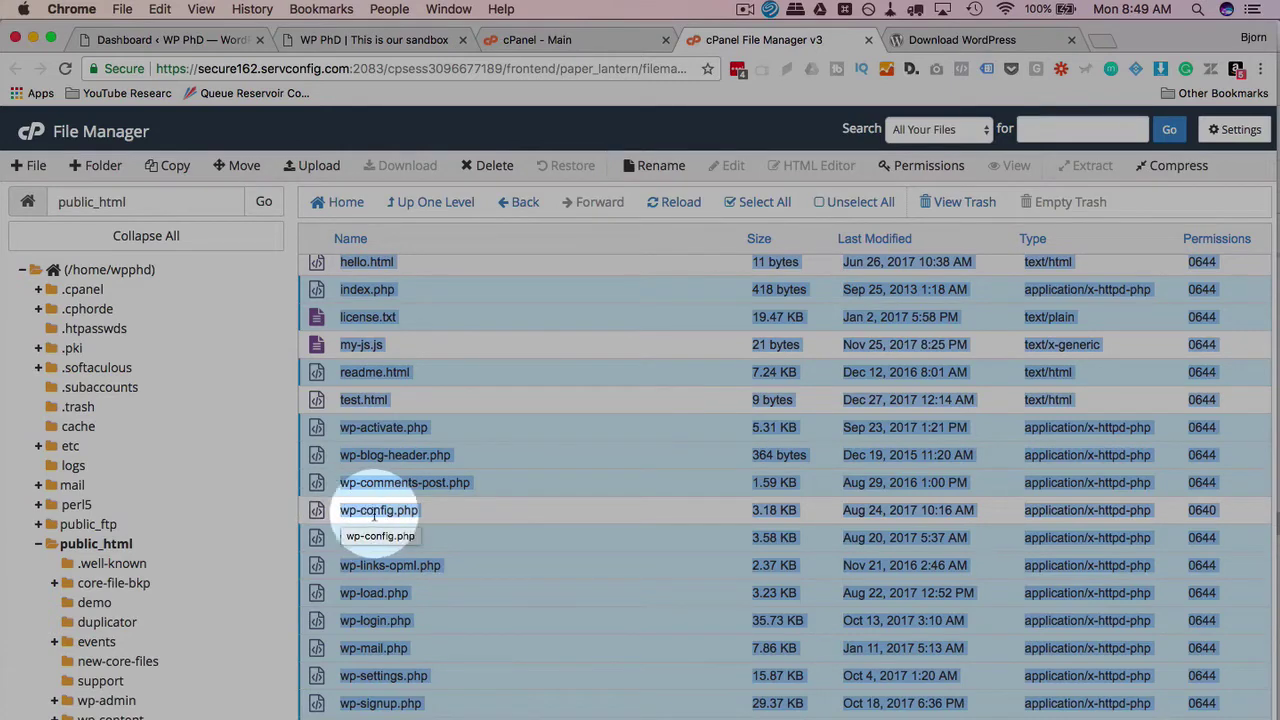
{"action": "scroll", "coordinate": [443, 518], "scroll_direction": "up", "scroll_amount": 4}
{"action": "scroll", "coordinate": [441, 517], "scroll_direction": "up", "scroll_amount": 3}
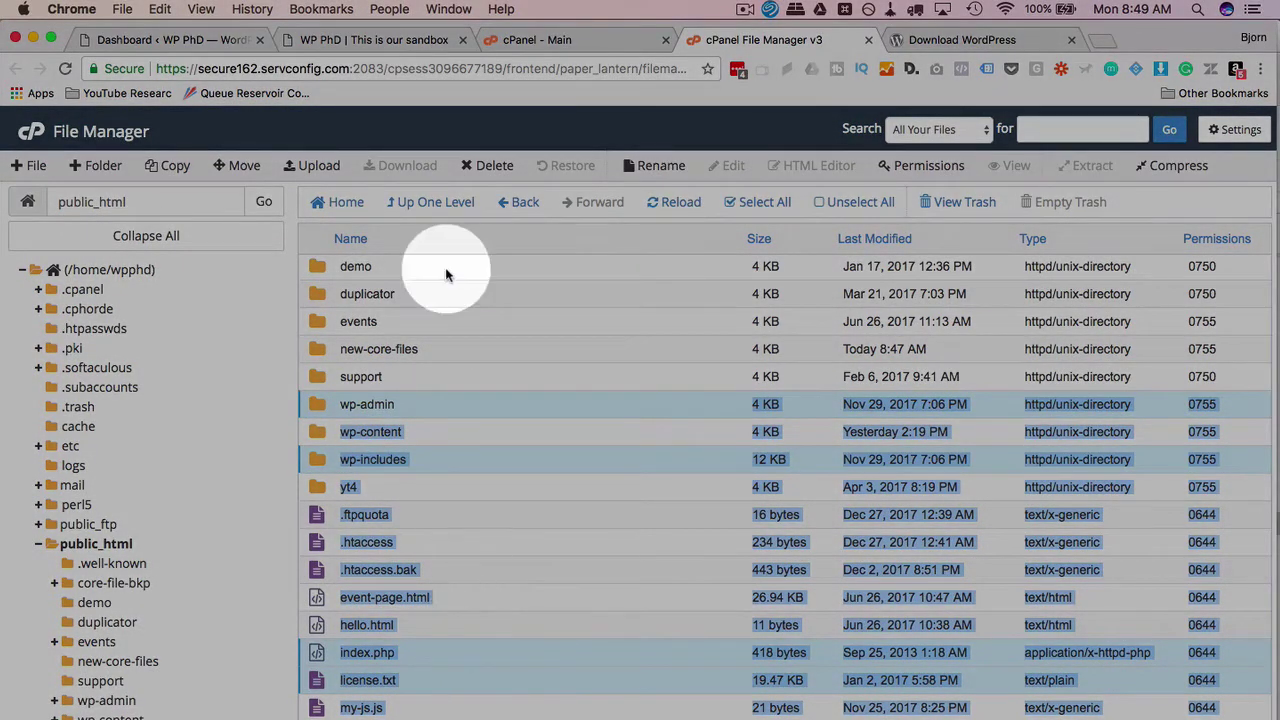
{"action": "left_click", "coordinate": [491, 166]}
{"action": "left_click", "coordinate": [605, 541]}
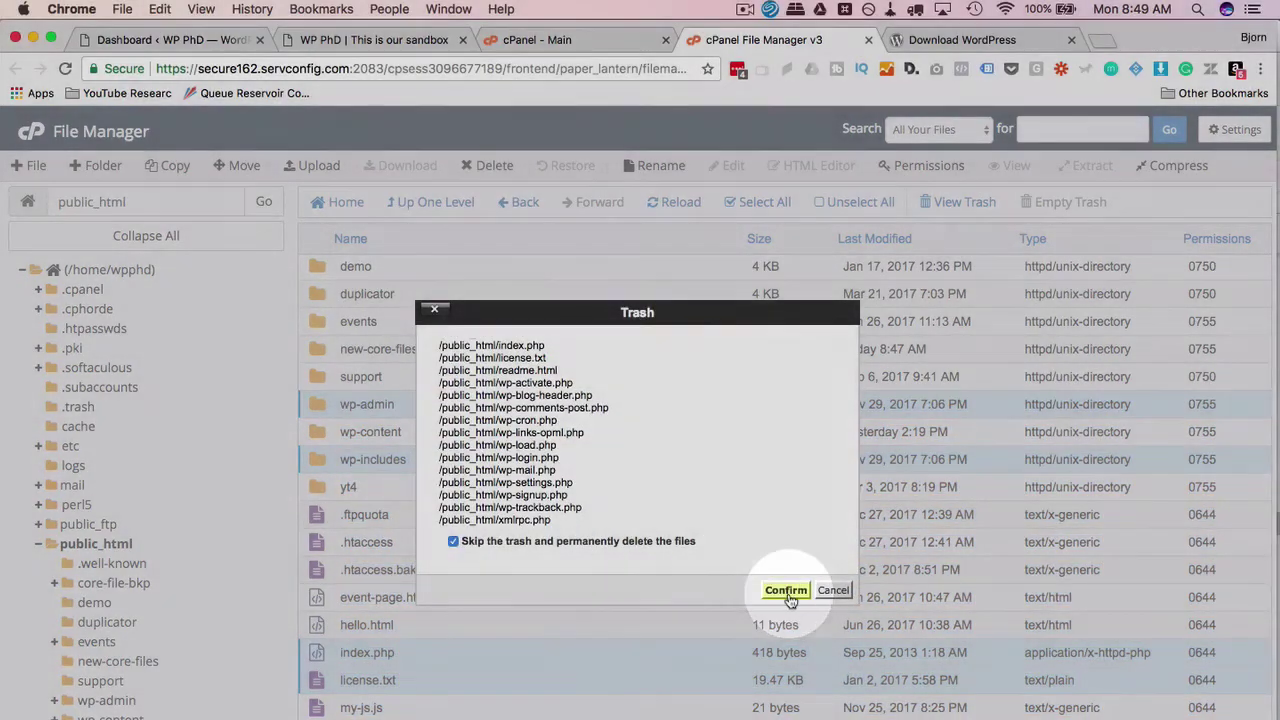
{"action": "left_click", "coordinate": [786, 591]}
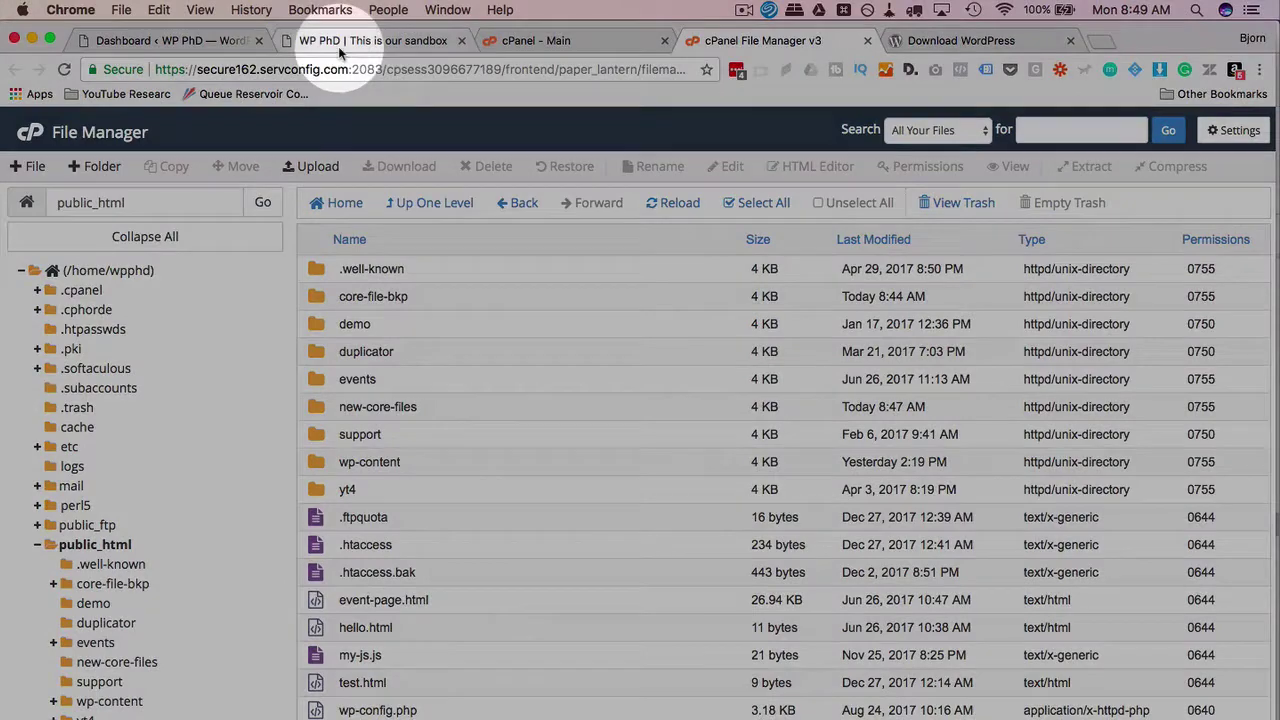
Reload the site's homepage to check it without the core files, and return to the File Manager.
{"action": "left_click", "coordinate": [365, 40]}
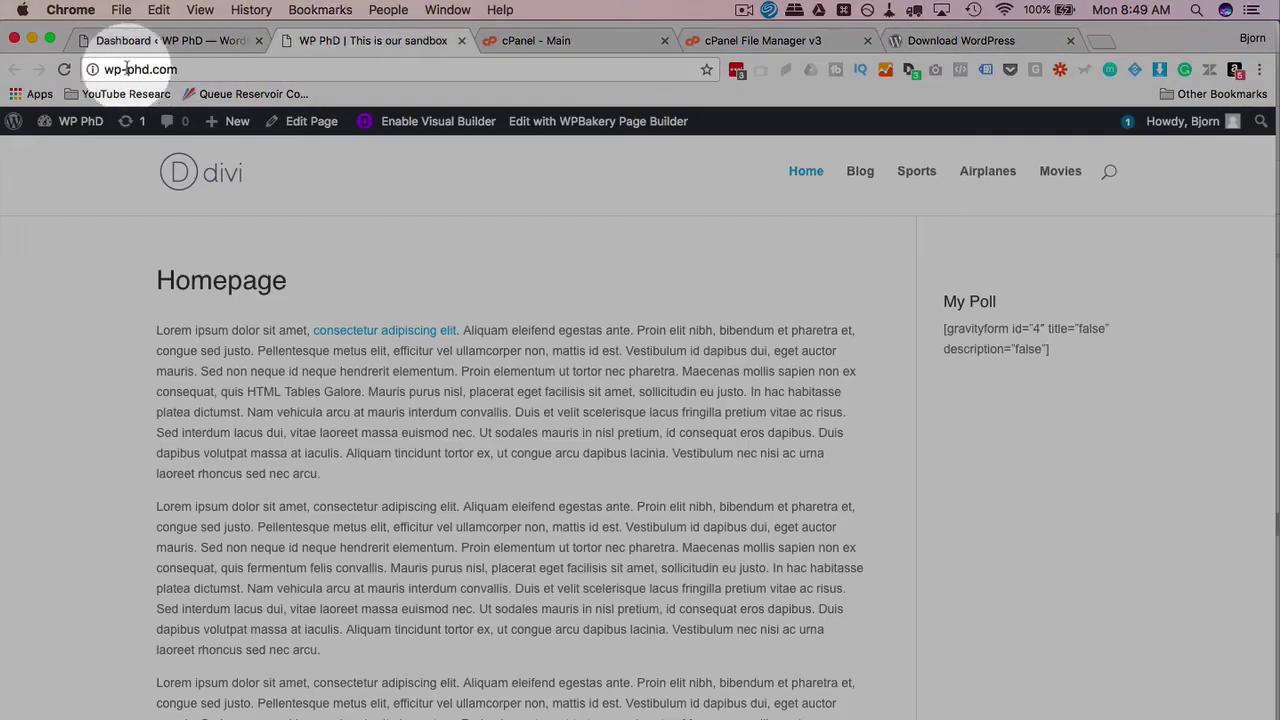
{"action": "left_click", "coordinate": [64, 70]}
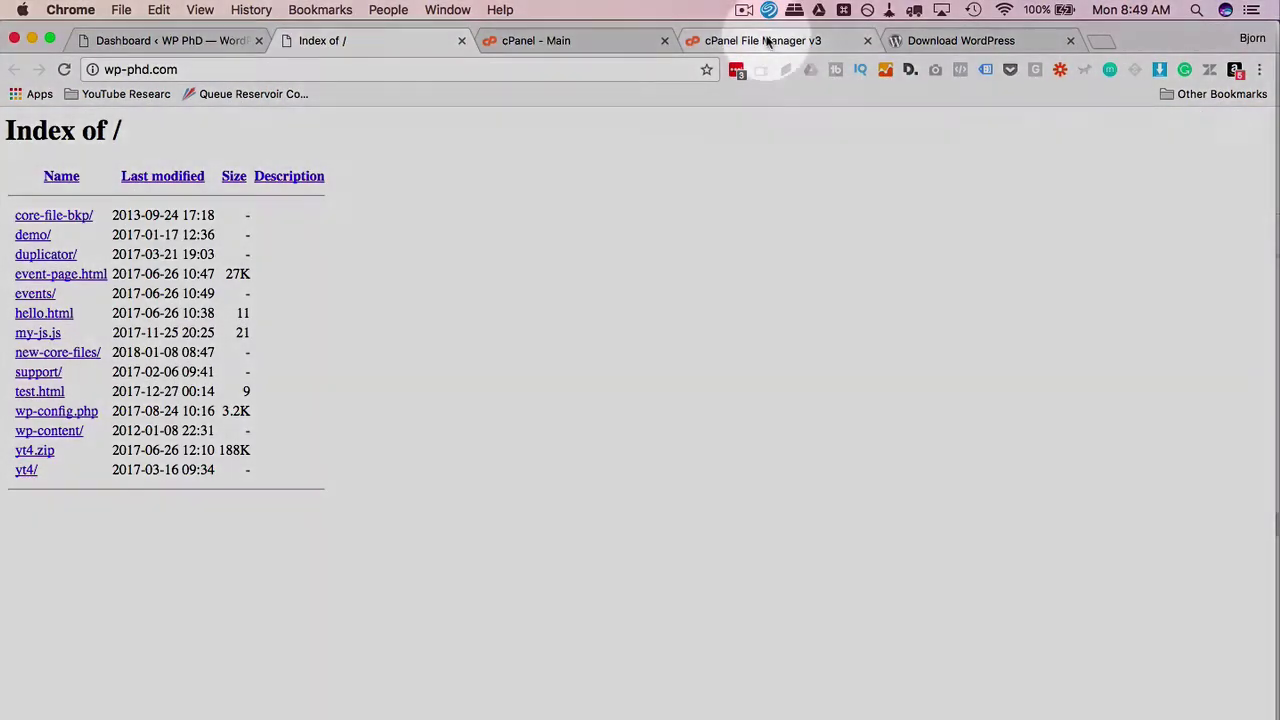
{"action": "left_click", "coordinate": [766, 40]}
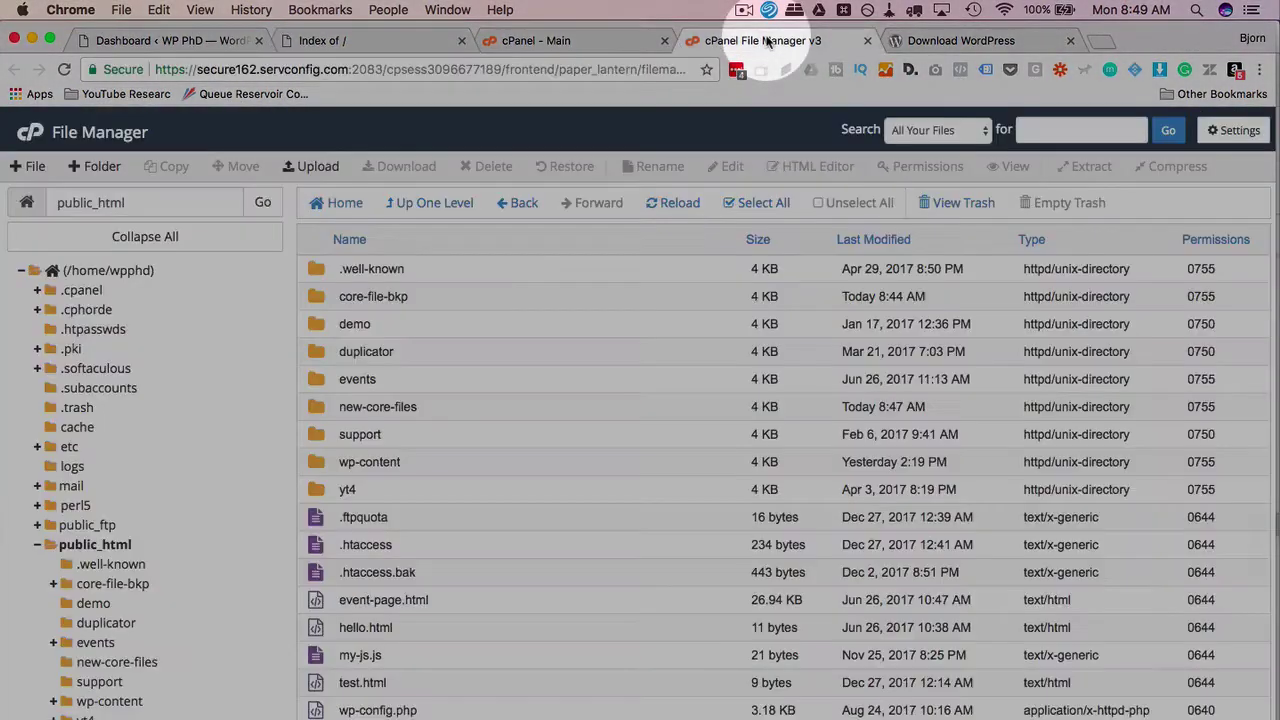
Move all files and folders in core-file-bkp, from wp-admin to xmlrpc.php, to /public_html/.
{"action": "double_click", "coordinate": [445, 307]}
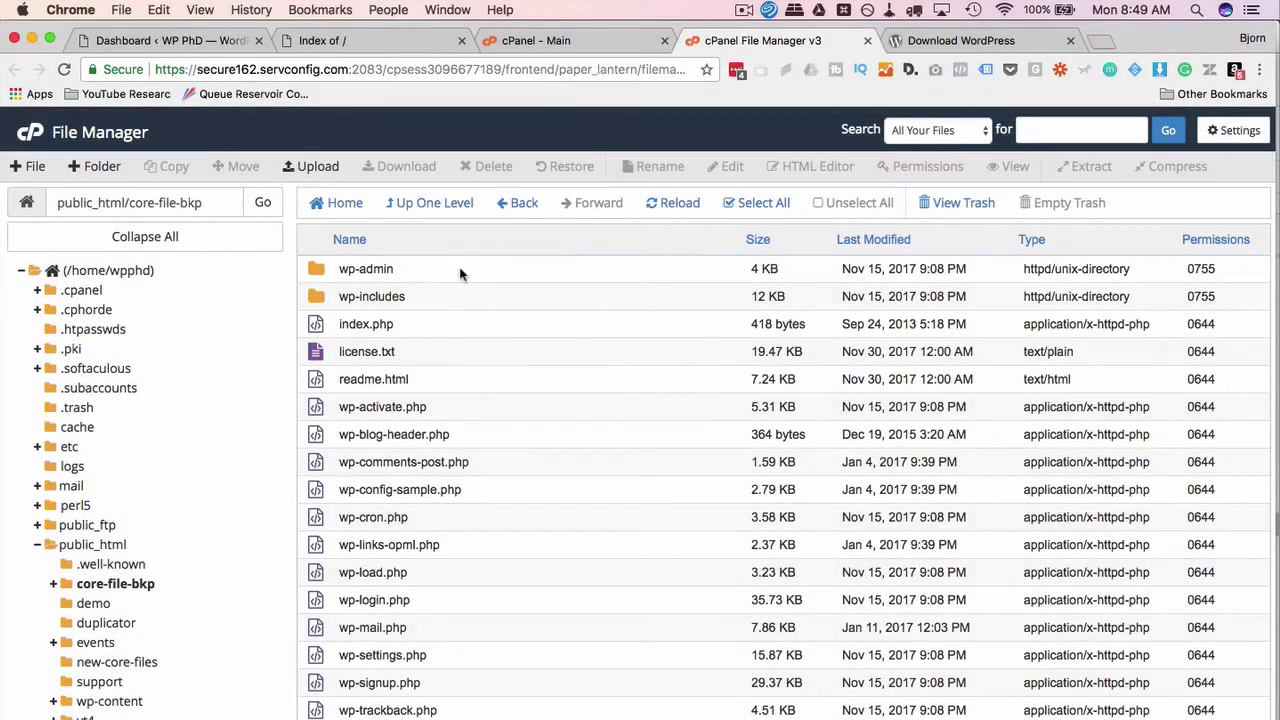
{"action": "left_click", "coordinate": [460, 274]}
{"action": "left_click", "coordinate": [423, 660], "text": "shift"}
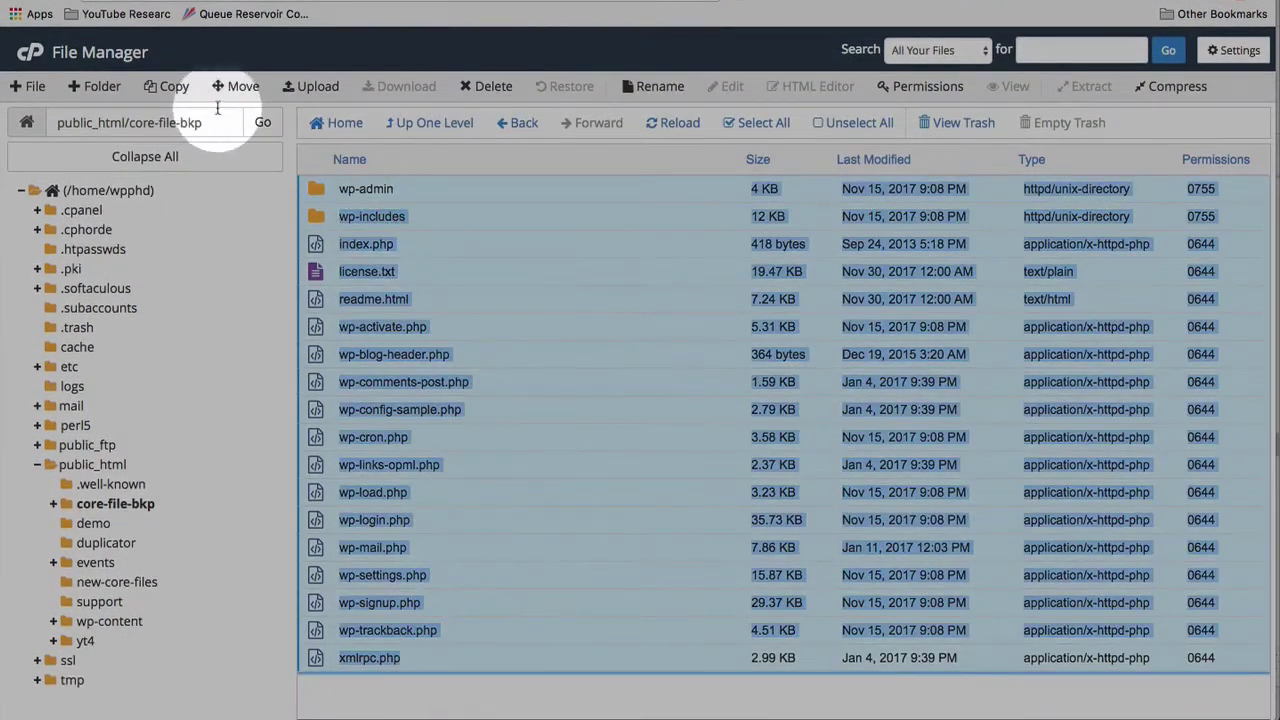
{"action": "left_click", "coordinate": [232, 87]}
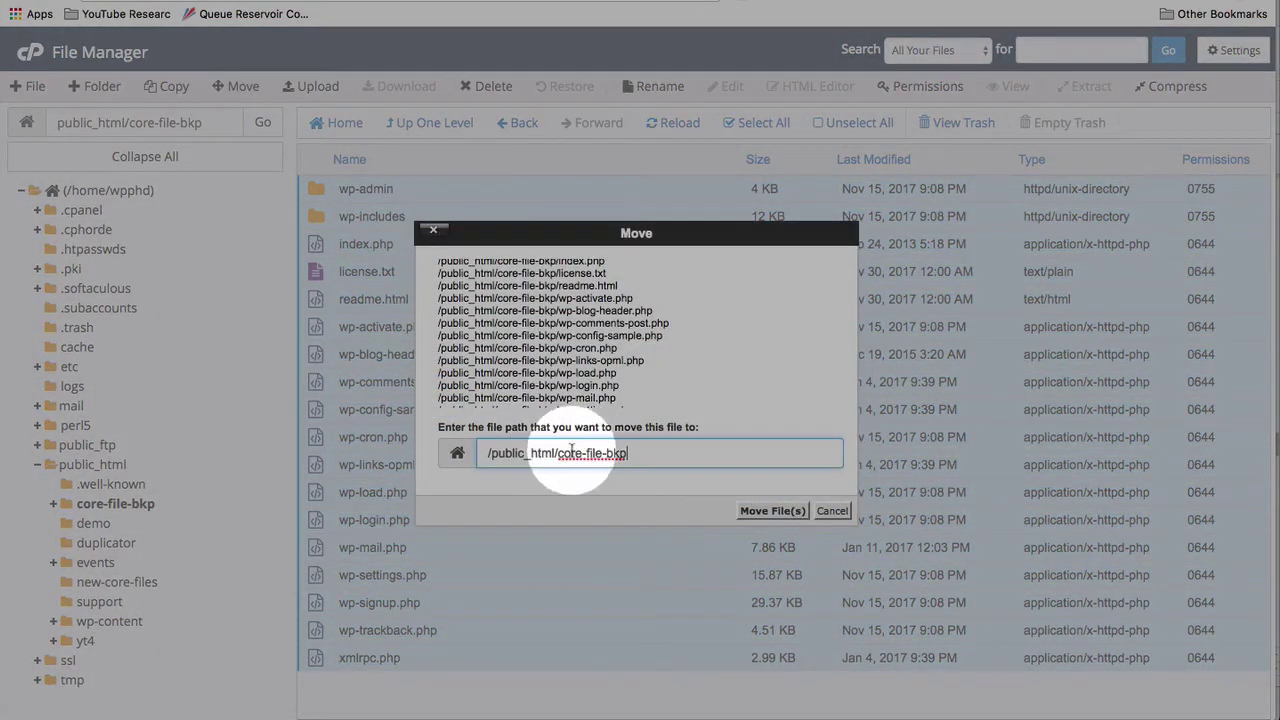
{"action": "left_click_drag", "start_coordinate": [569, 452], "coordinate": [700, 455]}
{"action": "key", "text": "BackSpace"}
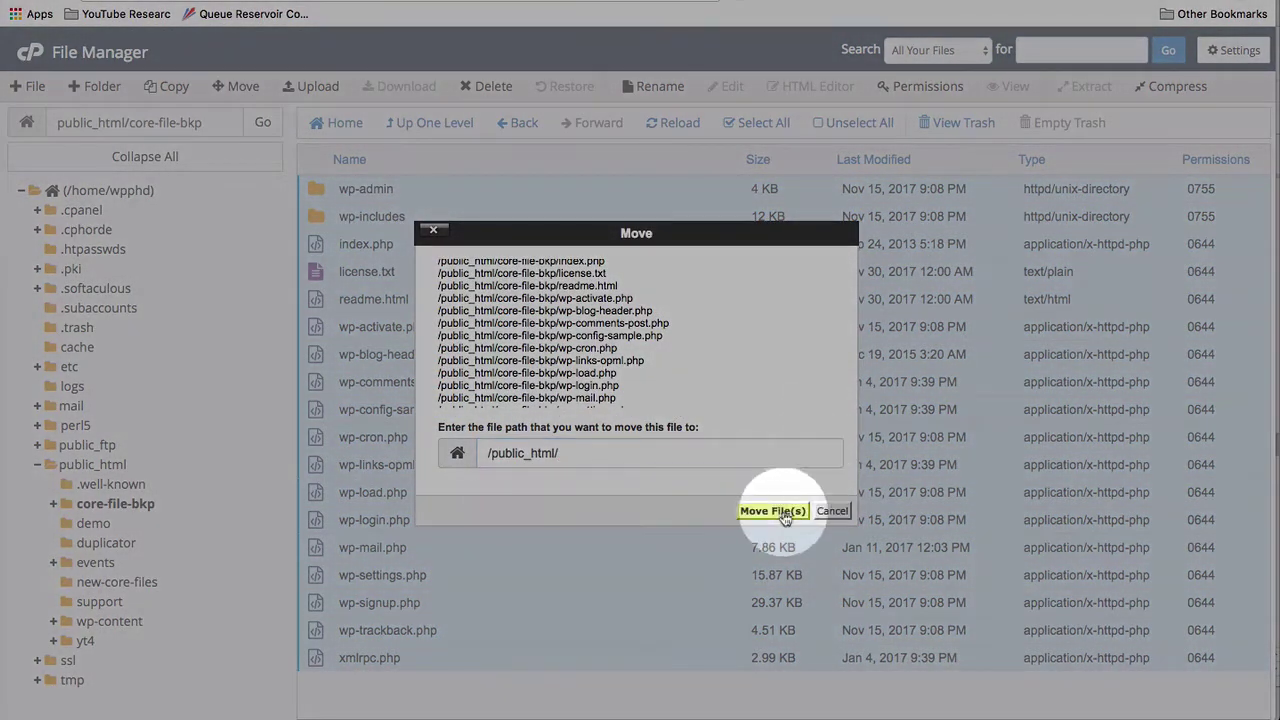
{"action": "left_click", "coordinate": [718, 511]}
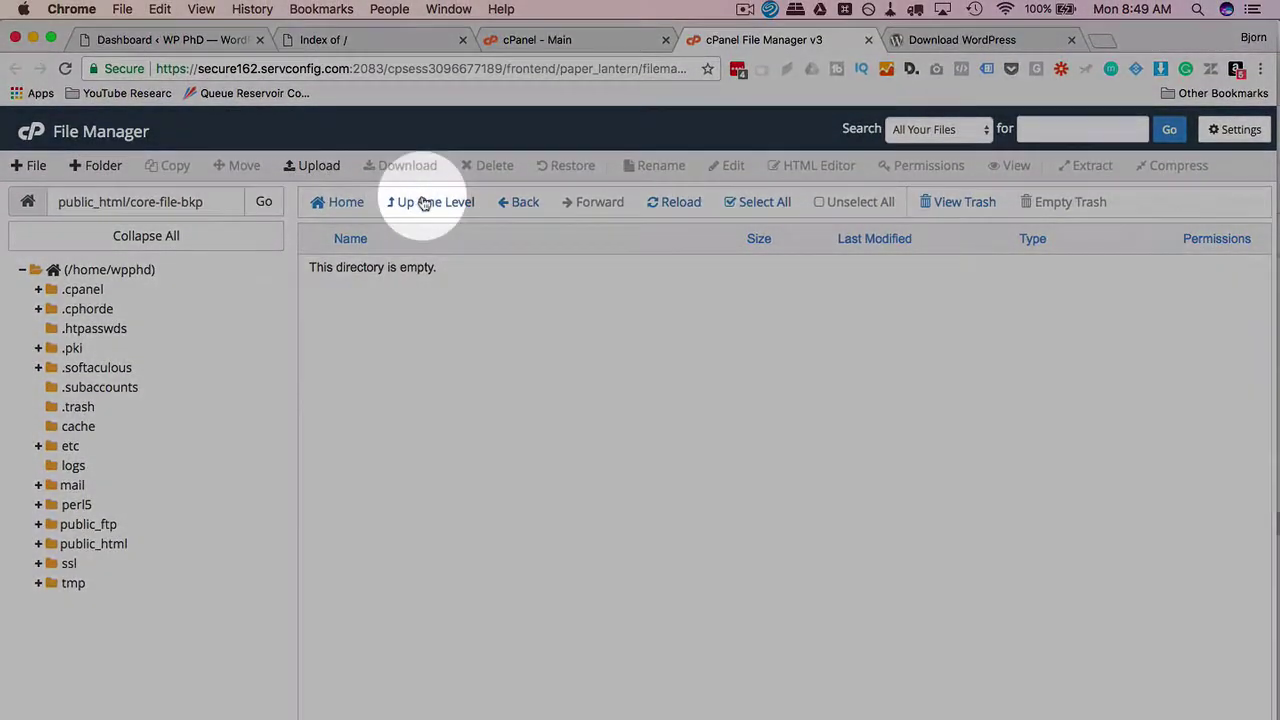
Go back to public_html, look over the moved core files, and reload the site's homepage.
{"action": "left_click", "coordinate": [418, 203]}
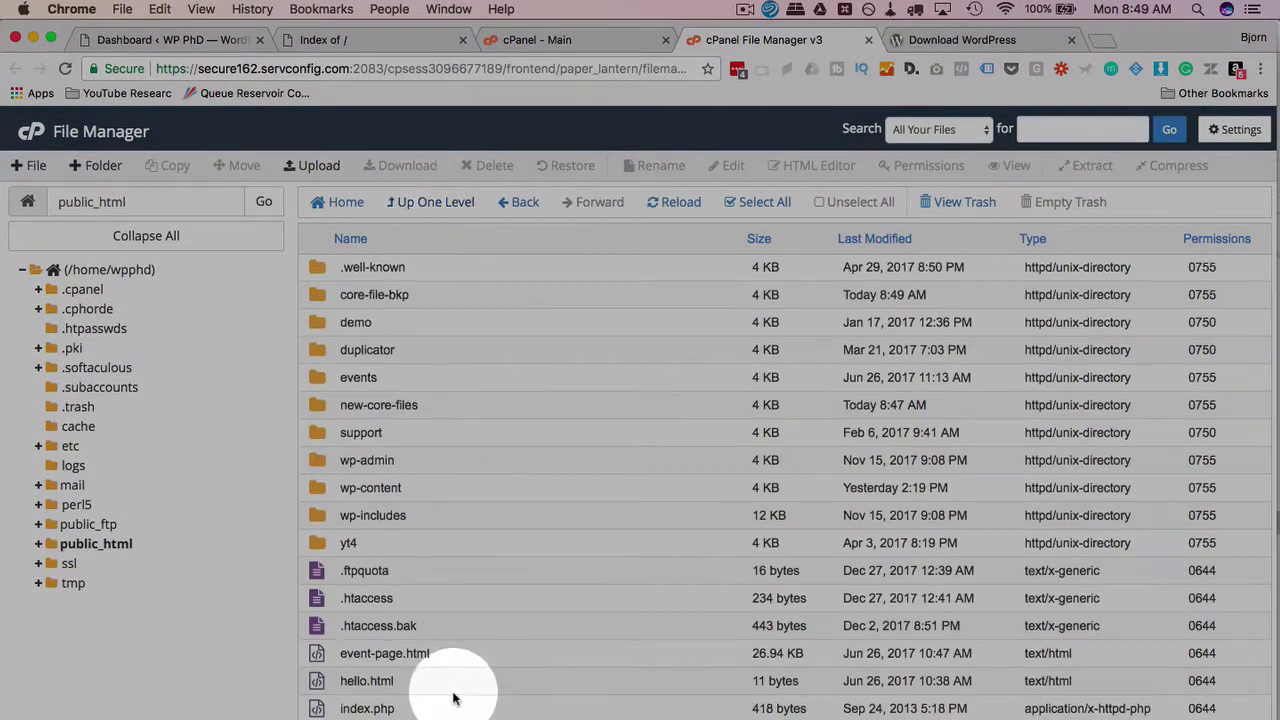
{"action": "scroll", "coordinate": [453, 698], "scroll_direction": "down", "scroll_amount": 5}
{"action": "left_click", "coordinate": [330, 40]}
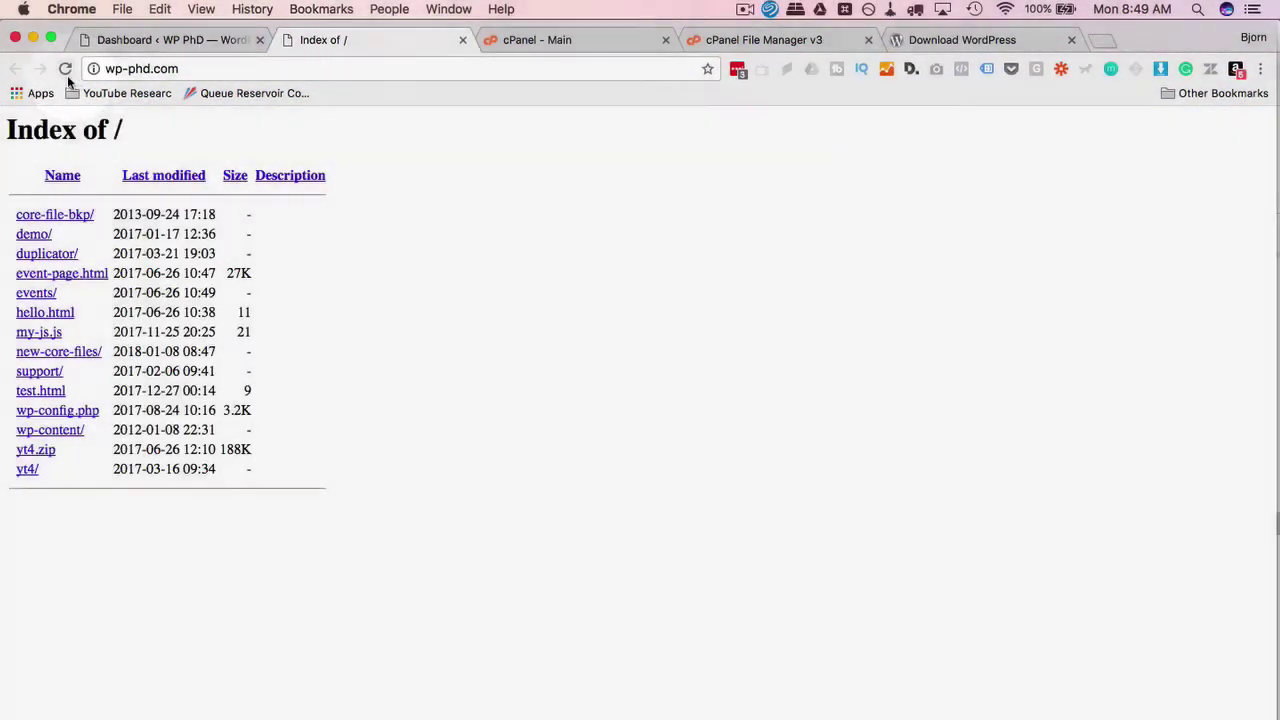
{"action": "left_click", "coordinate": [66, 70]}
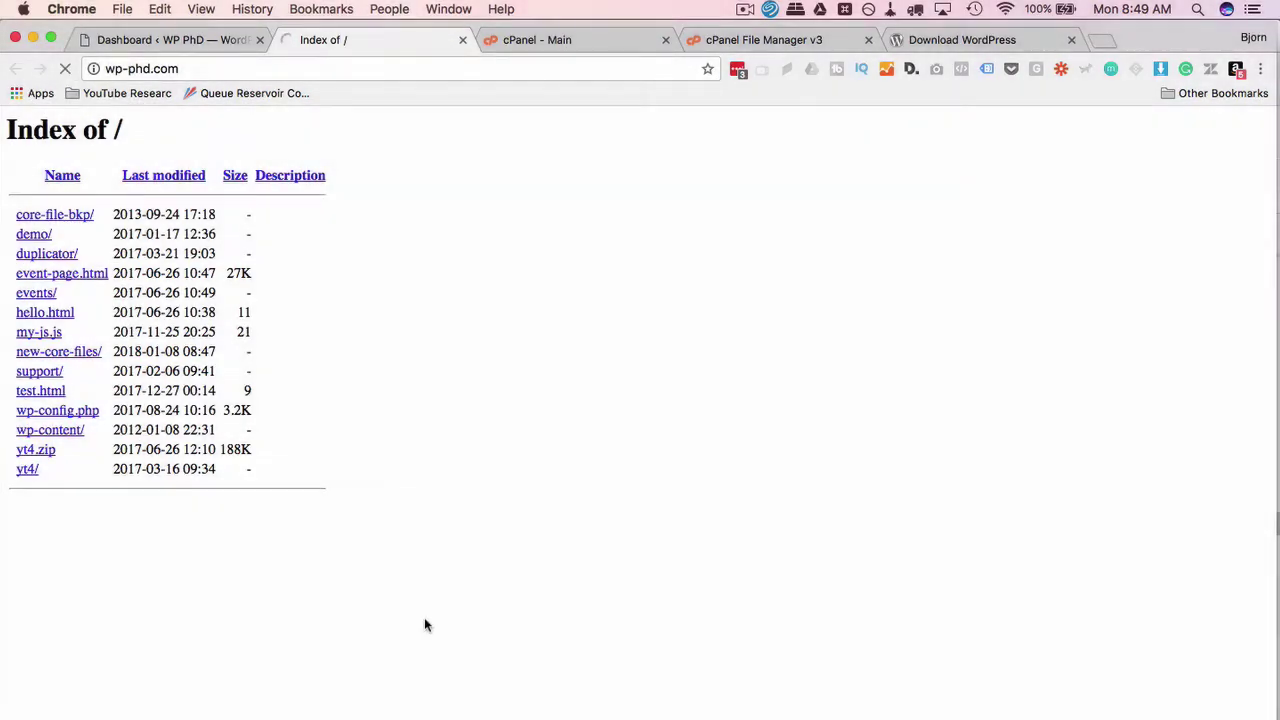